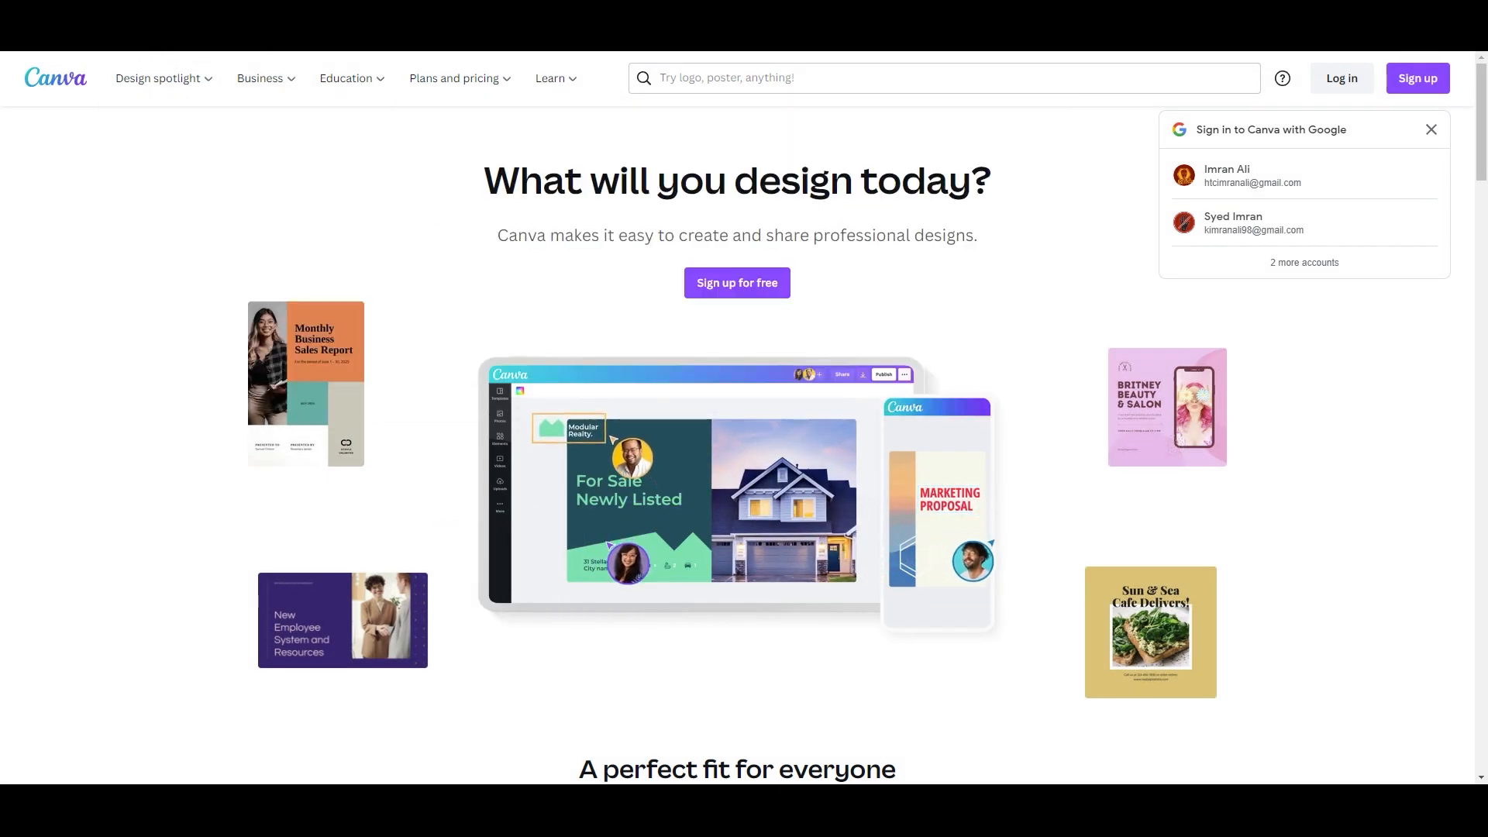
# Step: Dismiss the Google sign-in prompt and open the plan pricing comparison page
pyautogui.click(1430, 128)
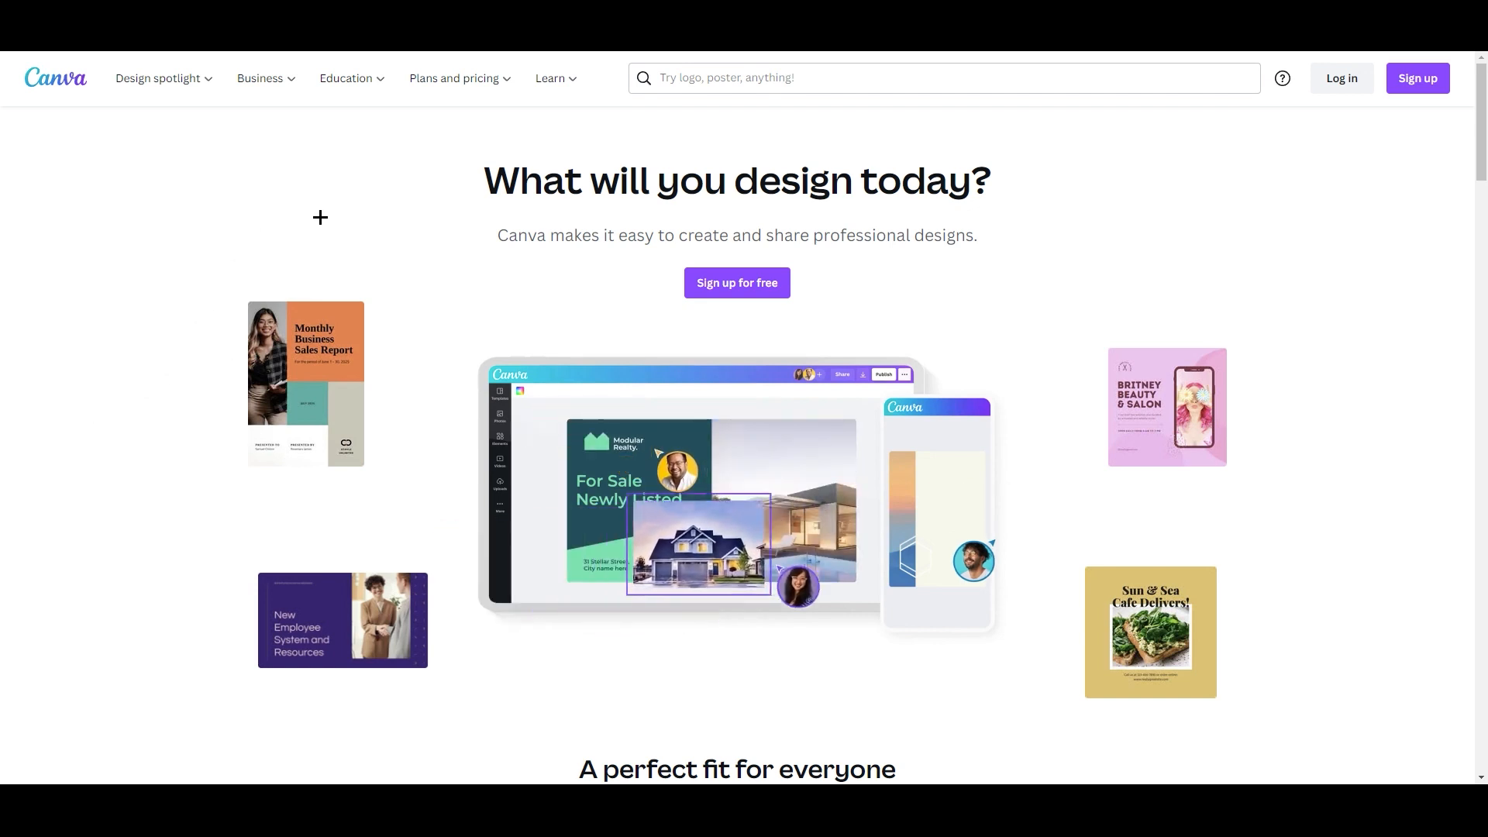
pyautogui.moveTo(445, 91)
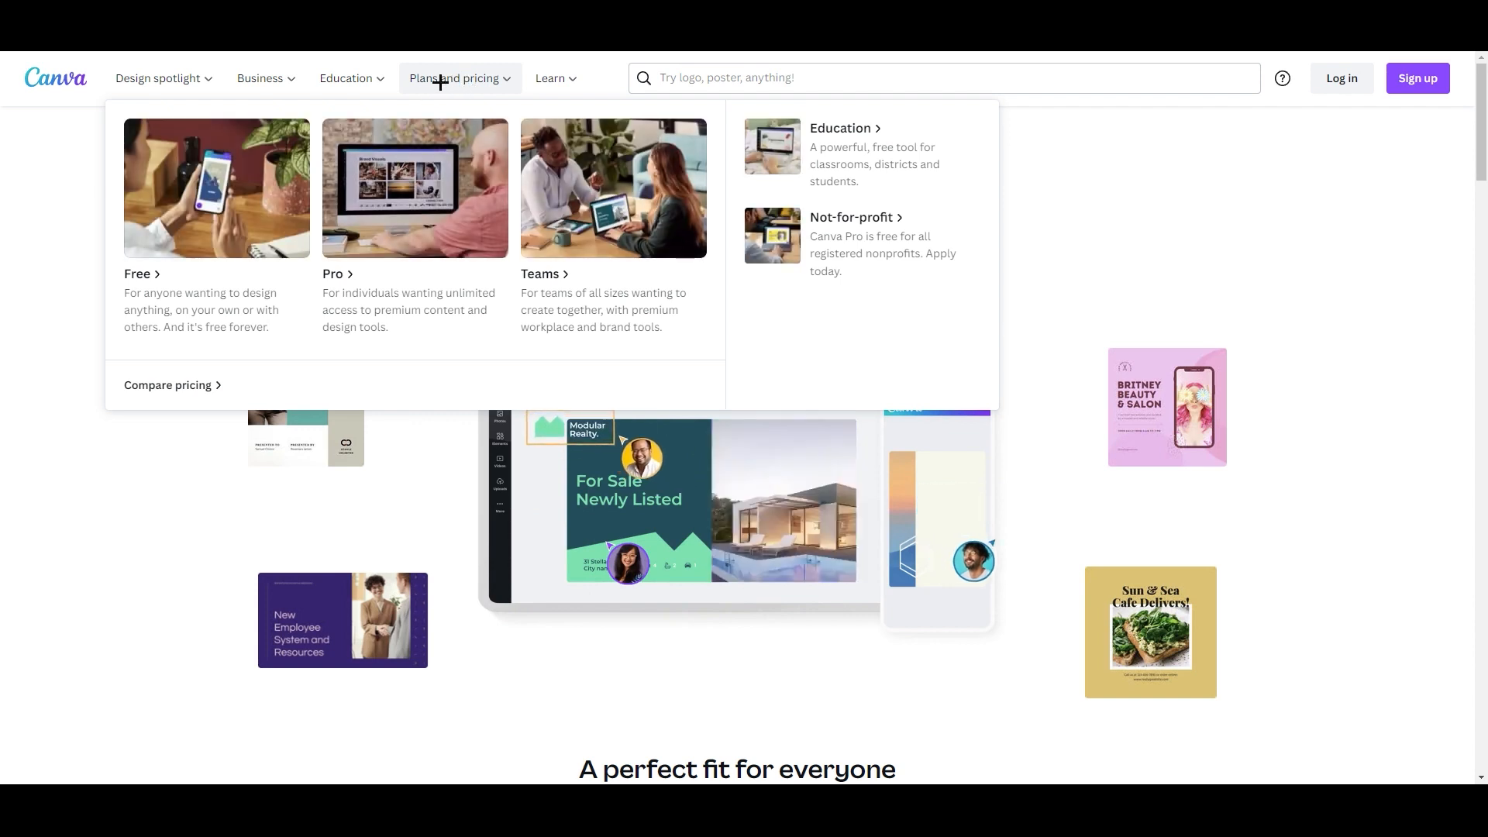
pyautogui.rightClick(455, 78)
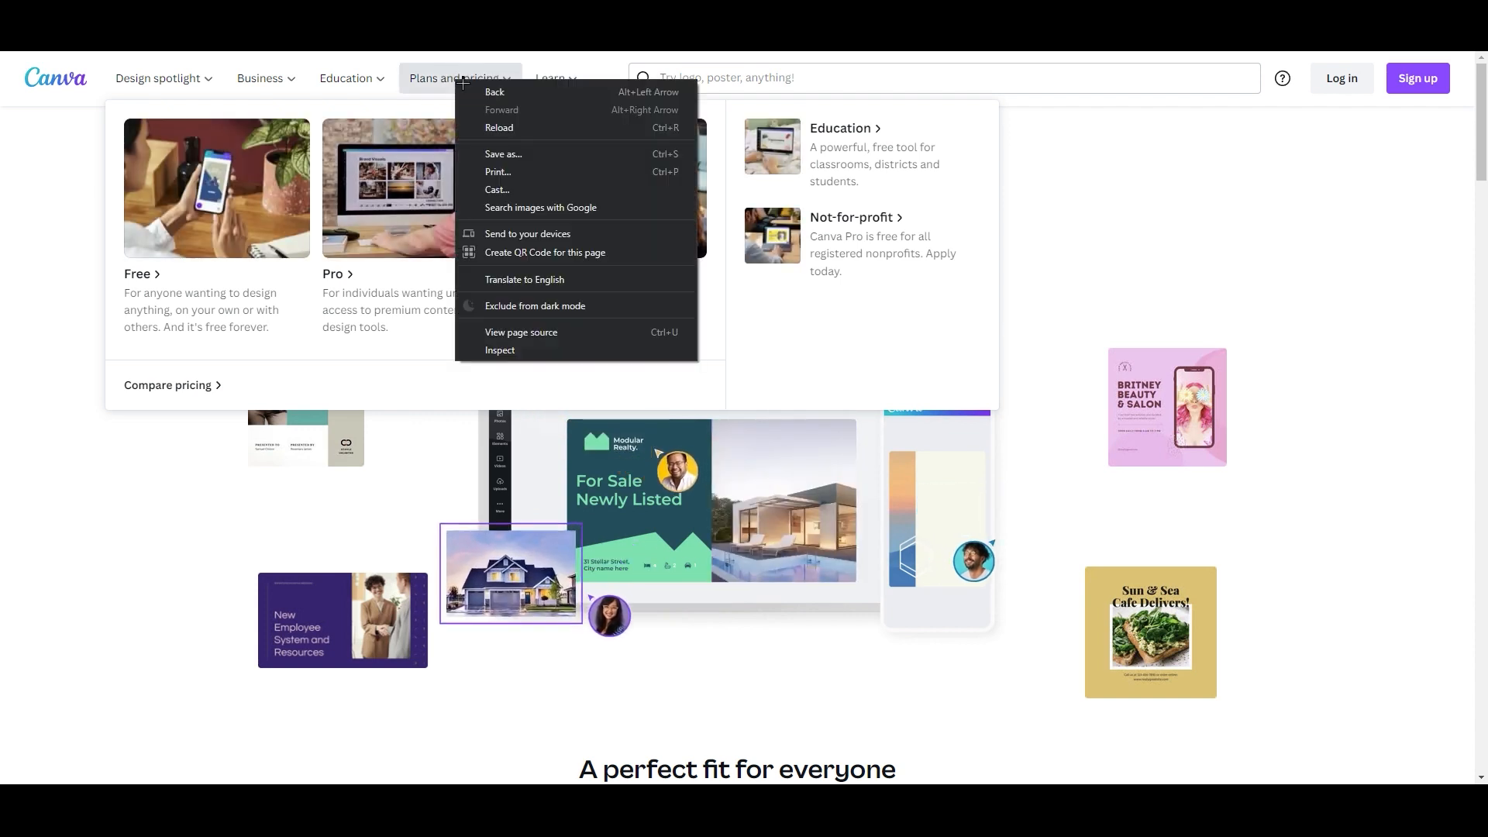
pyautogui.click(430, 86)
pyautogui.click(448, 81)
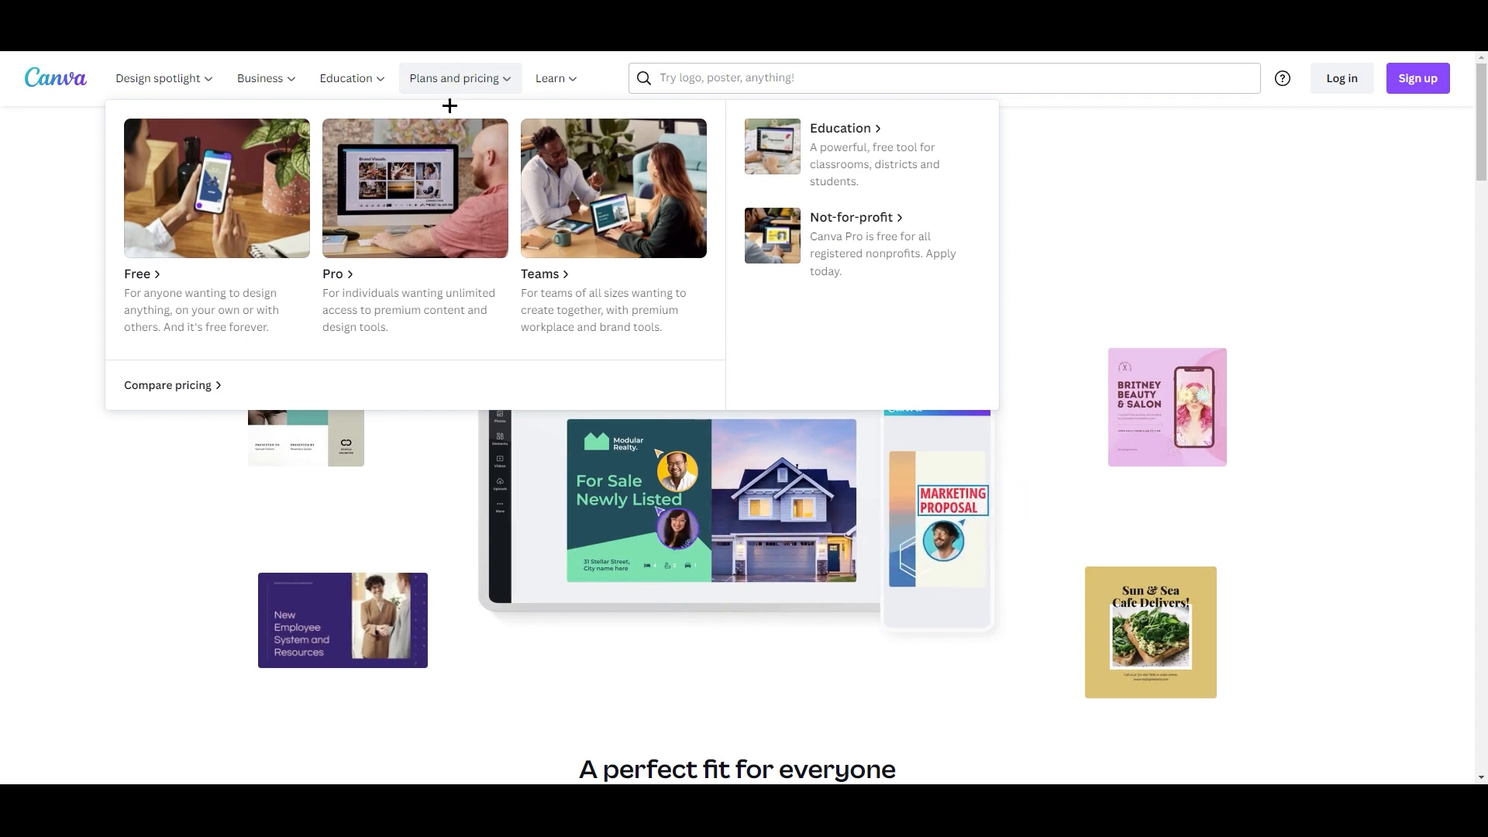
pyautogui.click(222, 390)
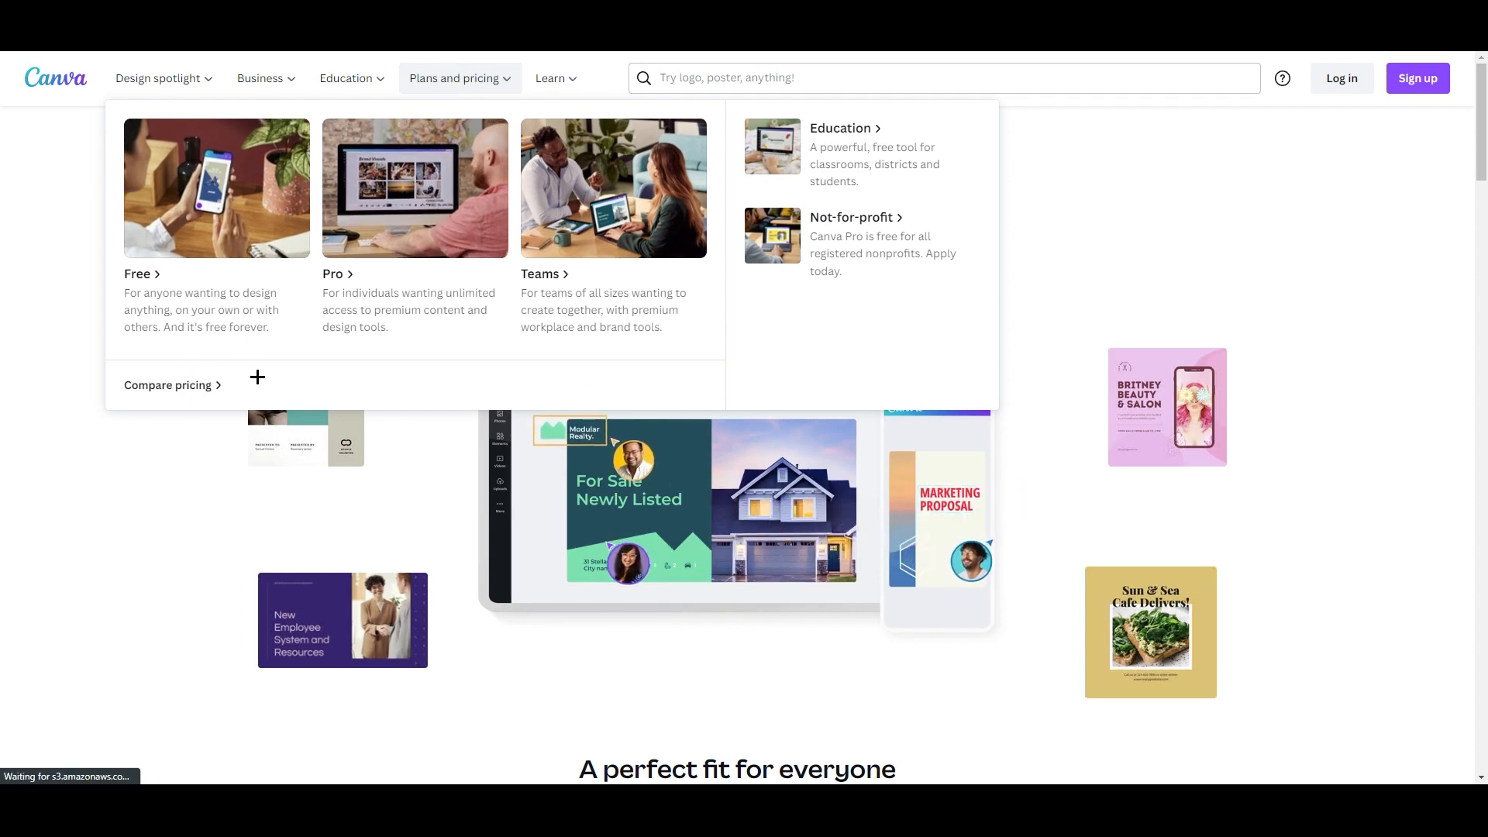
# Step: Examine the yearly prices and included features of the Canva Free, Canva Pro and Canva for Teams plans, closing the rewards pop-up
pyautogui.scroll(-3, 697, 426)
pyautogui.scroll(-3, 701, 431)
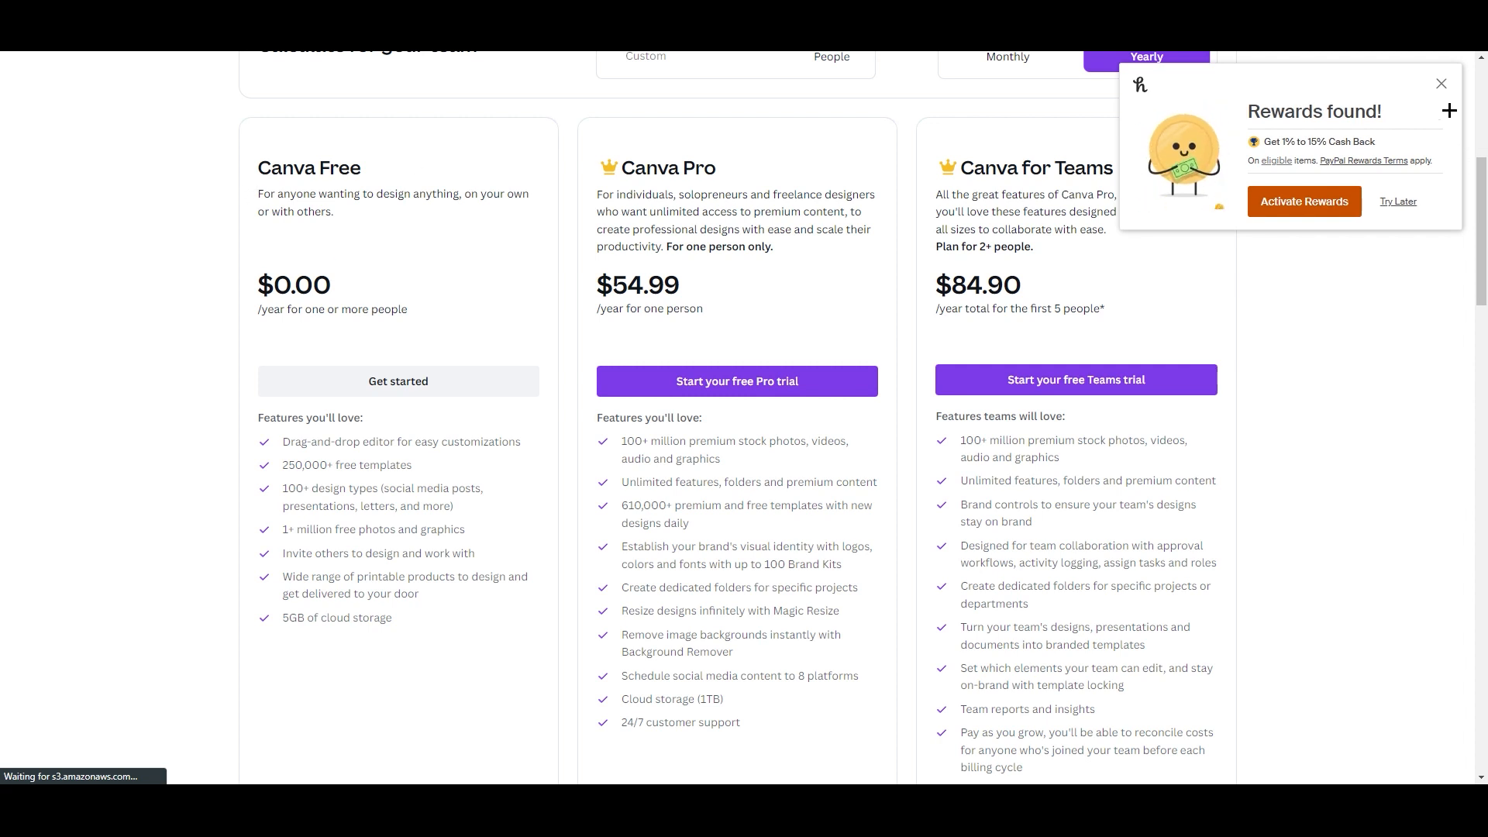
pyautogui.click(1441, 84)
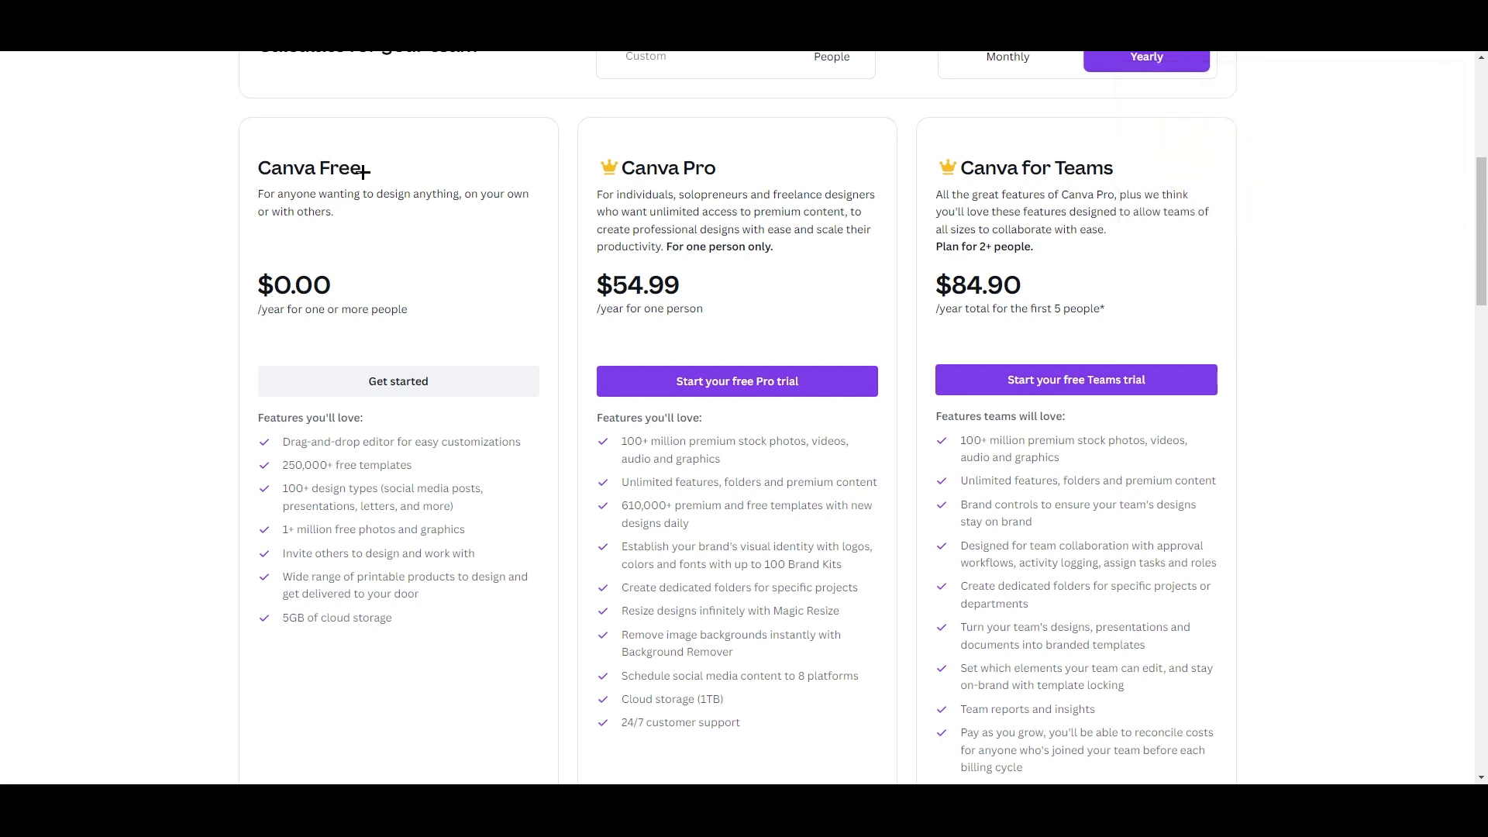
pyautogui.scroll(-2, 321, 378)
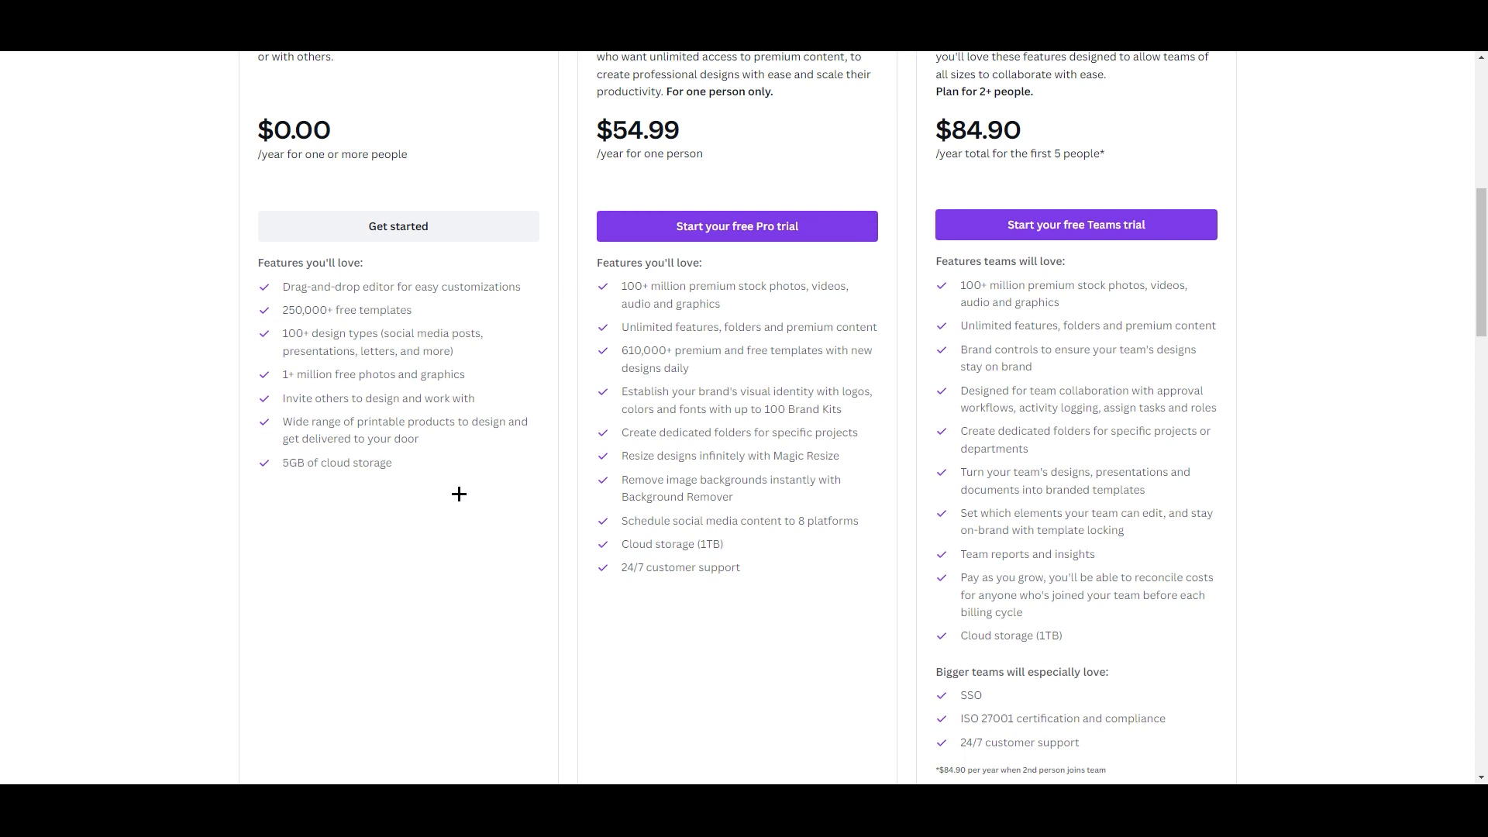
pyautogui.scroll(3, 530, 565)
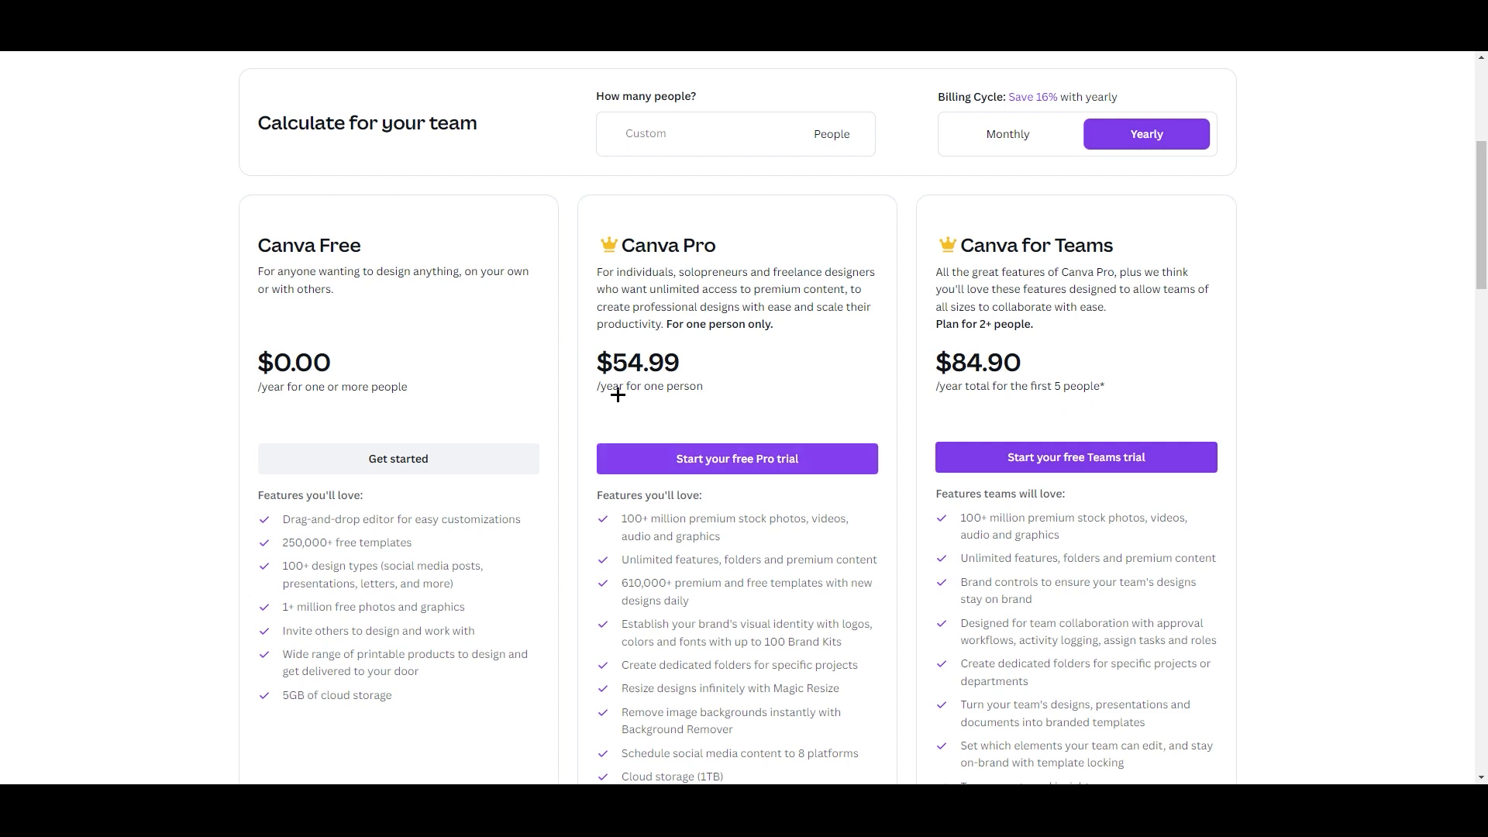
pyautogui.scroll(-4, 980, 374)
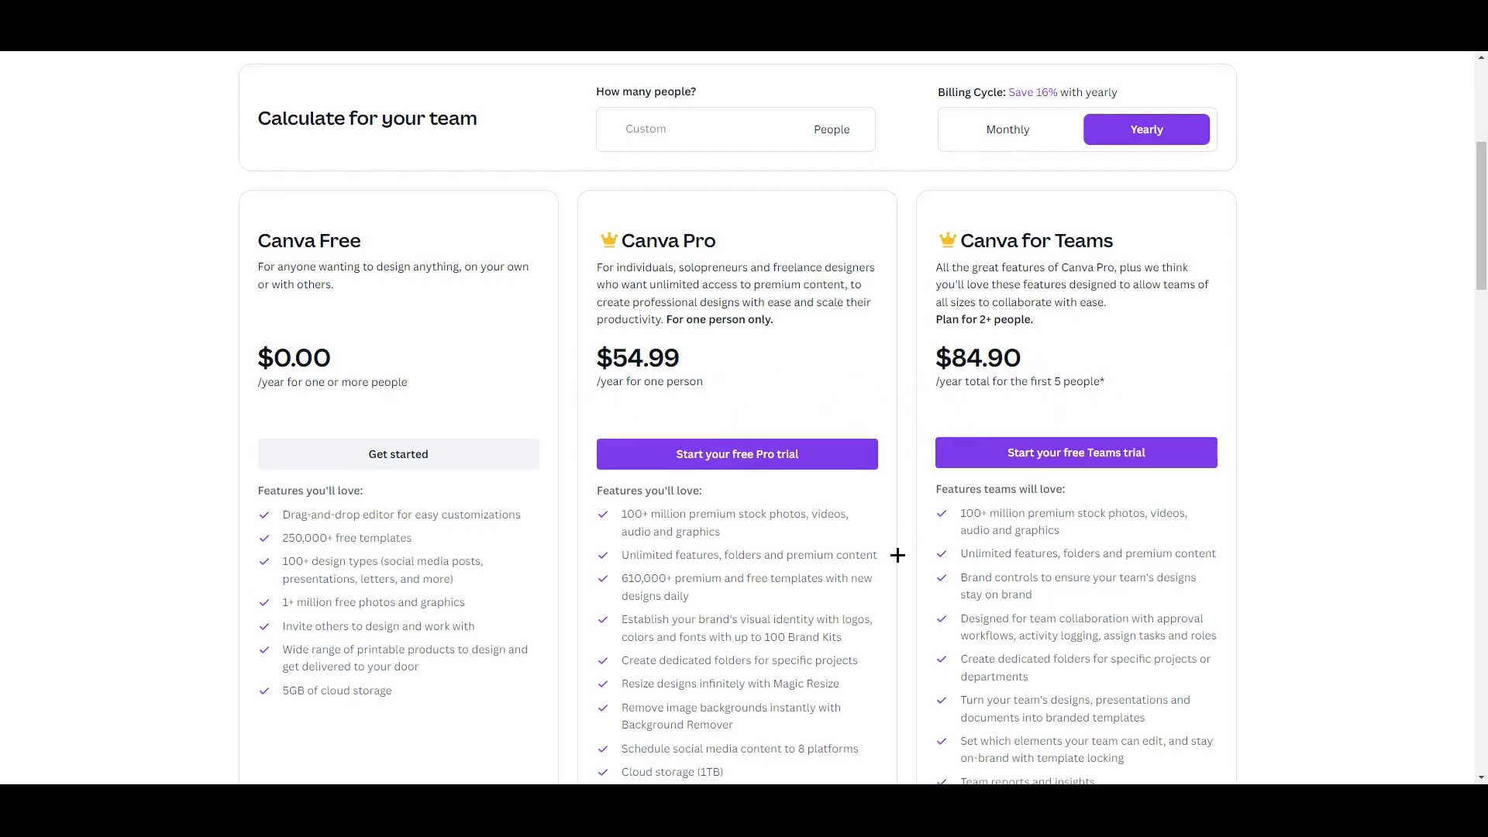
pyautogui.scroll(-2, 1082, 547)
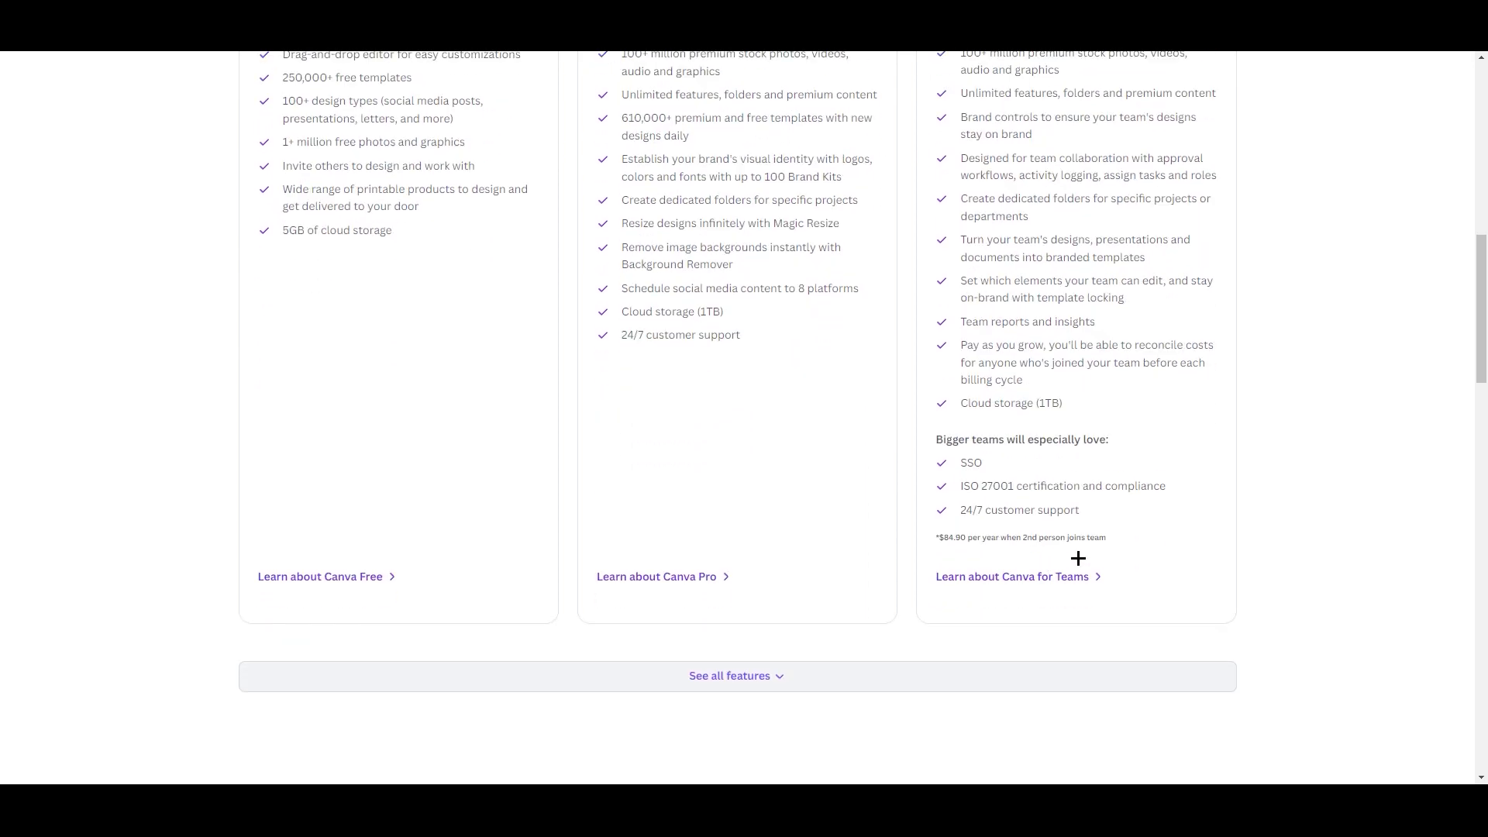
pyautogui.scroll(6, 931, 597)
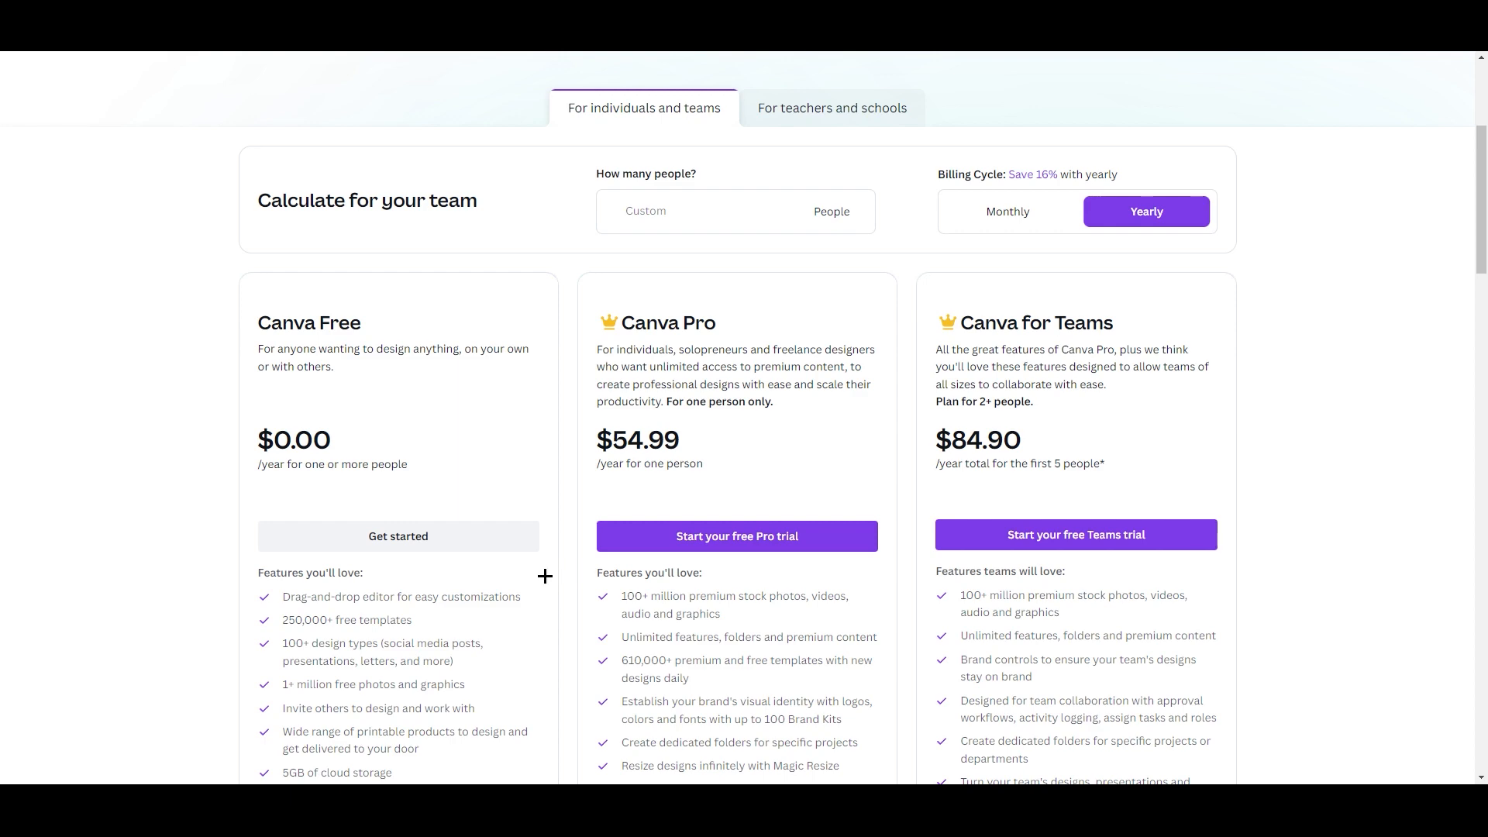
pyautogui.scroll(4, 264, 286)
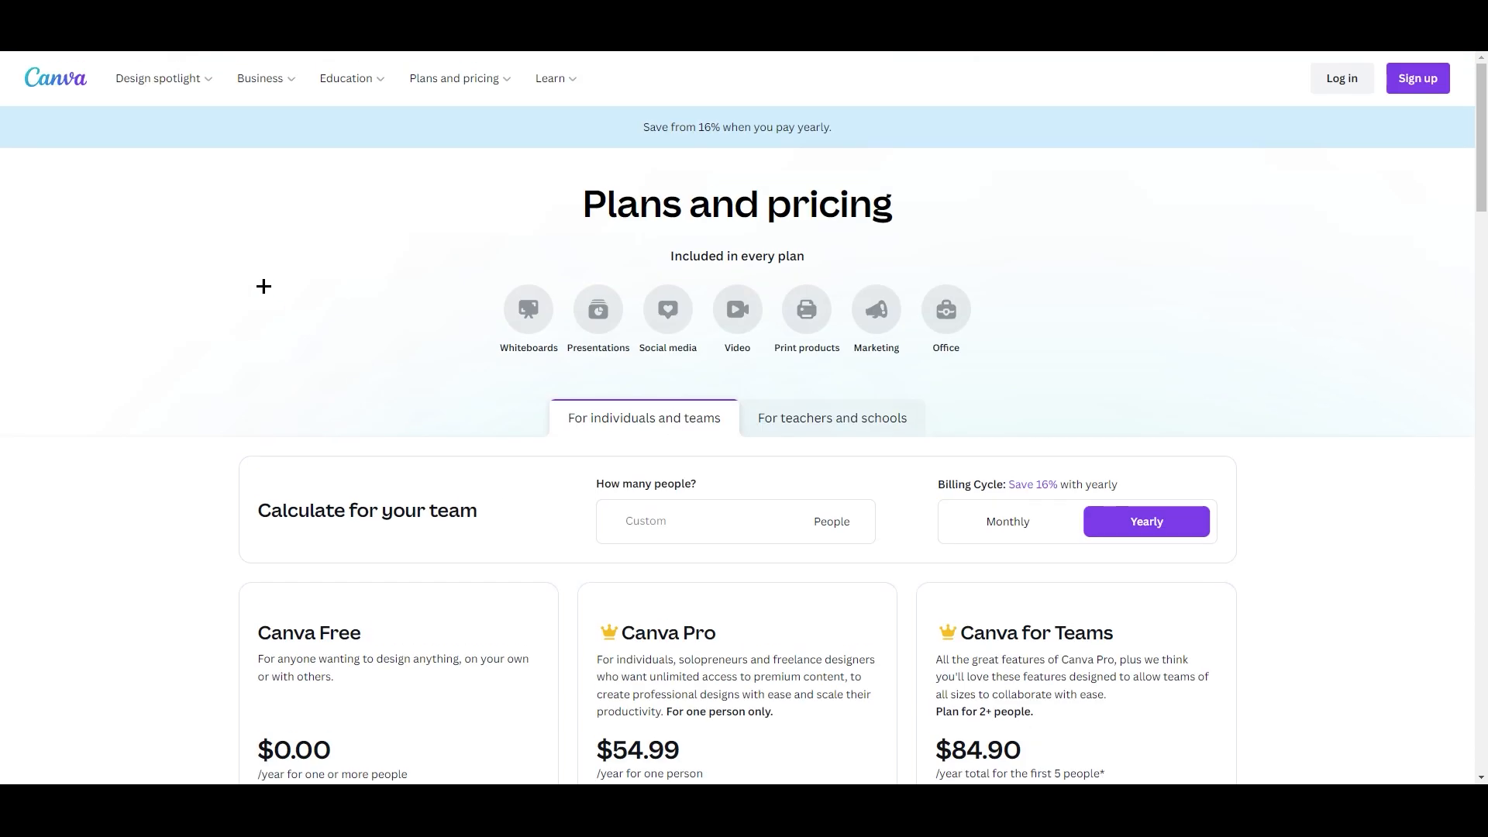
# Step: View all available sign-up methods, including the additional ways to continue, and close the sign-up dialog
pyautogui.click(1405, 86)
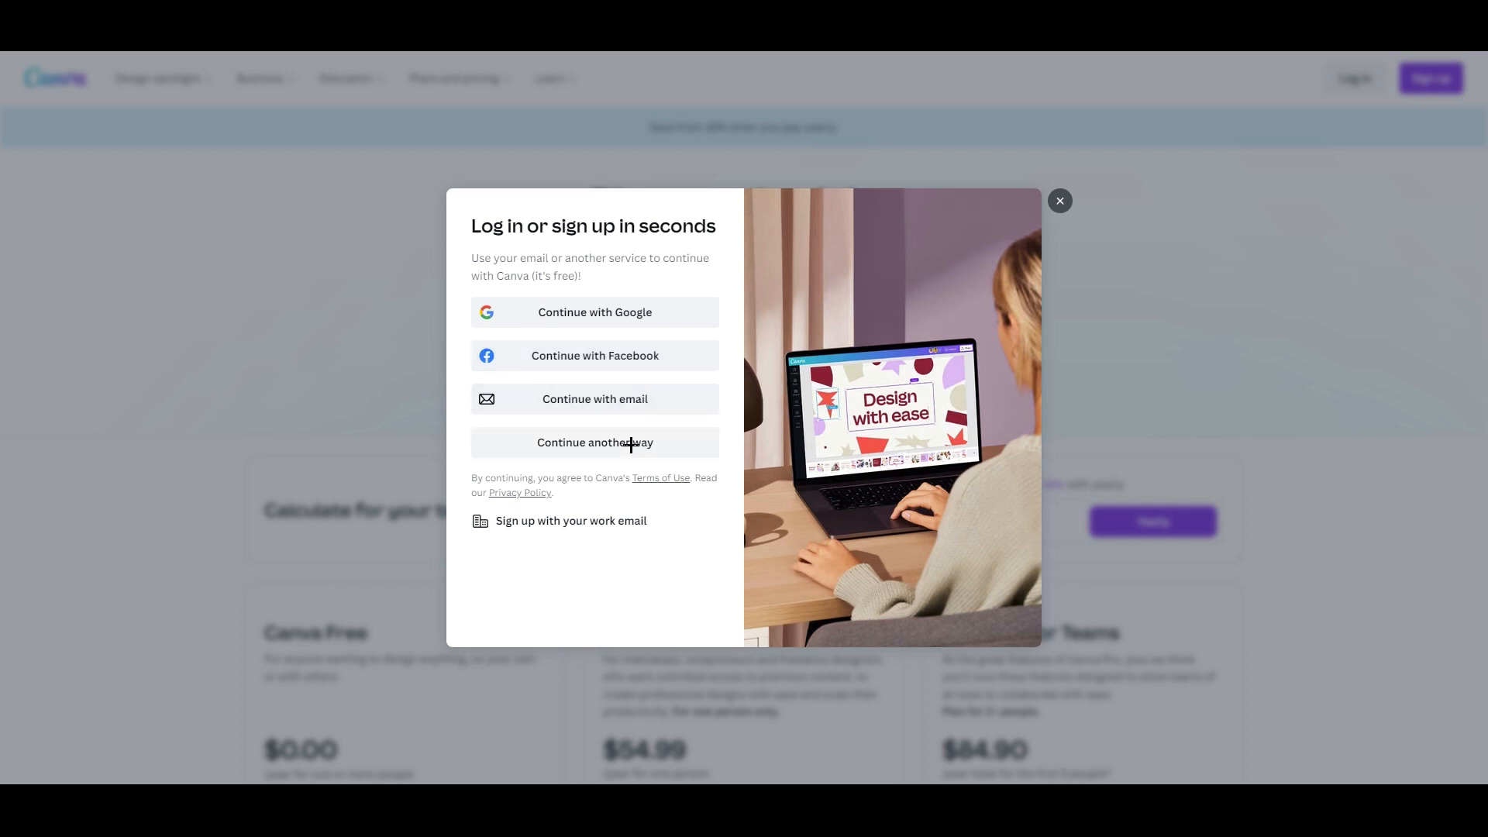
pyautogui.click(594, 441)
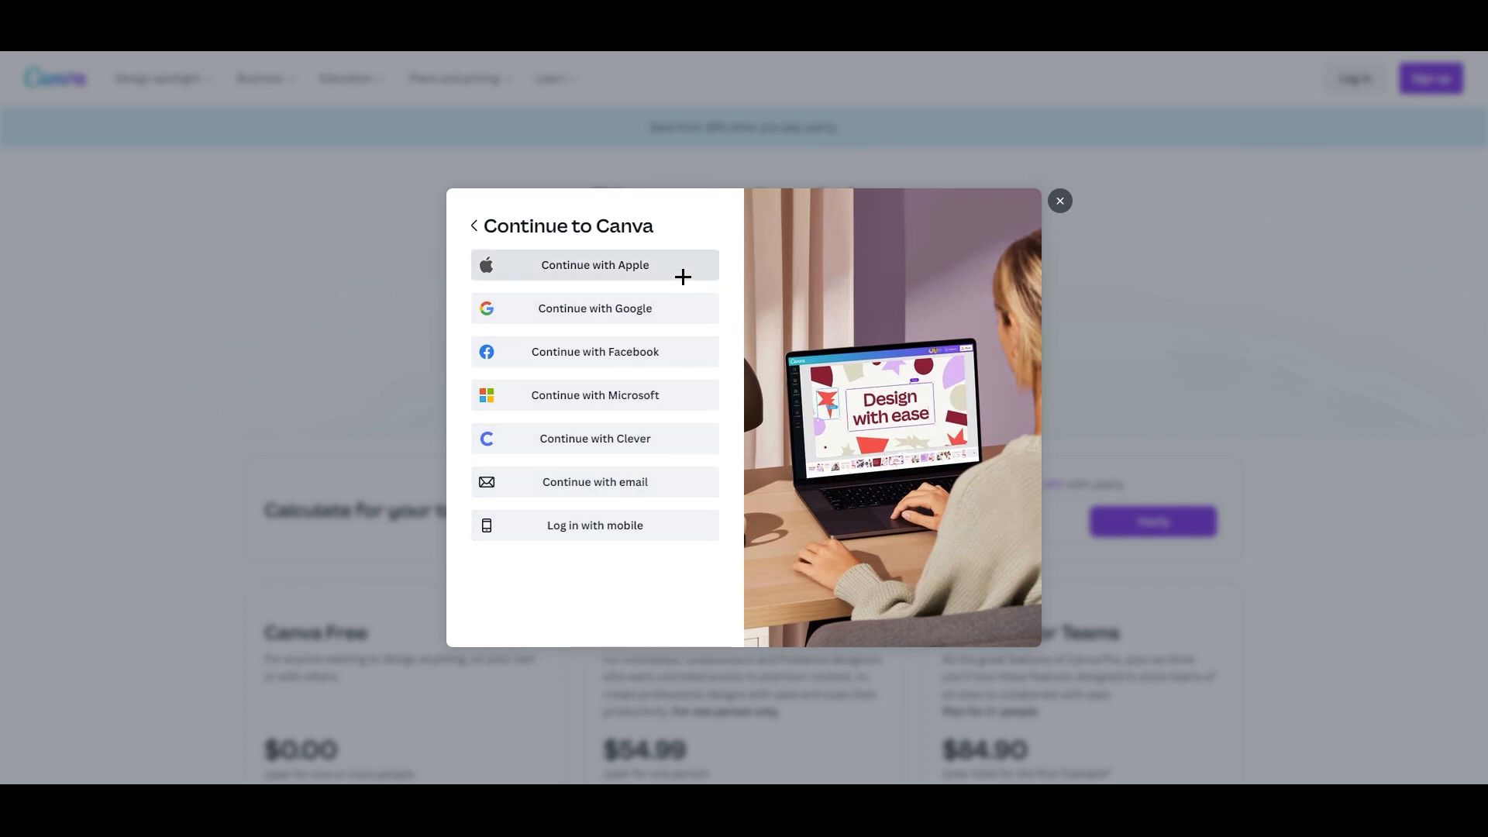
pyautogui.click(1061, 202)
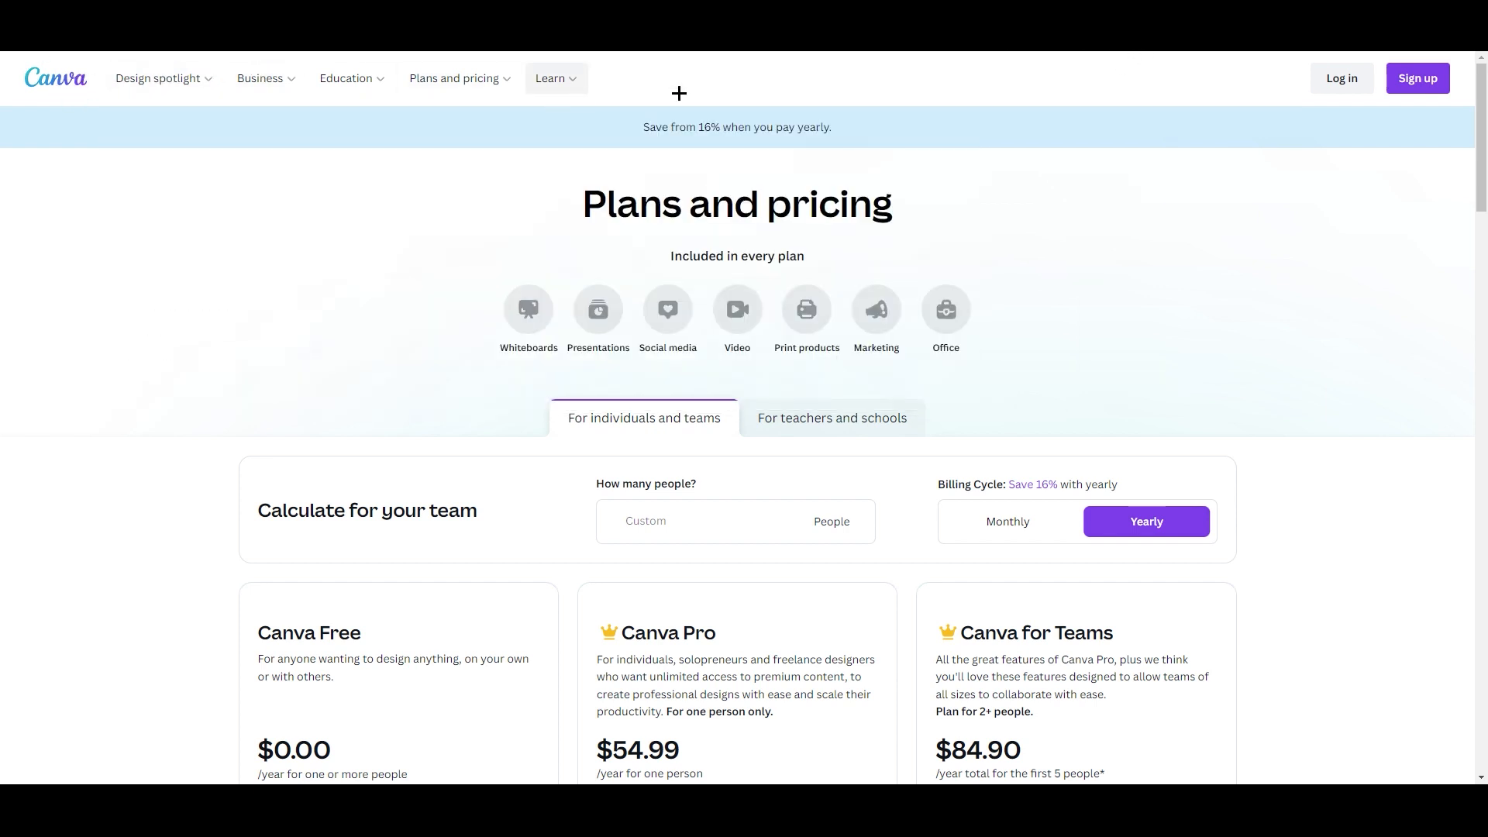
# Step: Log in to Canva with the Google account
pyautogui.click(1348, 79)
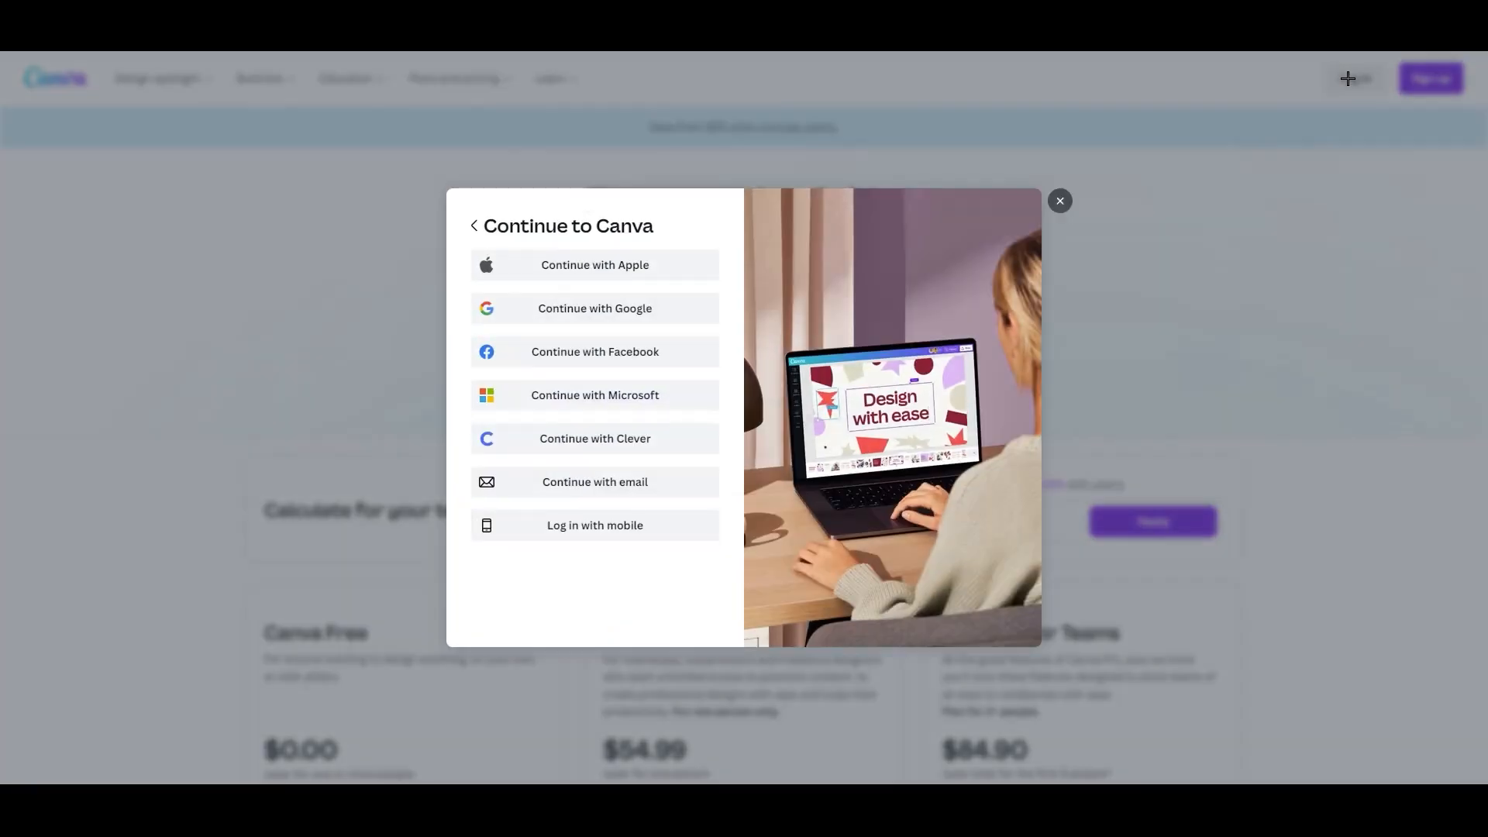
pyautogui.click(615, 311)
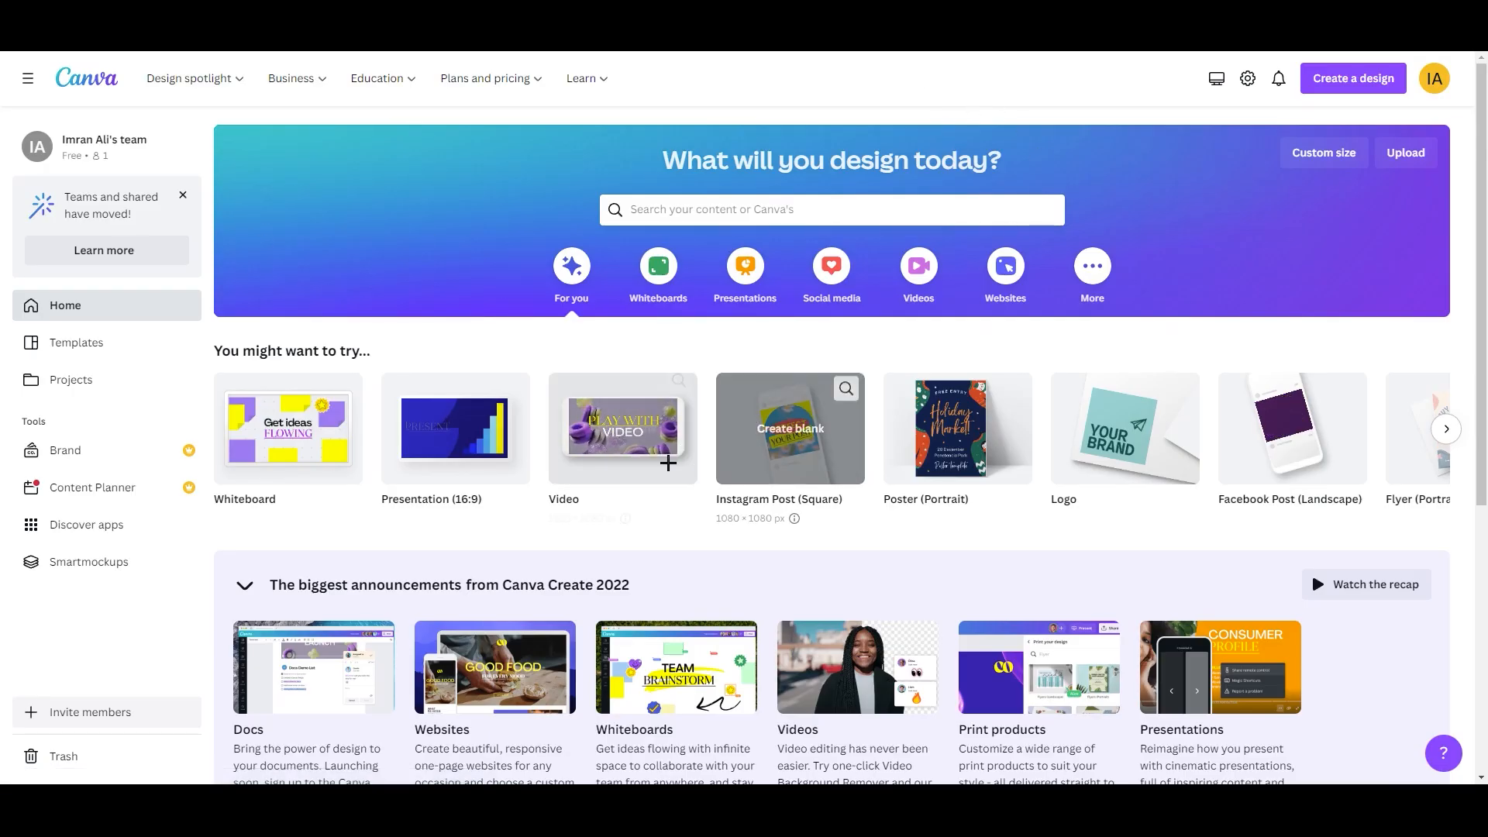
# Step: Look through the suggested design types on the home page and the templates offered in the More category
pyautogui.moveTo(602, 461)
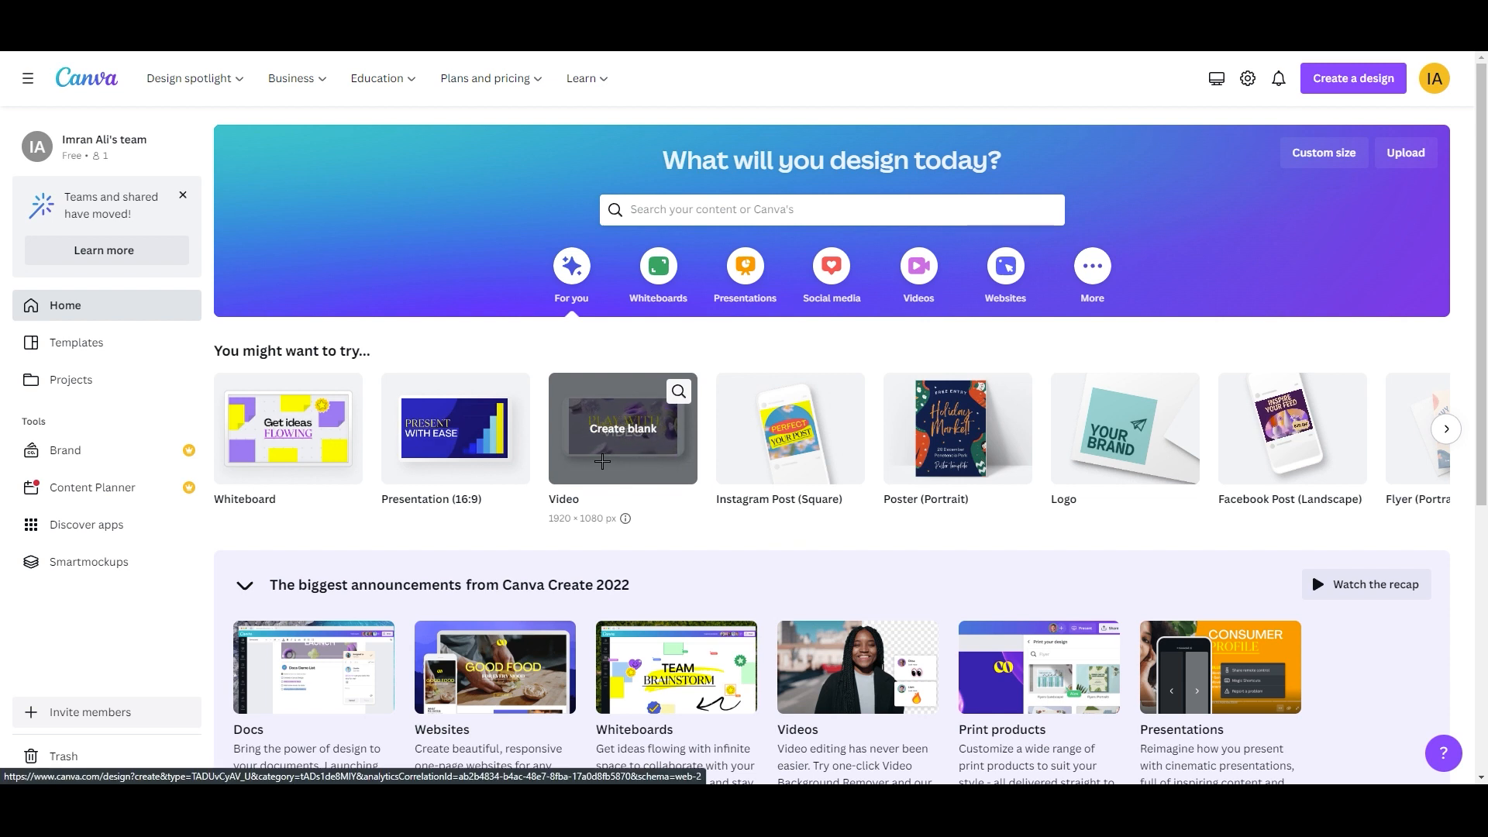
pyautogui.moveTo(767, 489)
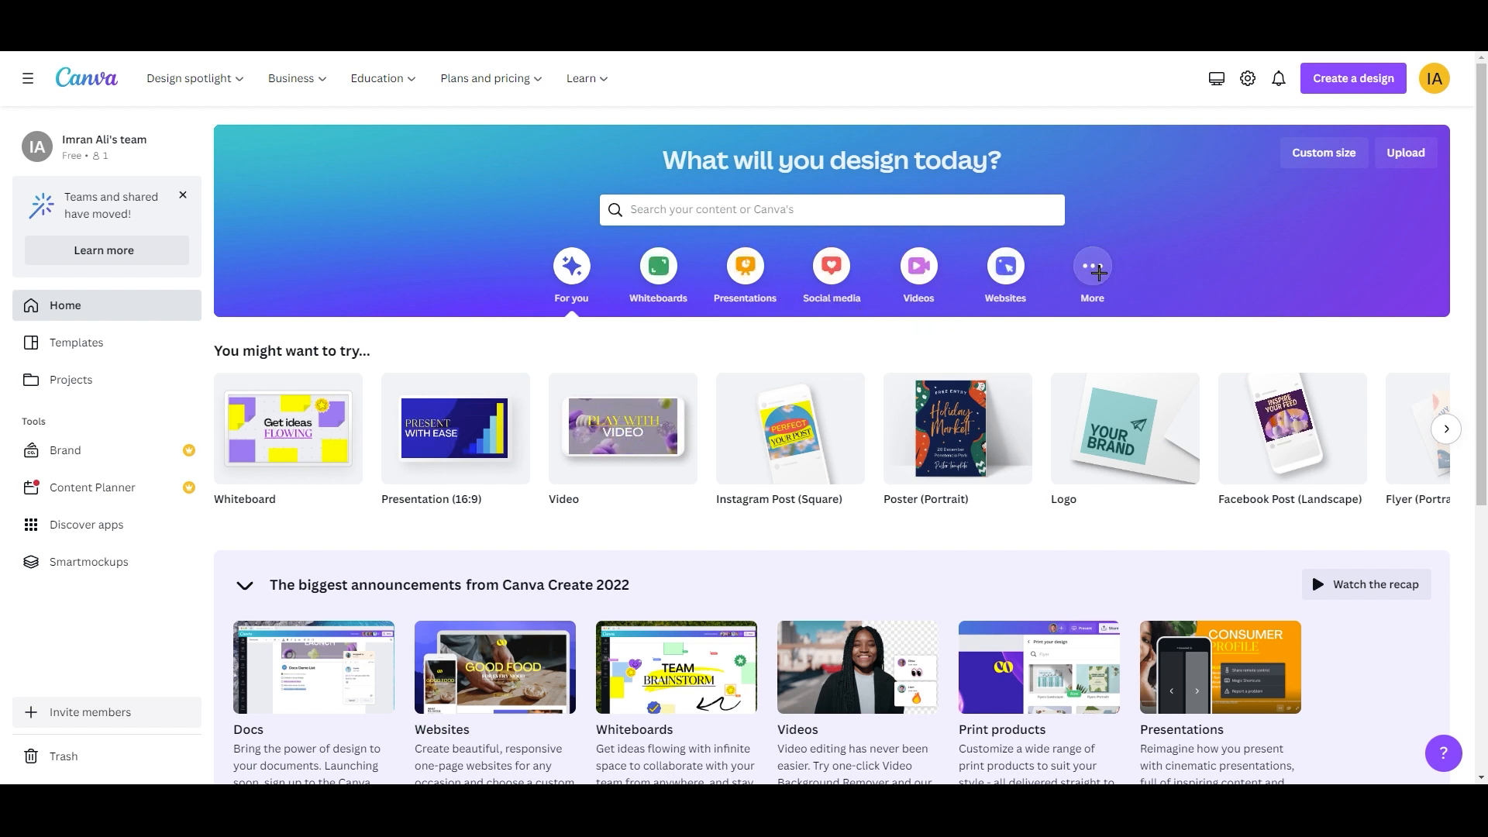
pyautogui.click(1094, 268)
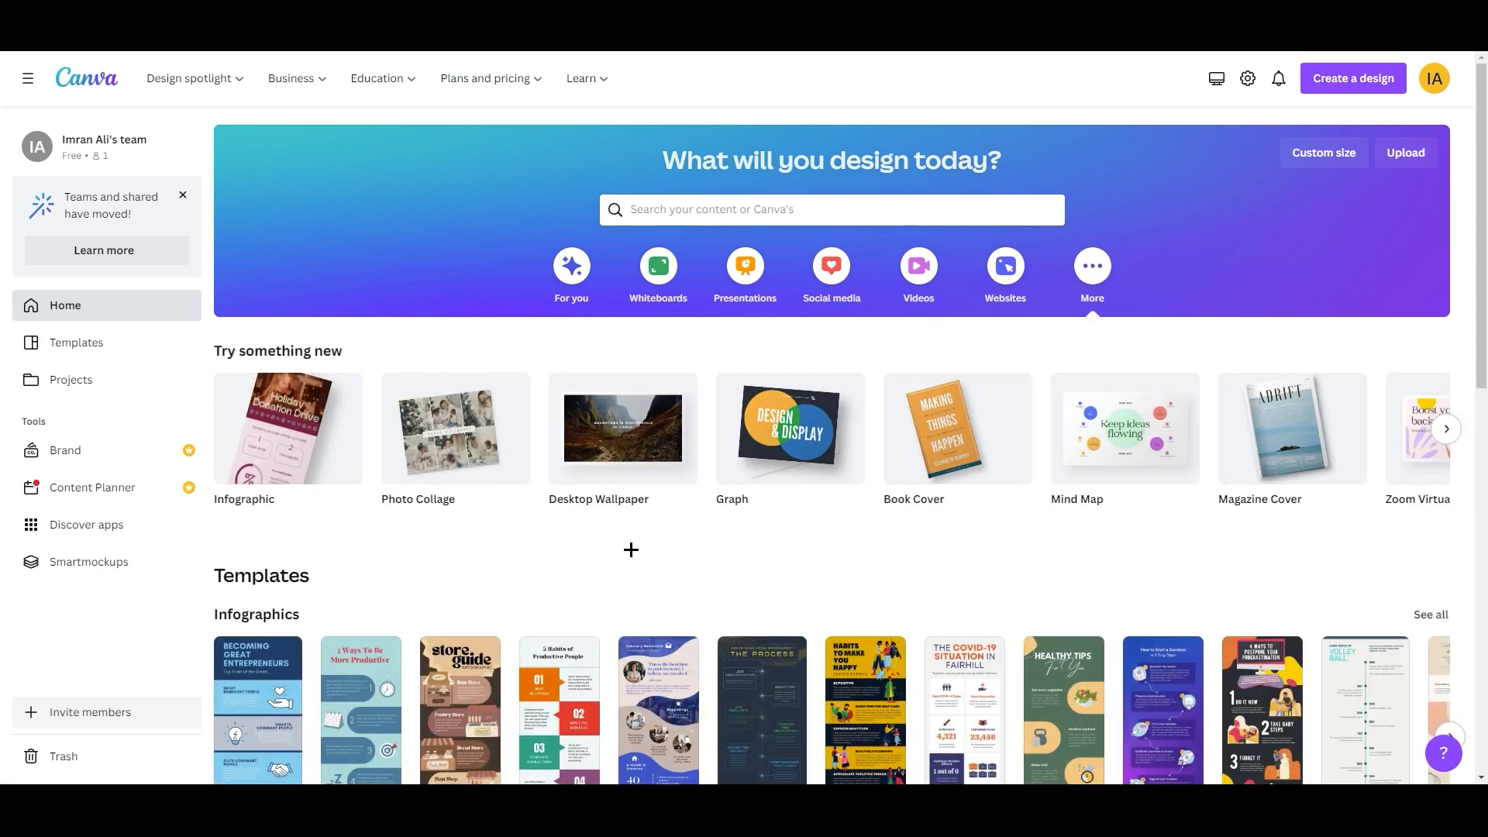
pyautogui.scroll(-2, 901, 540)
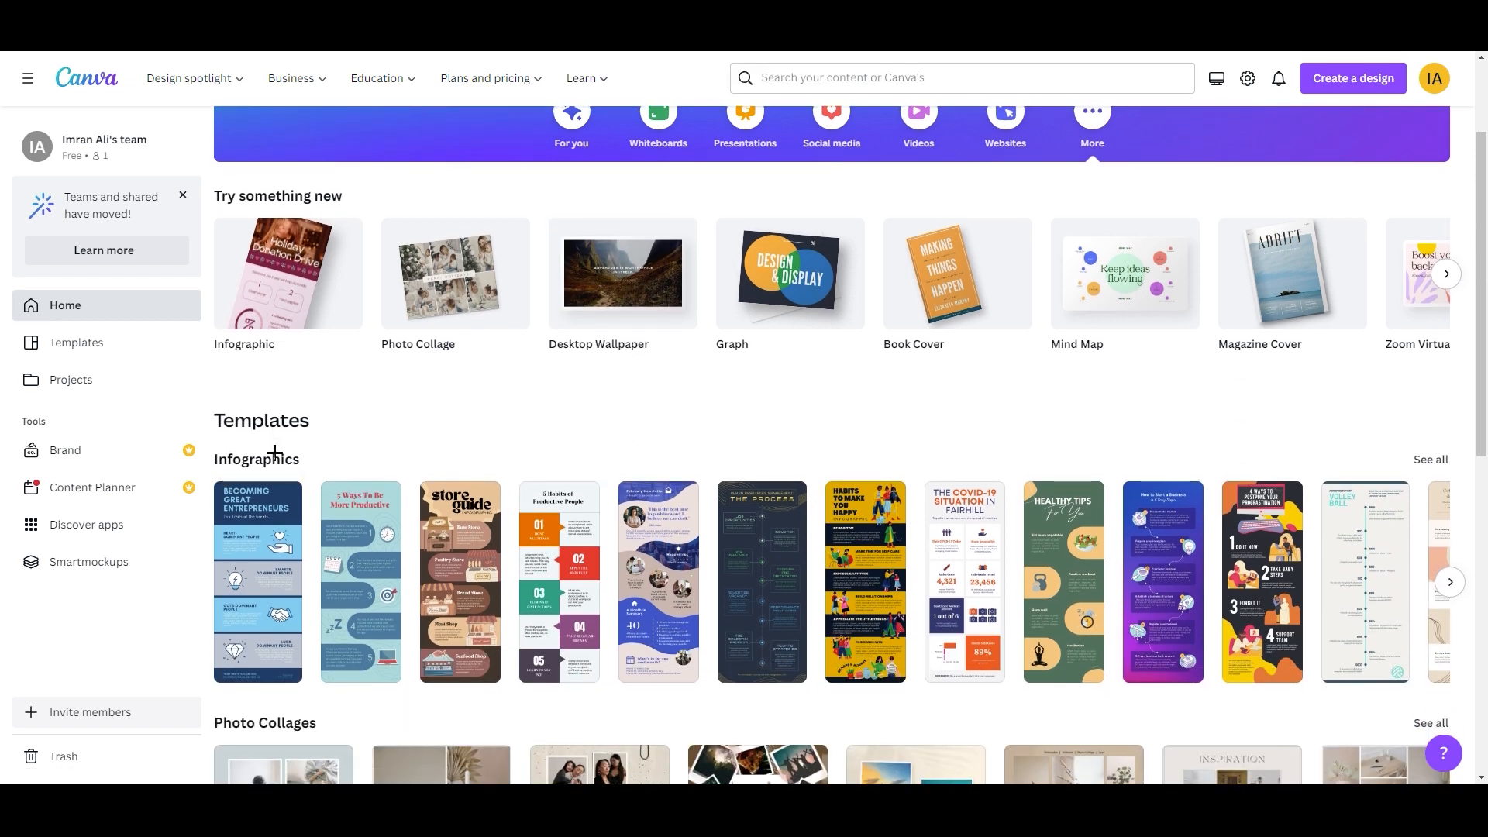
pyautogui.scroll(-3, 276, 452)
pyautogui.scroll(-2, 219, 300)
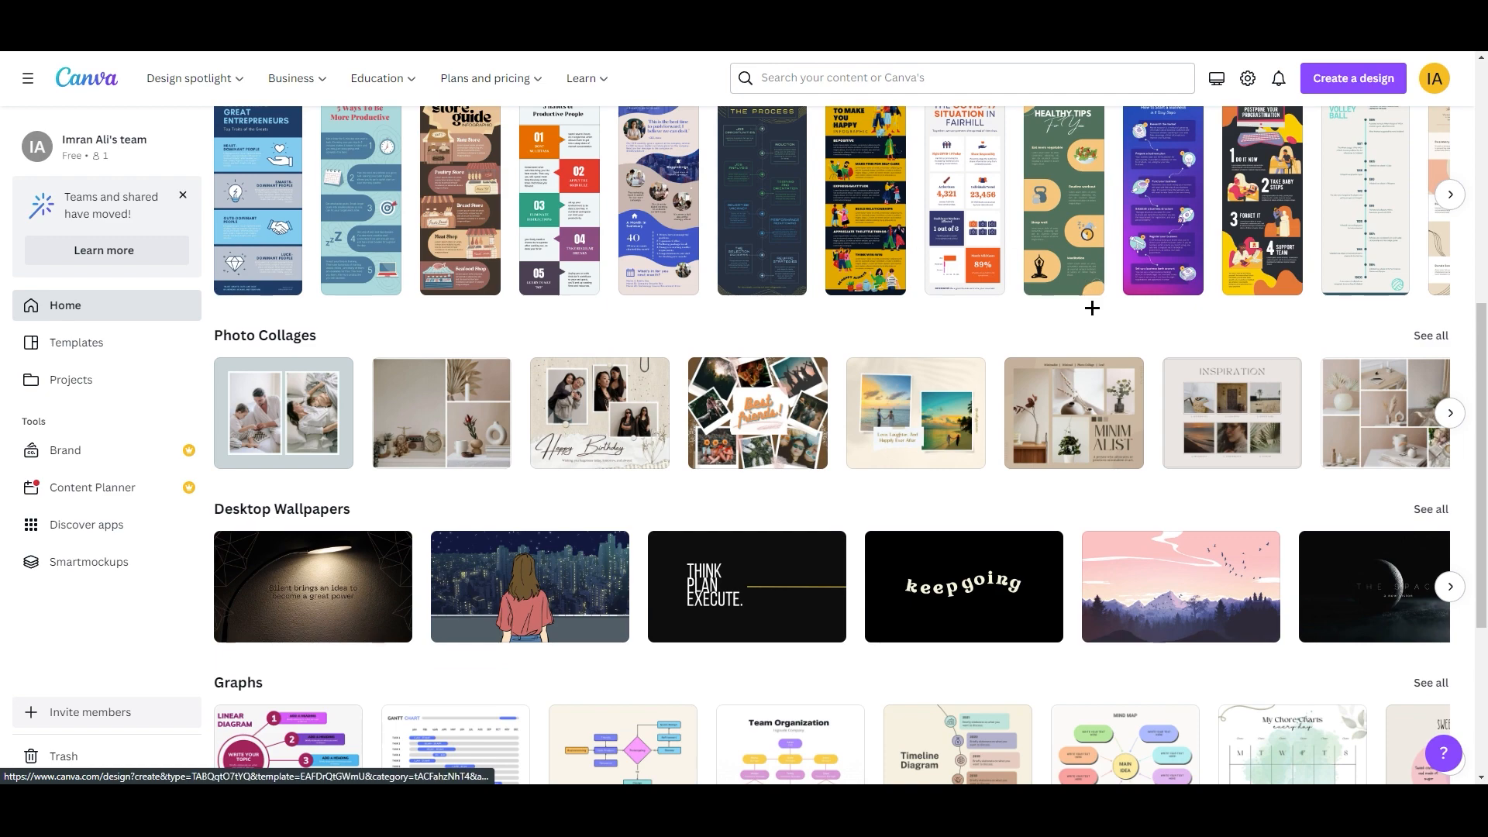
pyautogui.scroll(-4, 1070, 434)
pyautogui.scroll(9, 310, 504)
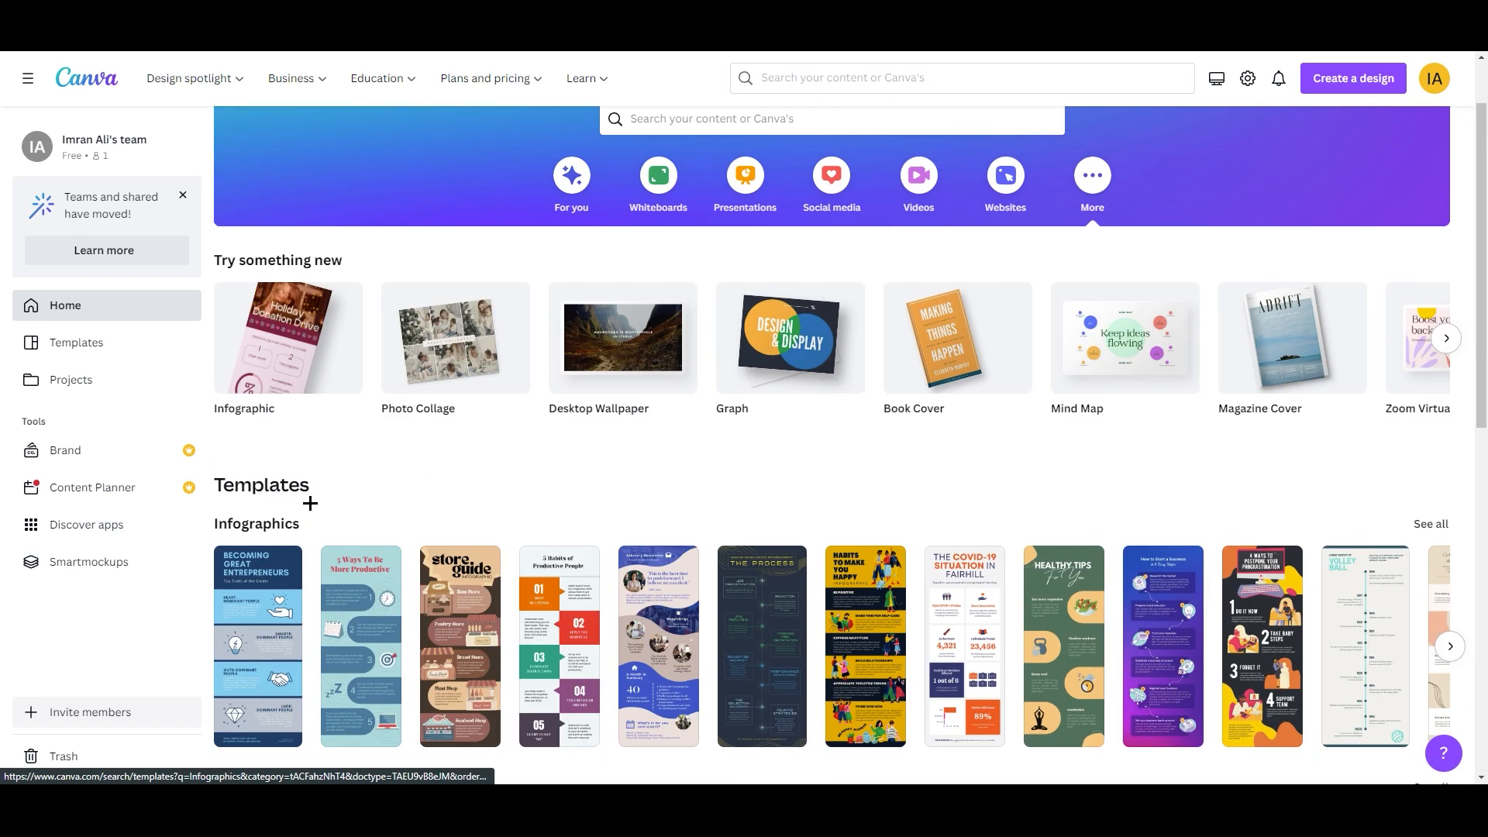
pyautogui.scroll(2, 310, 503)
pyautogui.moveTo(489, 465)
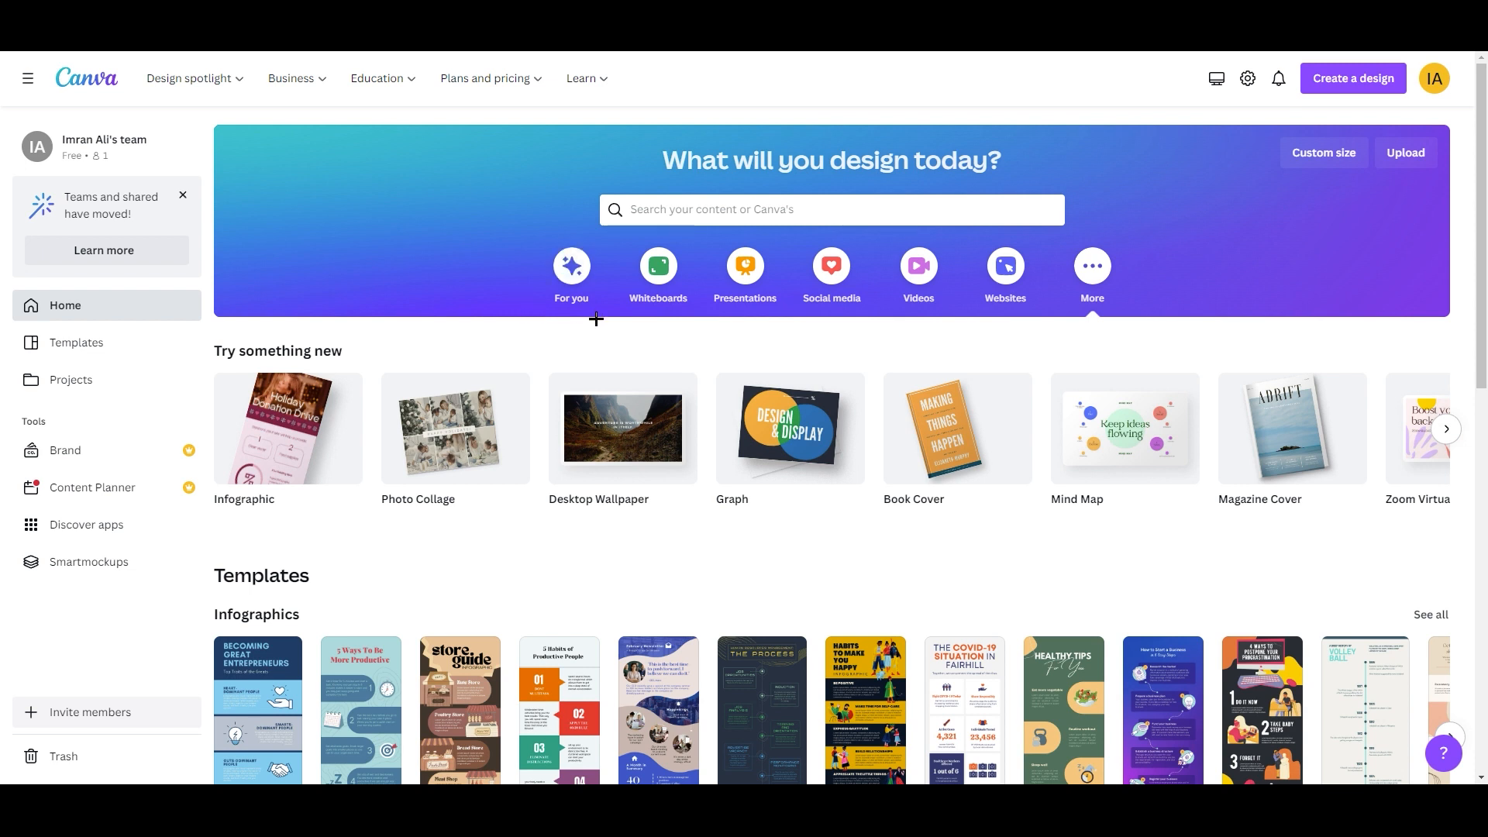
# Step: Create a new custom-size design 500 px wide and 500 px high
pyautogui.click(1327, 154)
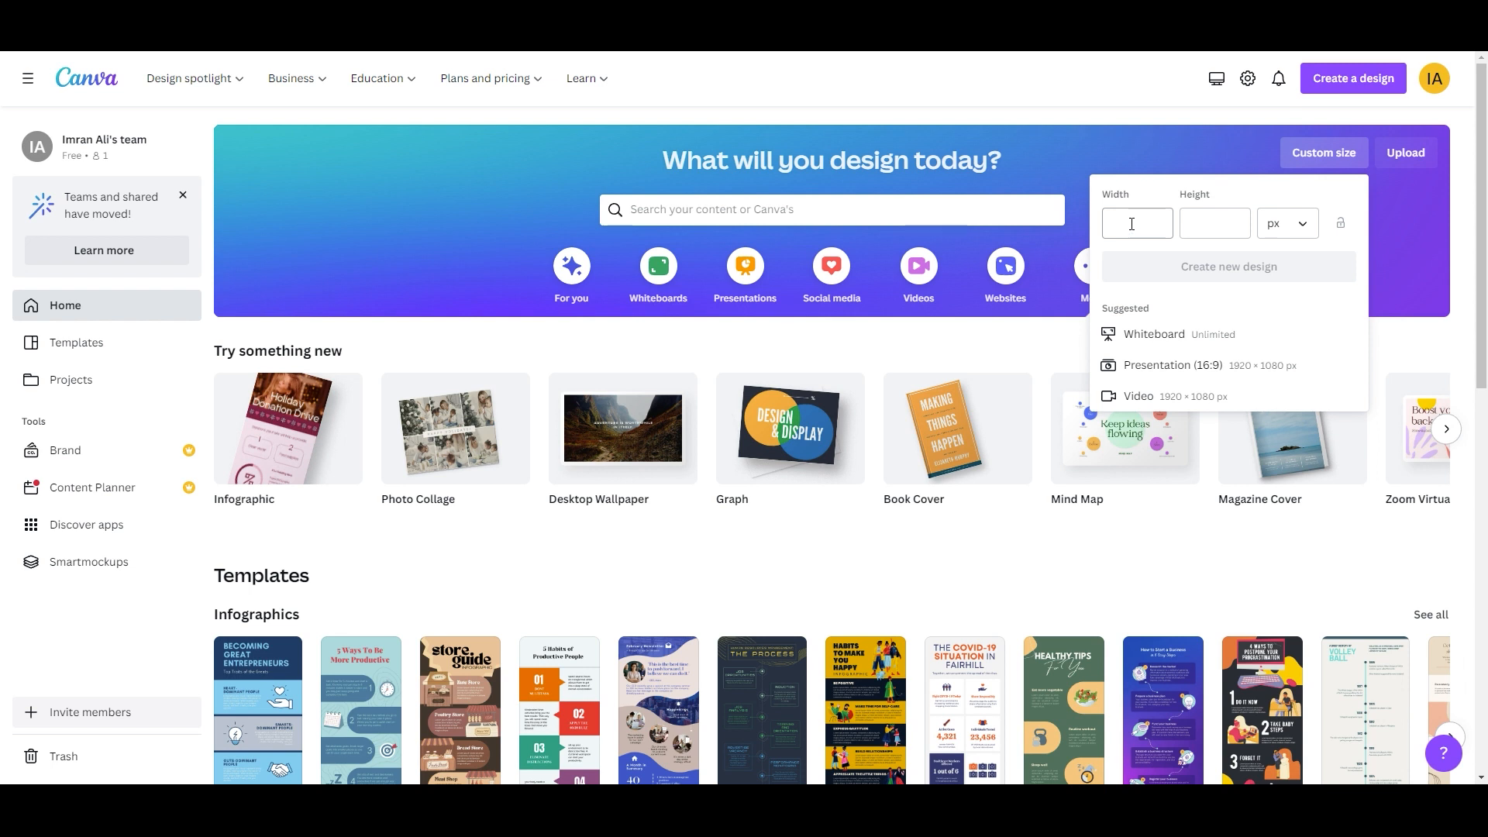
pyautogui.click(1131, 224)
pyautogui.press('Tab')
pyautogui.write('500')
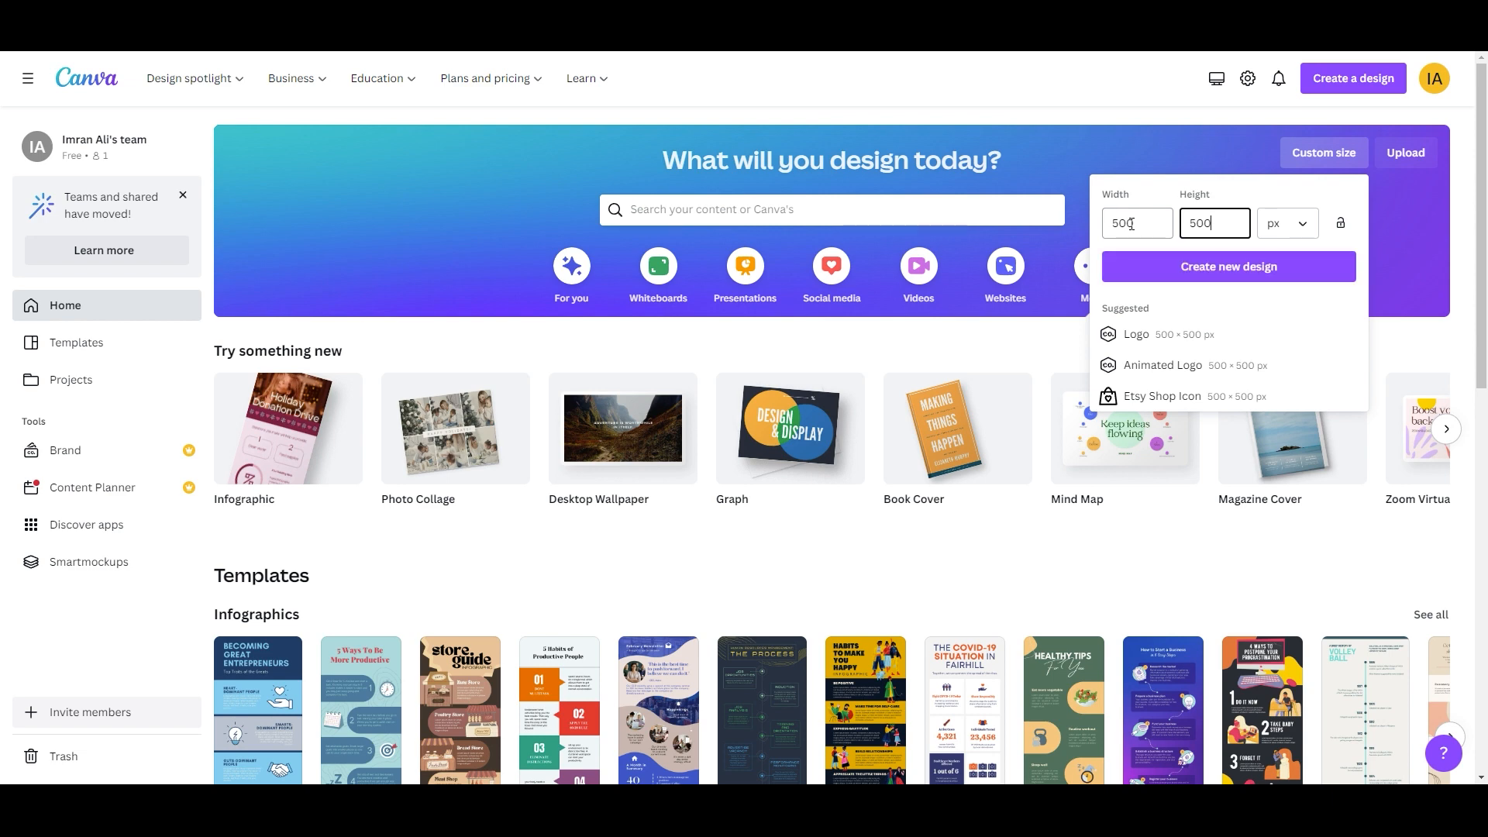
pyautogui.click(1225, 271)
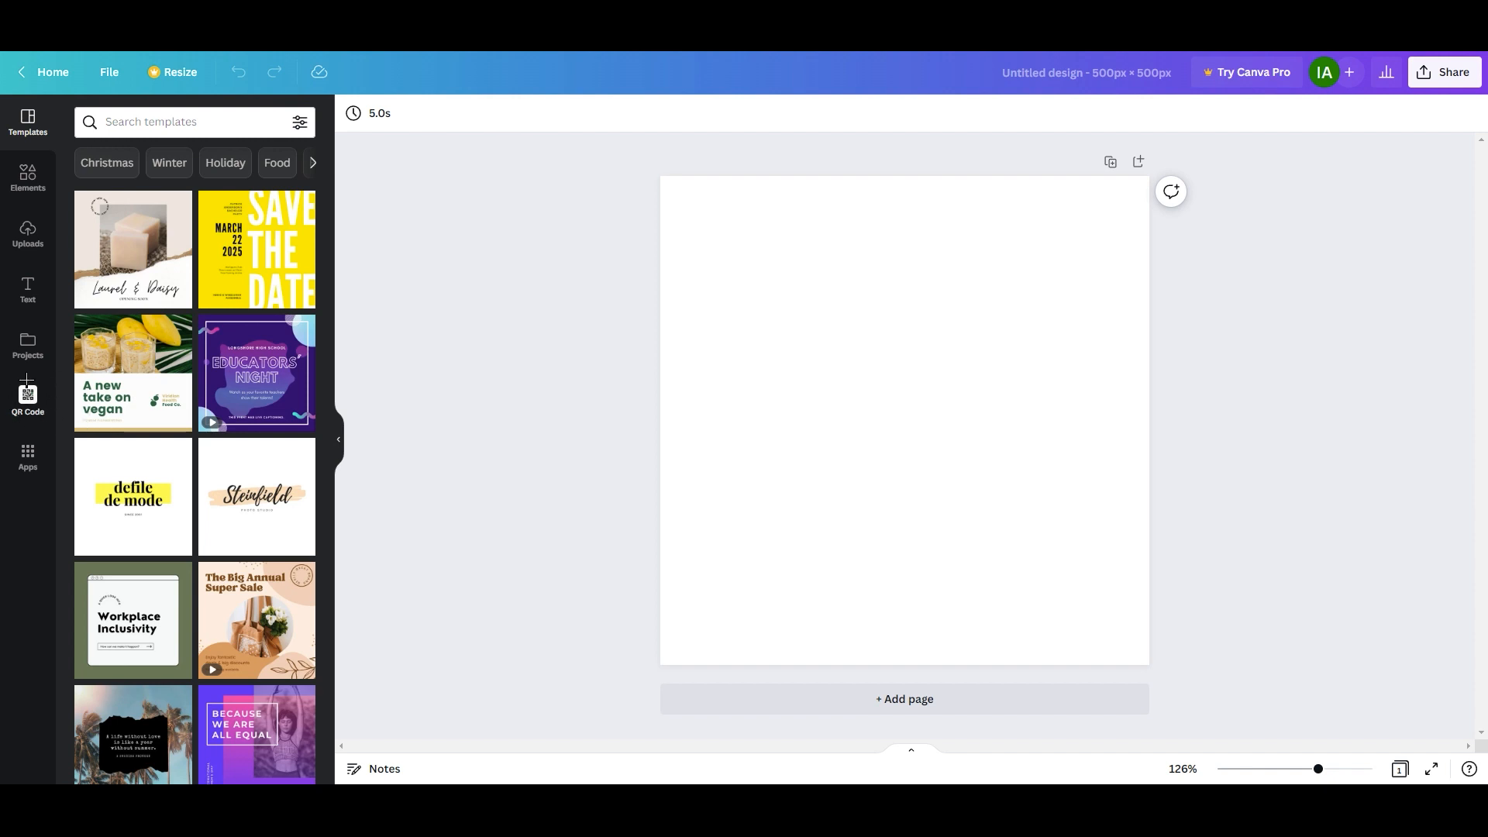
# Step: View the available apps and open the QR Code app for the blank design
pyautogui.click(31, 456)
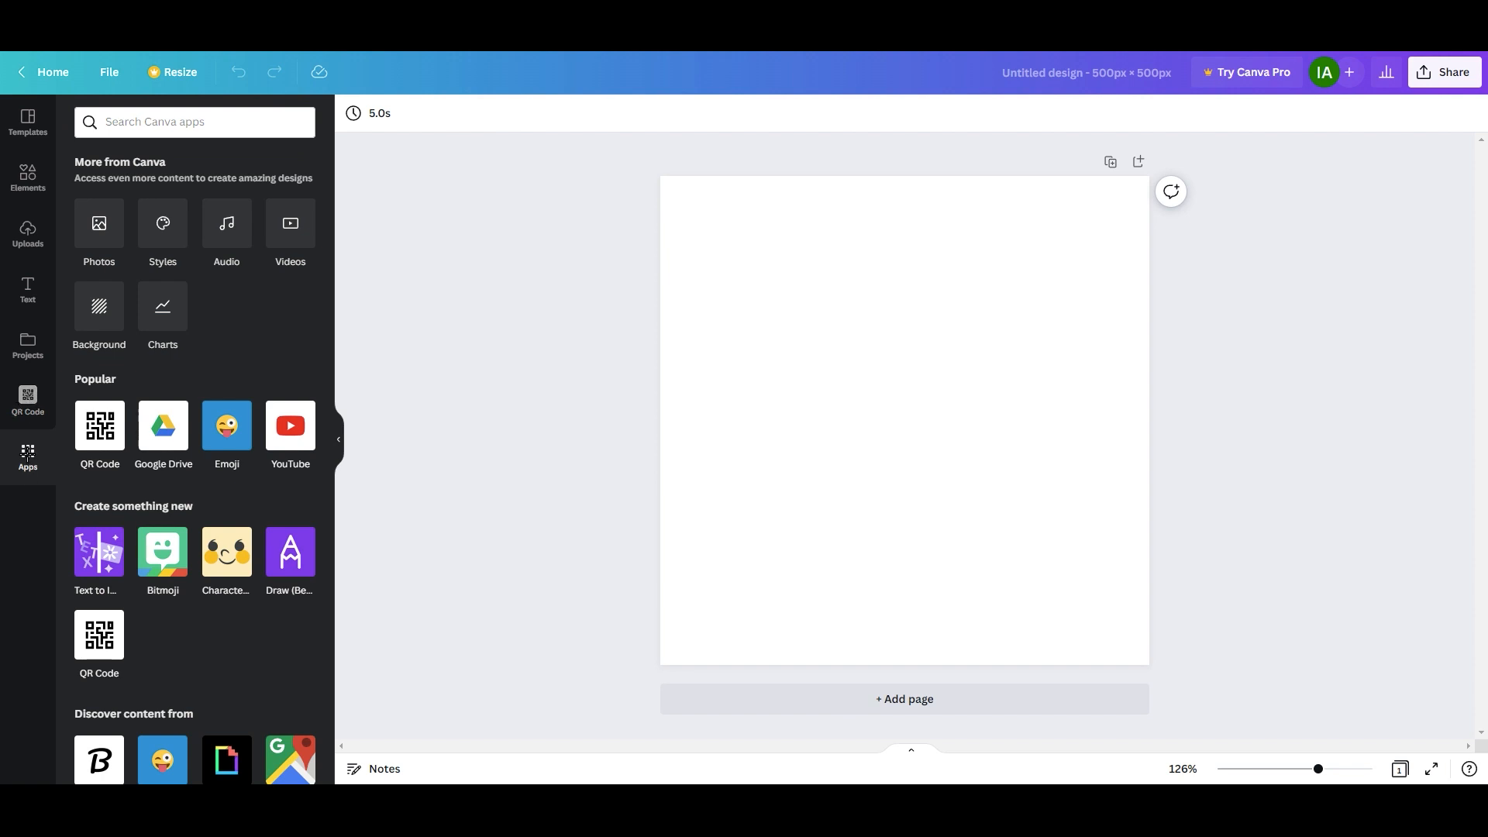
pyautogui.click(27, 397)
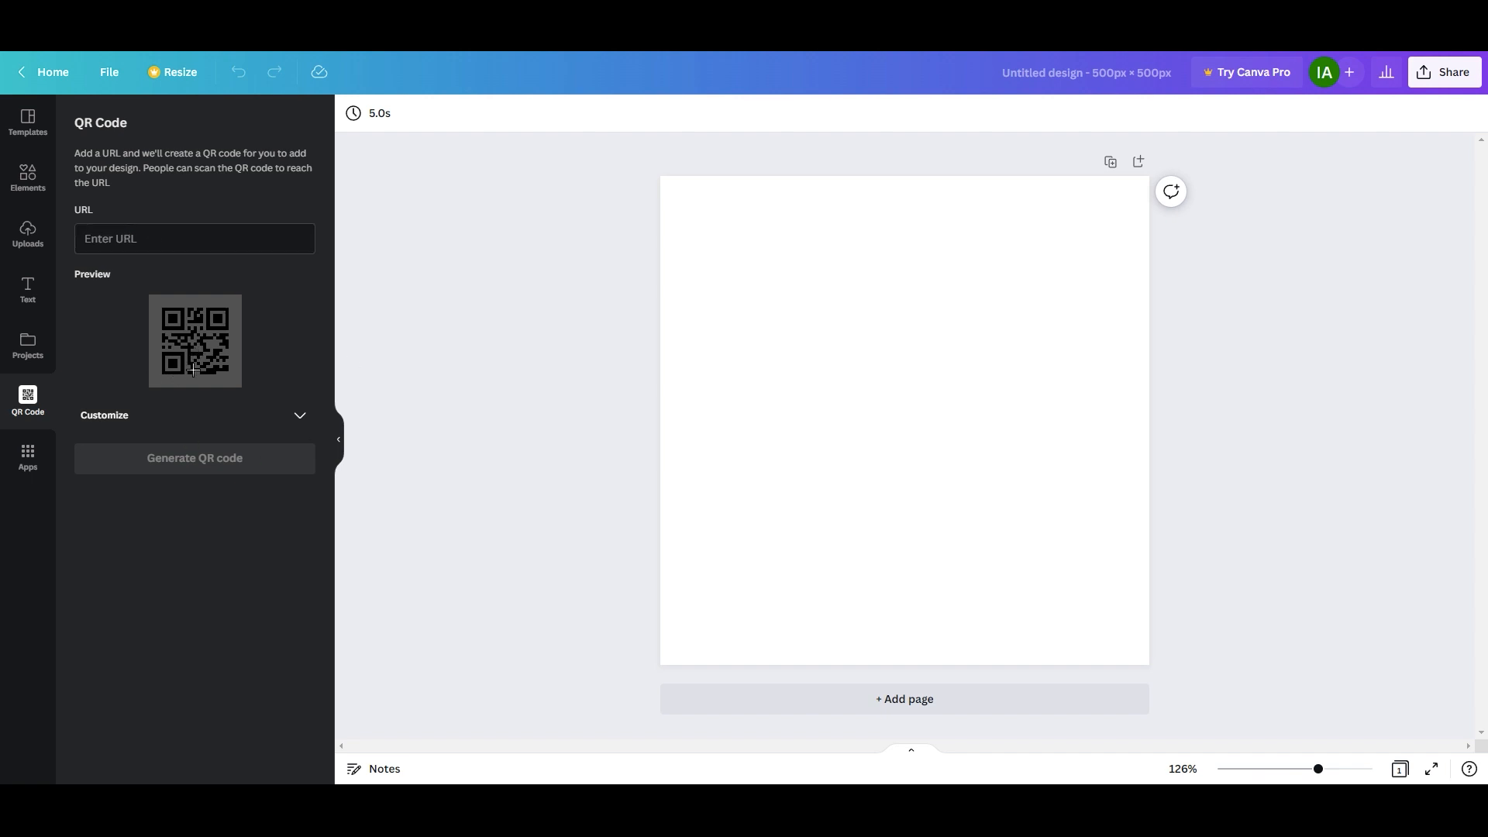
pyautogui.moveTo(206, 386); pyautogui.dragTo(1056, 447)
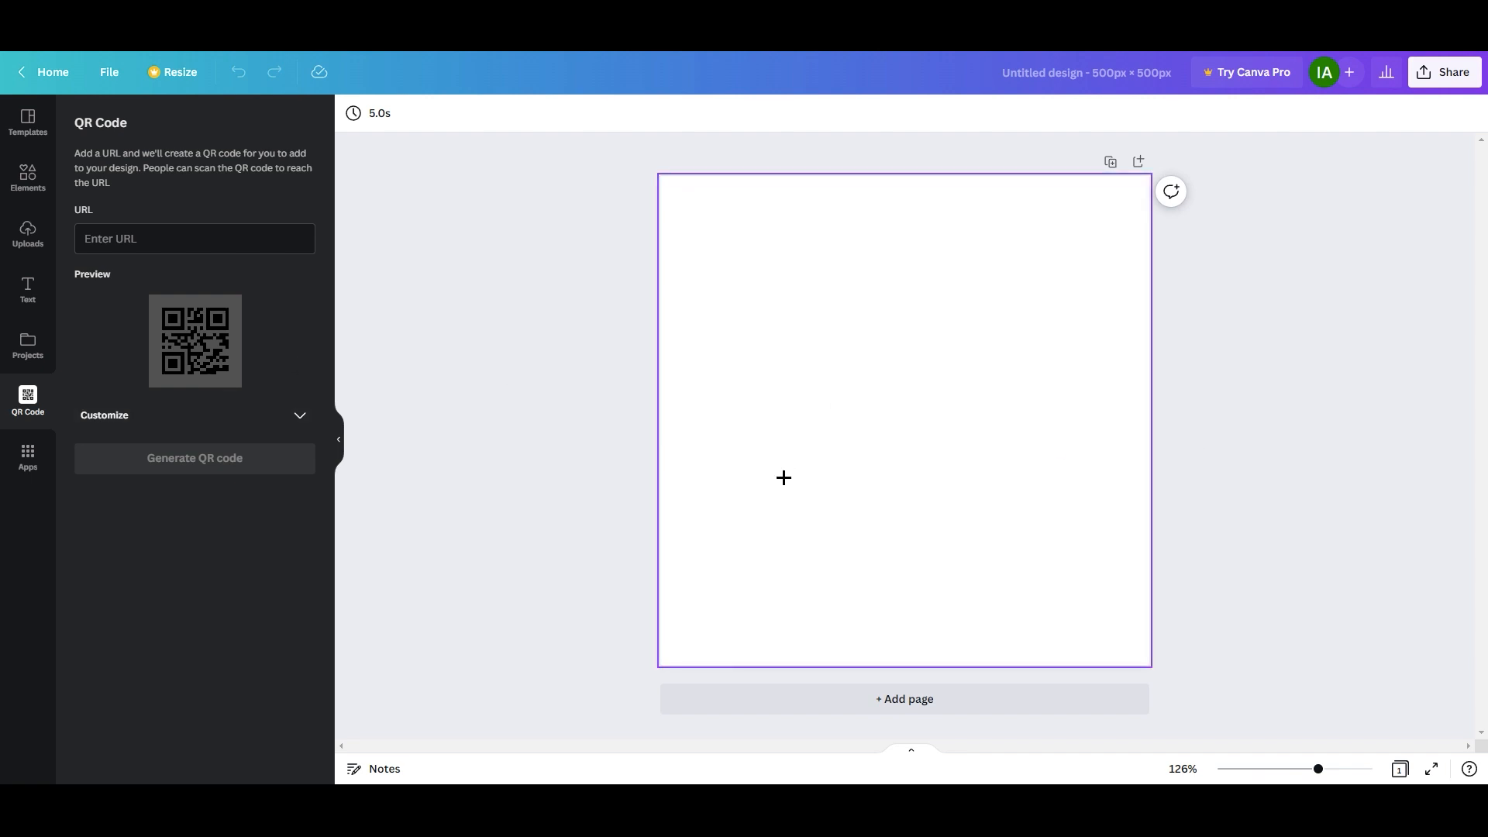
pyautogui.moveTo(675, 461); pyautogui.dragTo(441, 453)
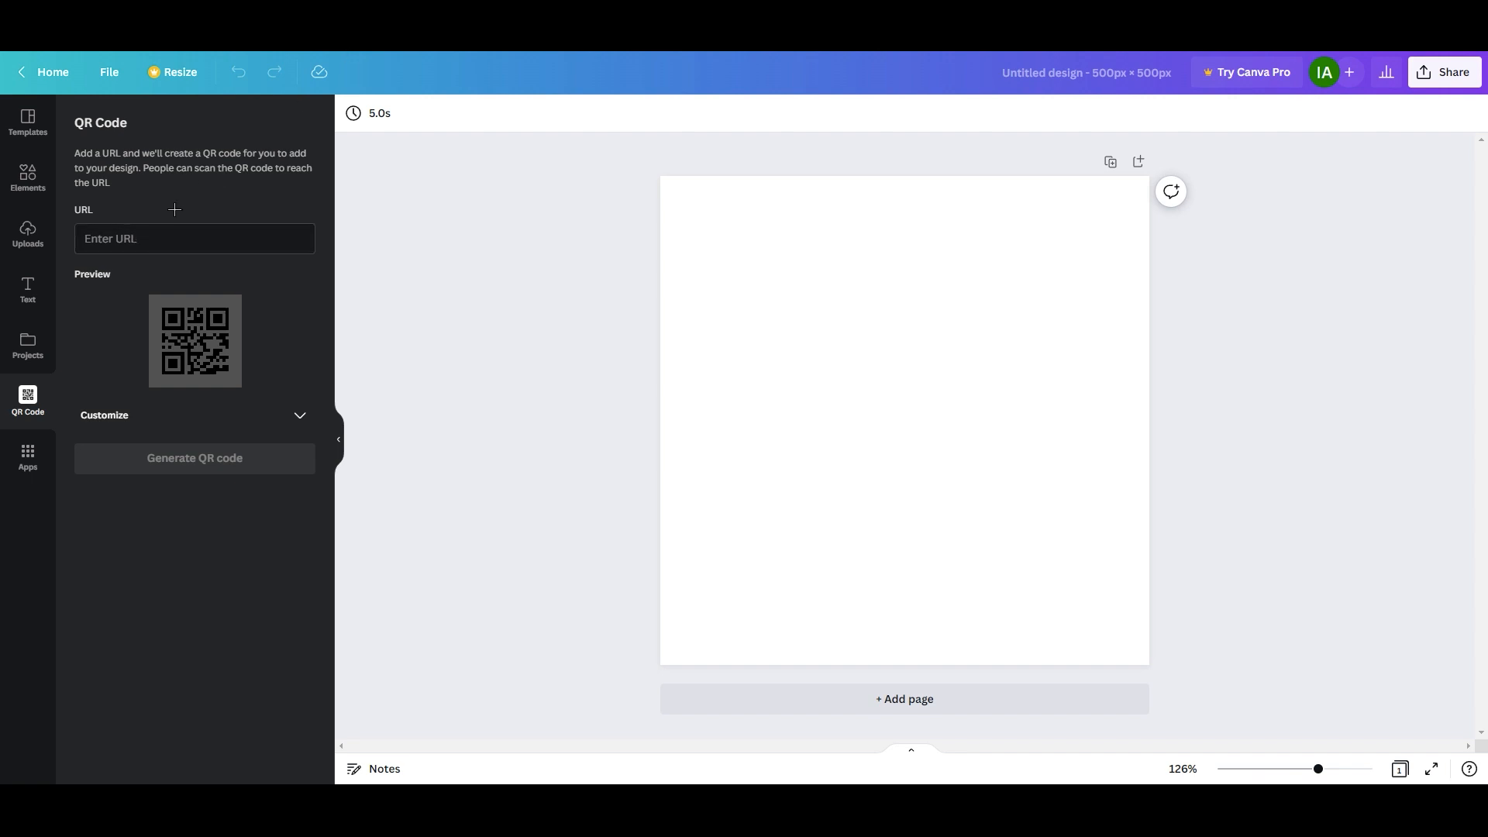
pyautogui.hotkey('ctrl', 't')
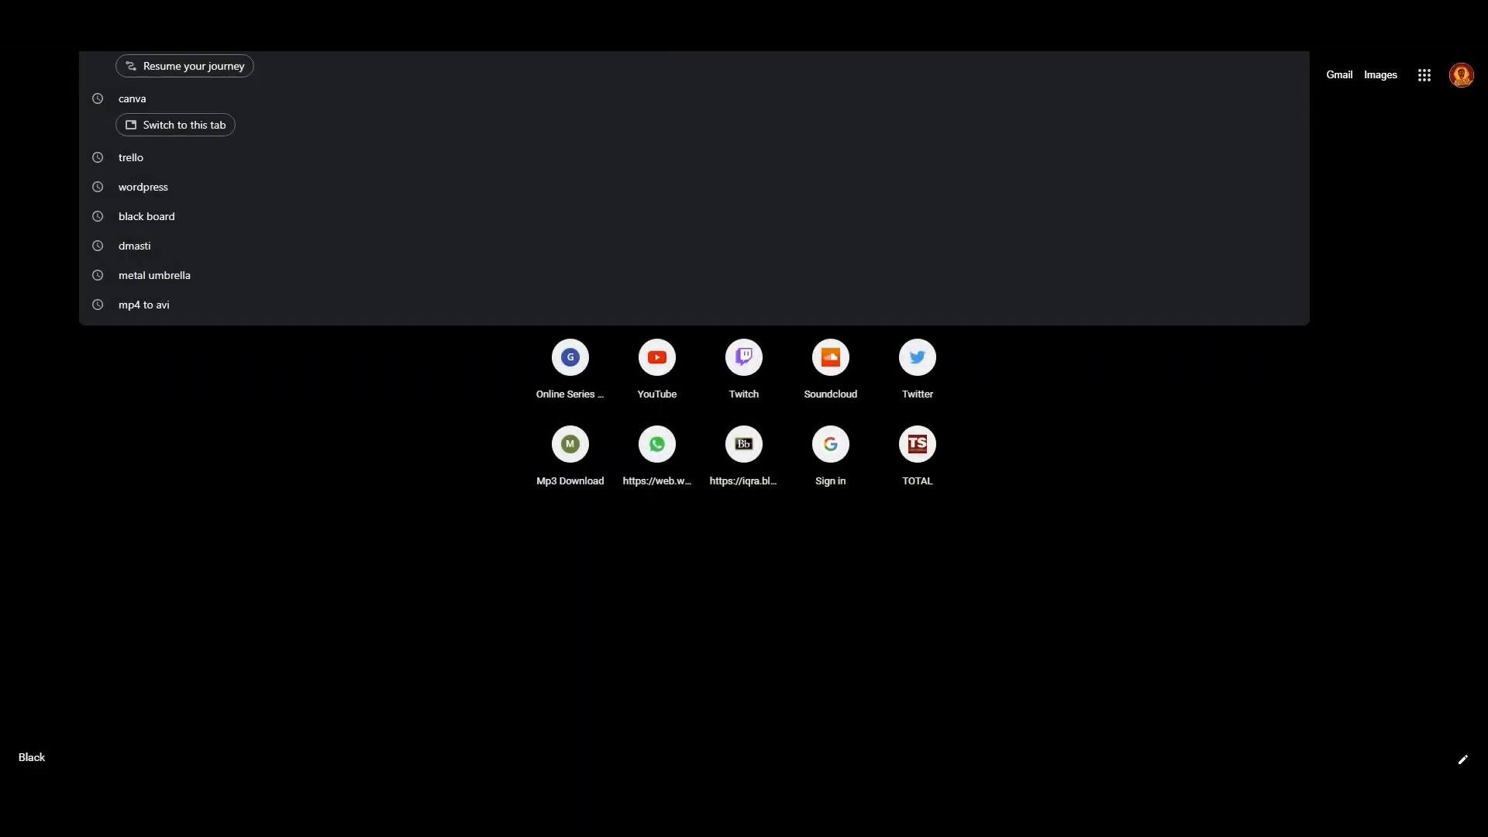
pyautogui.write('youtube')
pyautogui.press('Return')
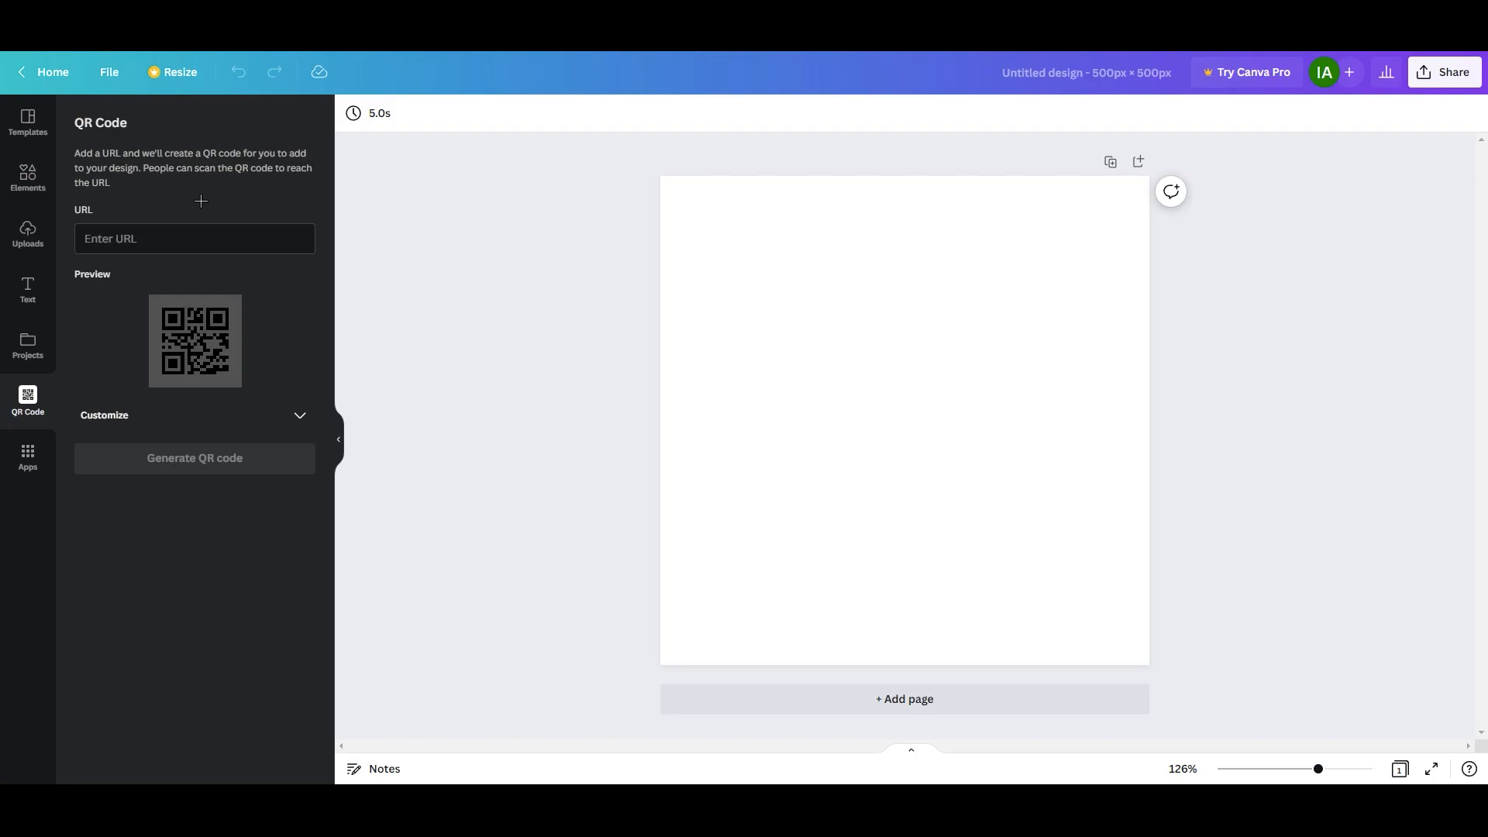
pyautogui.click(200, 239)
pyautogui.write('https://www.youtube.com/')
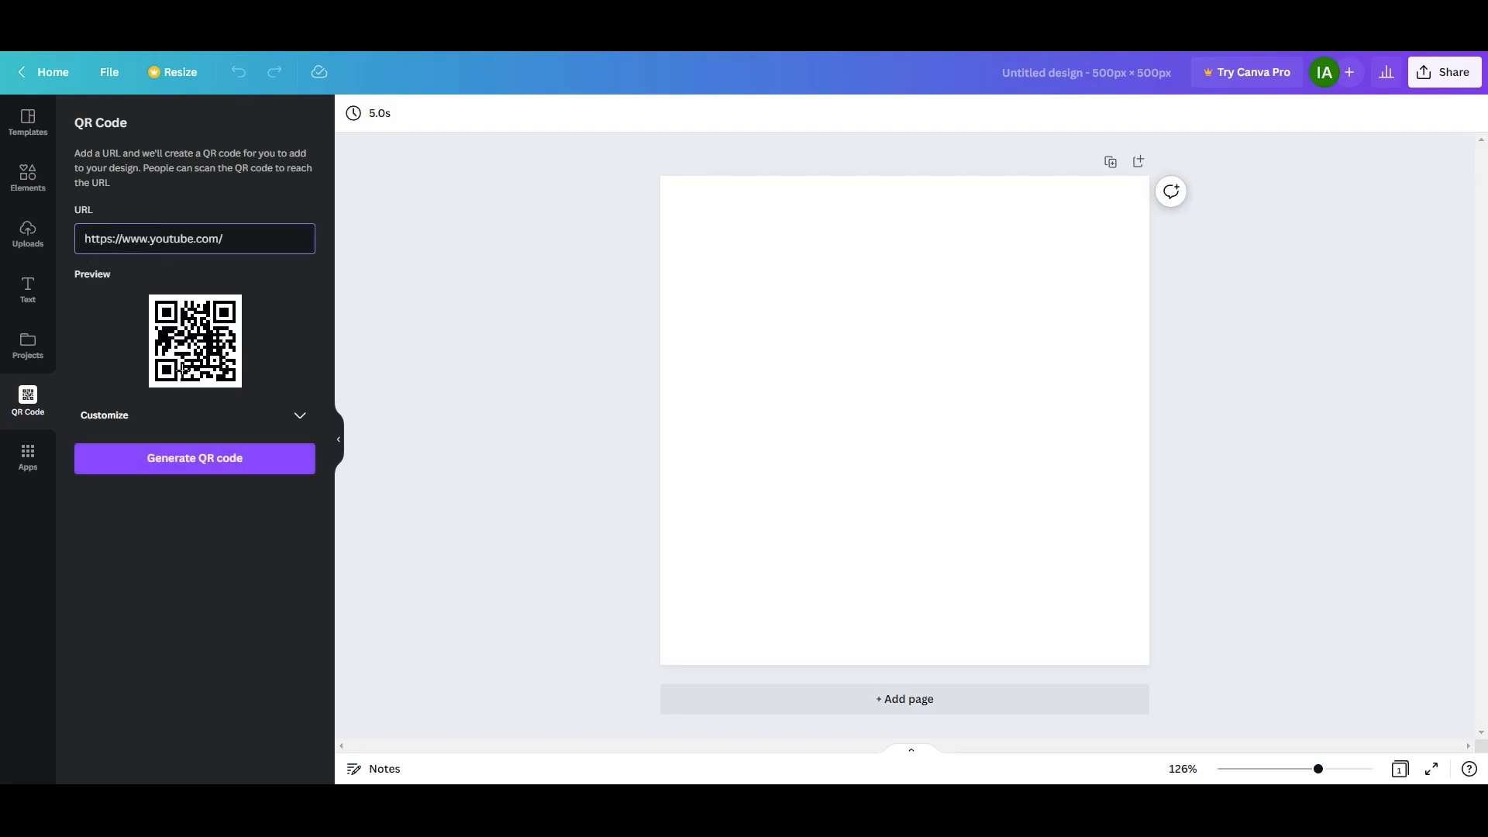
# Step: Try other background and foreground colours in the QR code's customization options, then restore the white background and black foreground
pyautogui.click(219, 422)
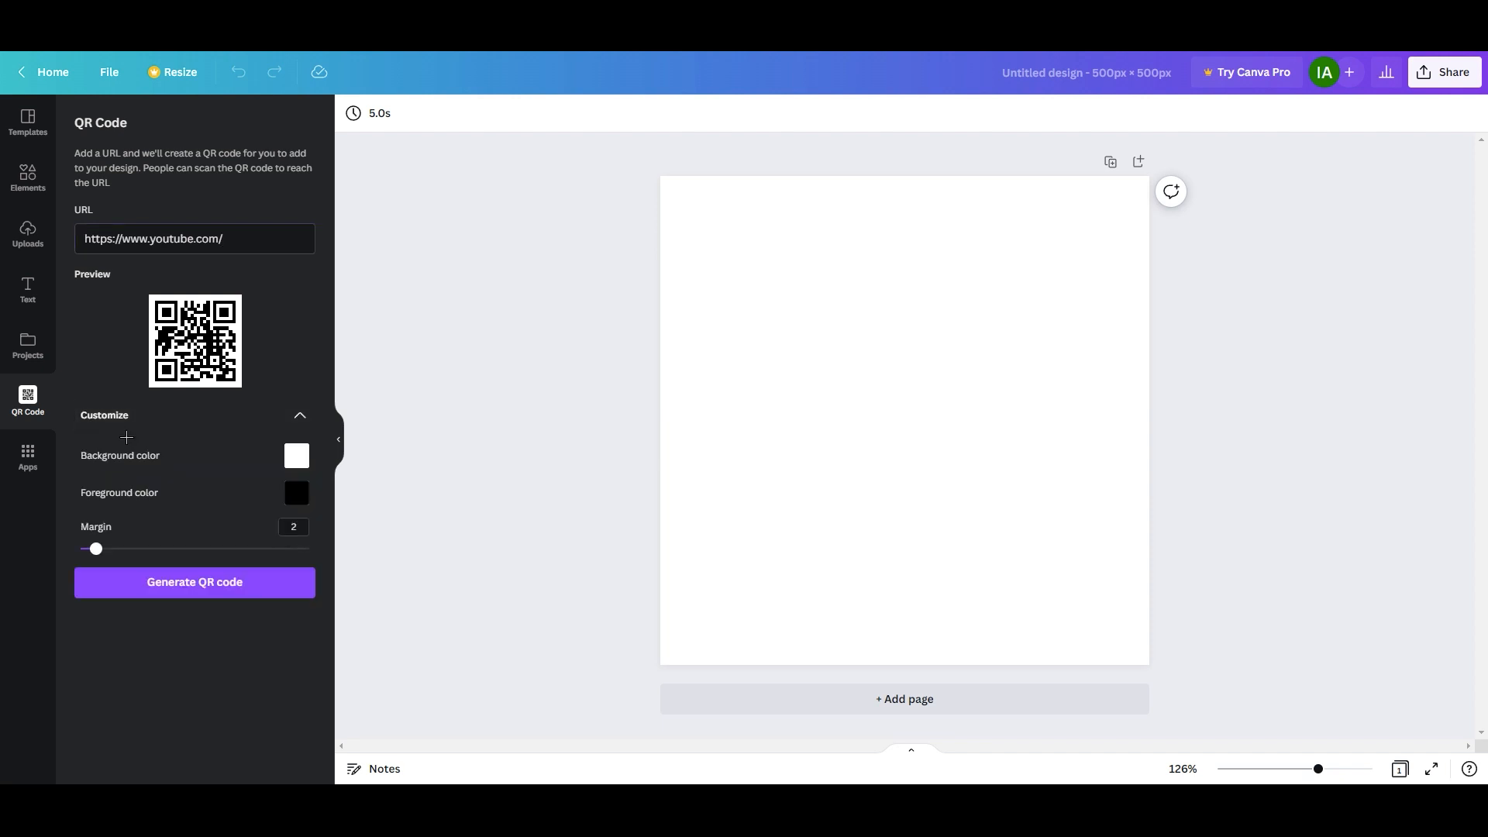
pyautogui.click(296, 456)
pyautogui.moveTo(500, 497); pyautogui.dragTo(230, 582)
pyautogui.click(215, 489)
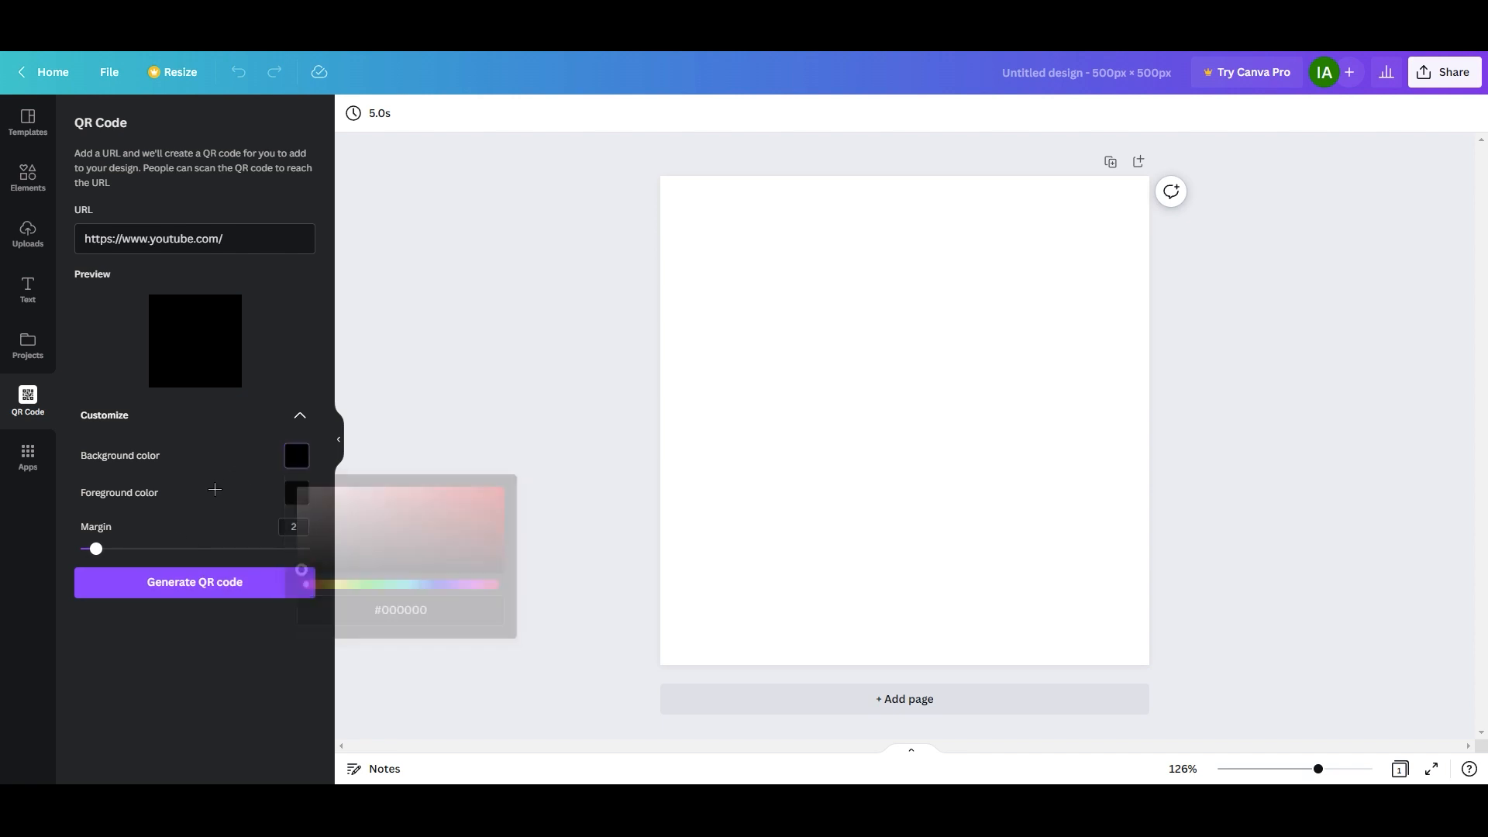
pyautogui.click(296, 493)
pyautogui.moveTo(353, 526); pyautogui.dragTo(279, 615)
pyautogui.click(296, 459)
pyautogui.moveTo(312, 504); pyautogui.dragTo(210, 440)
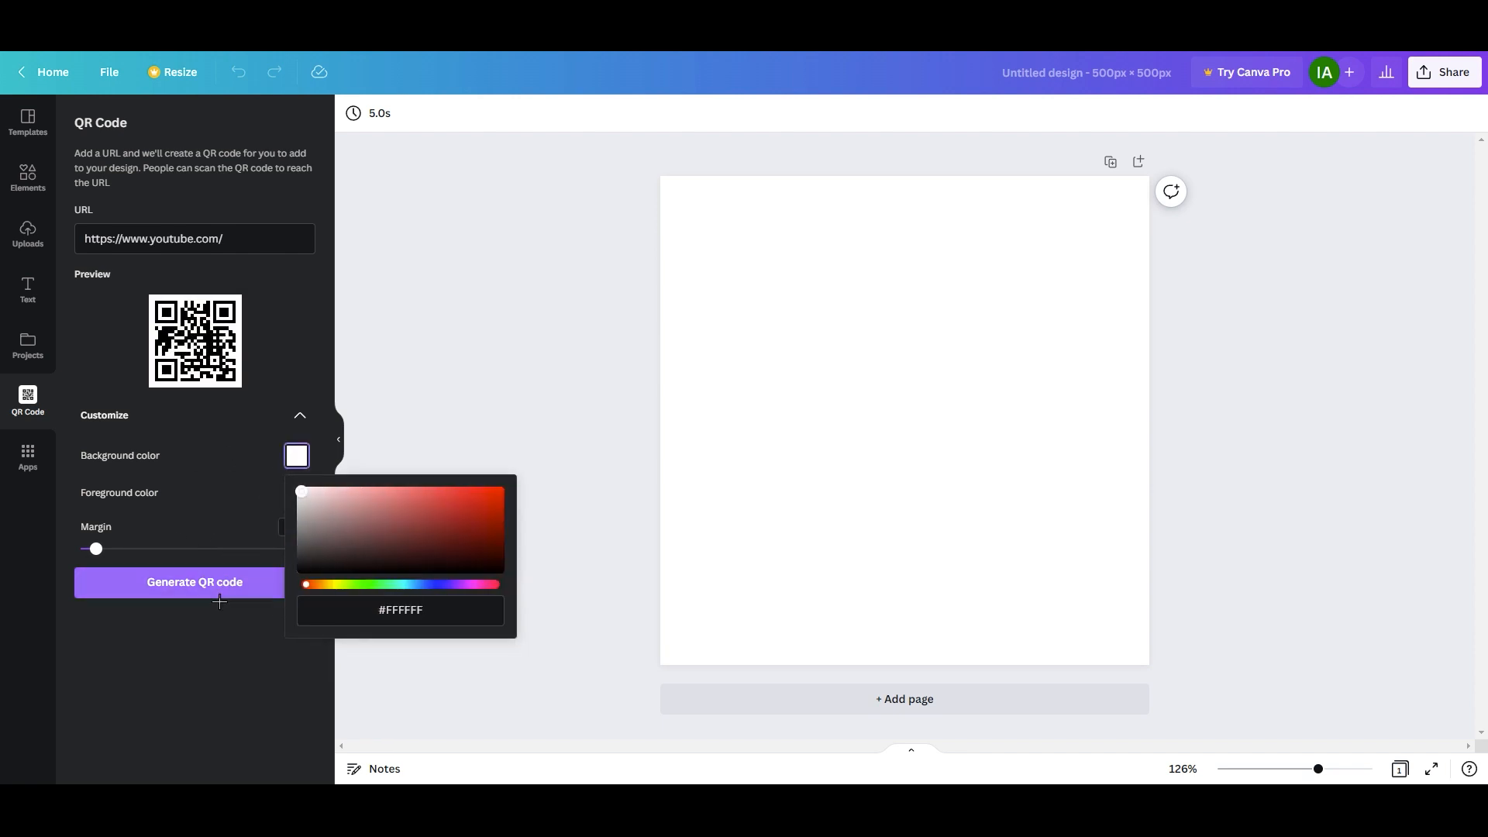
pyautogui.click(219, 602)
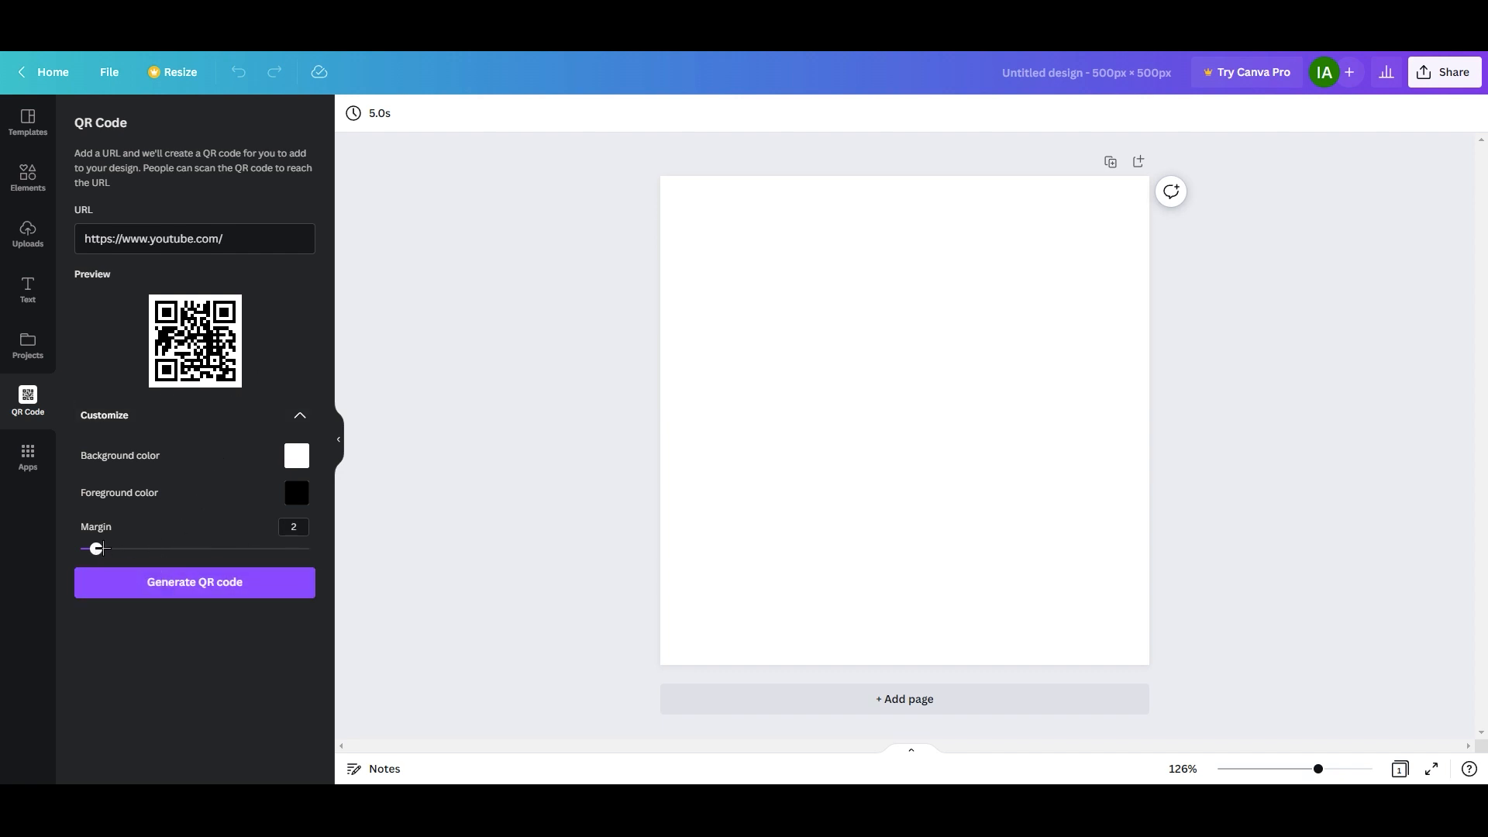
# Step: Generate the QR code on the page with its margin at 2
pyautogui.moveTo(99, 549)
pyautogui.mouseDown()
pyautogui.moveTo(80, 550)
pyautogui.moveTo(96, 550)
pyautogui.mouseUp()
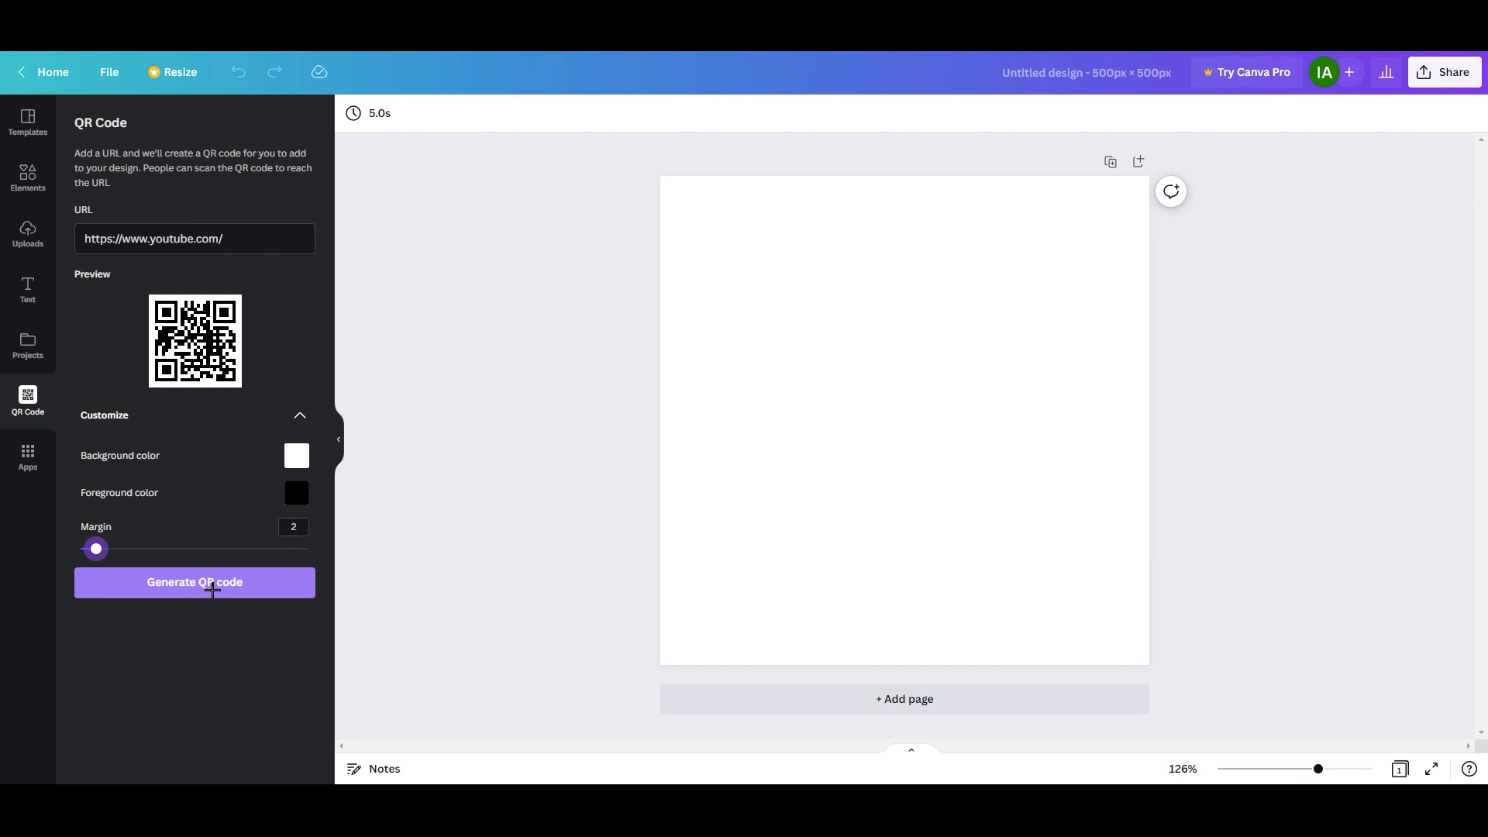
pyautogui.click(211, 589)
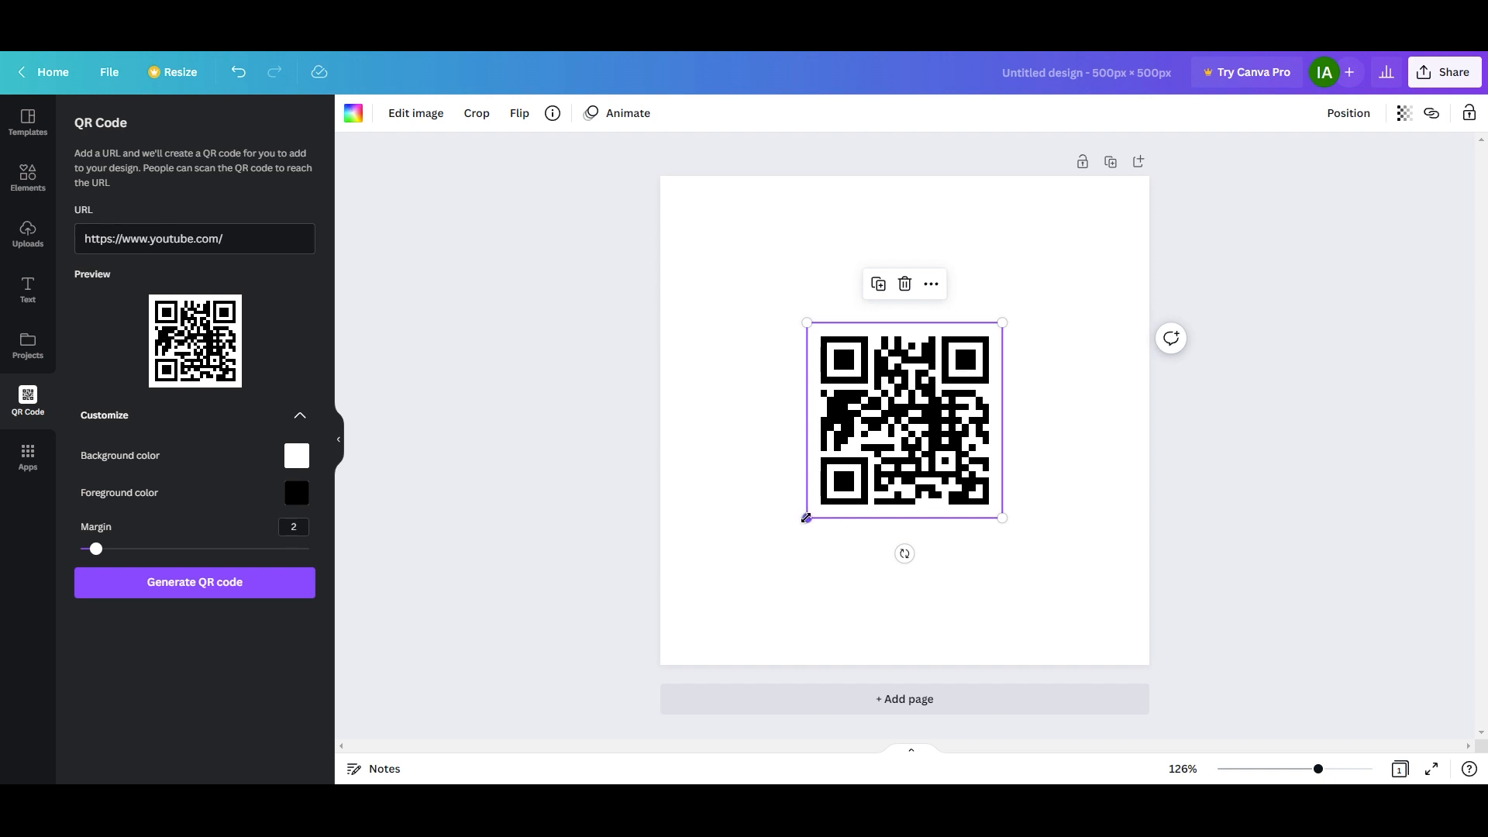
# Step: Try enlarging the QR code from two of its corners and undo both resizes
pyautogui.moveTo(807, 518); pyautogui.dragTo(742, 583)
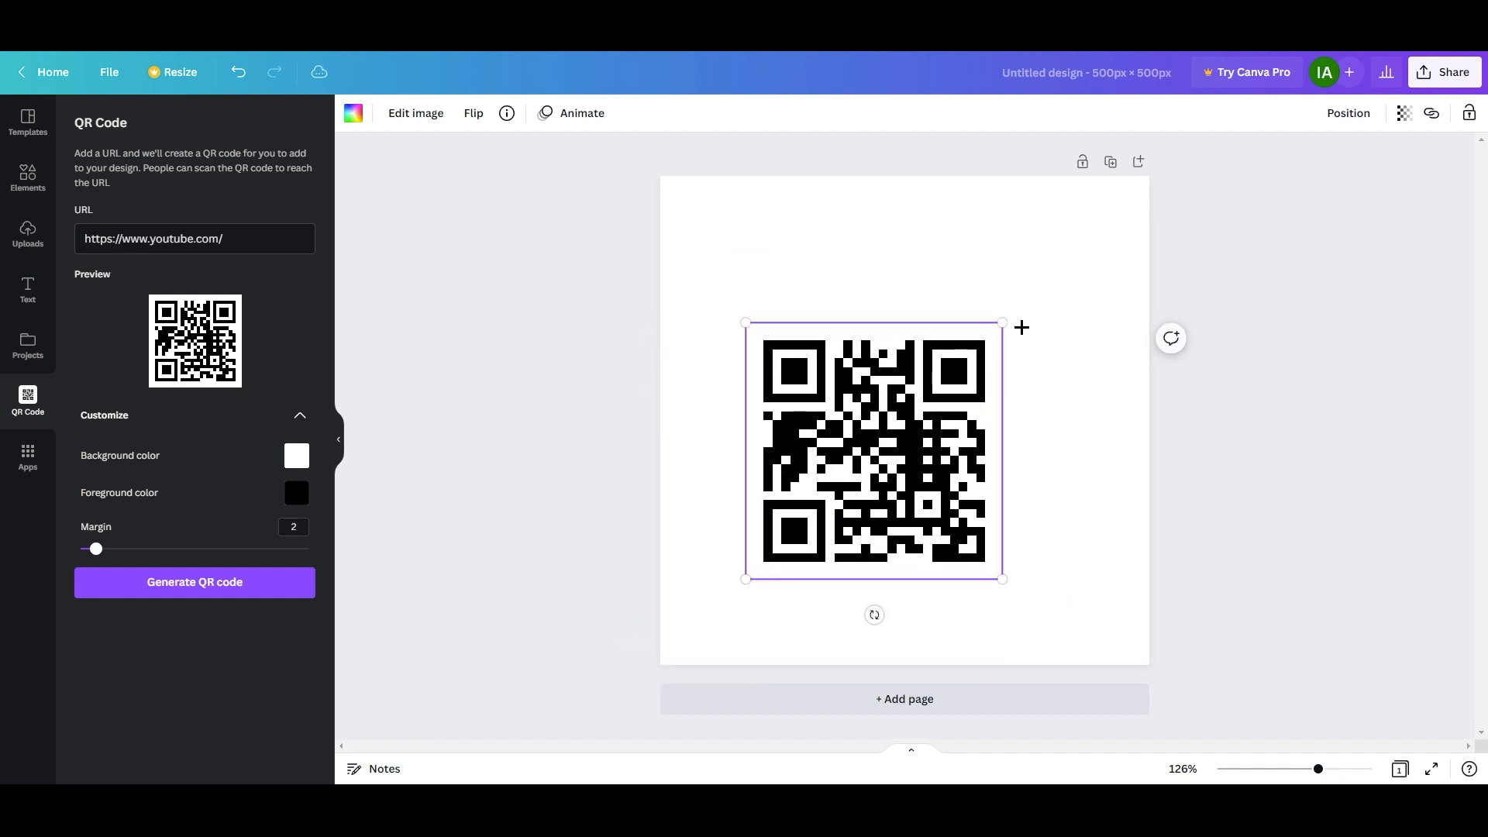
pyautogui.moveTo(1004, 321); pyautogui.dragTo(1056, 281)
pyautogui.hotkey('ctrl', 'z')
pyautogui.hotkey('ctrl', 'z')
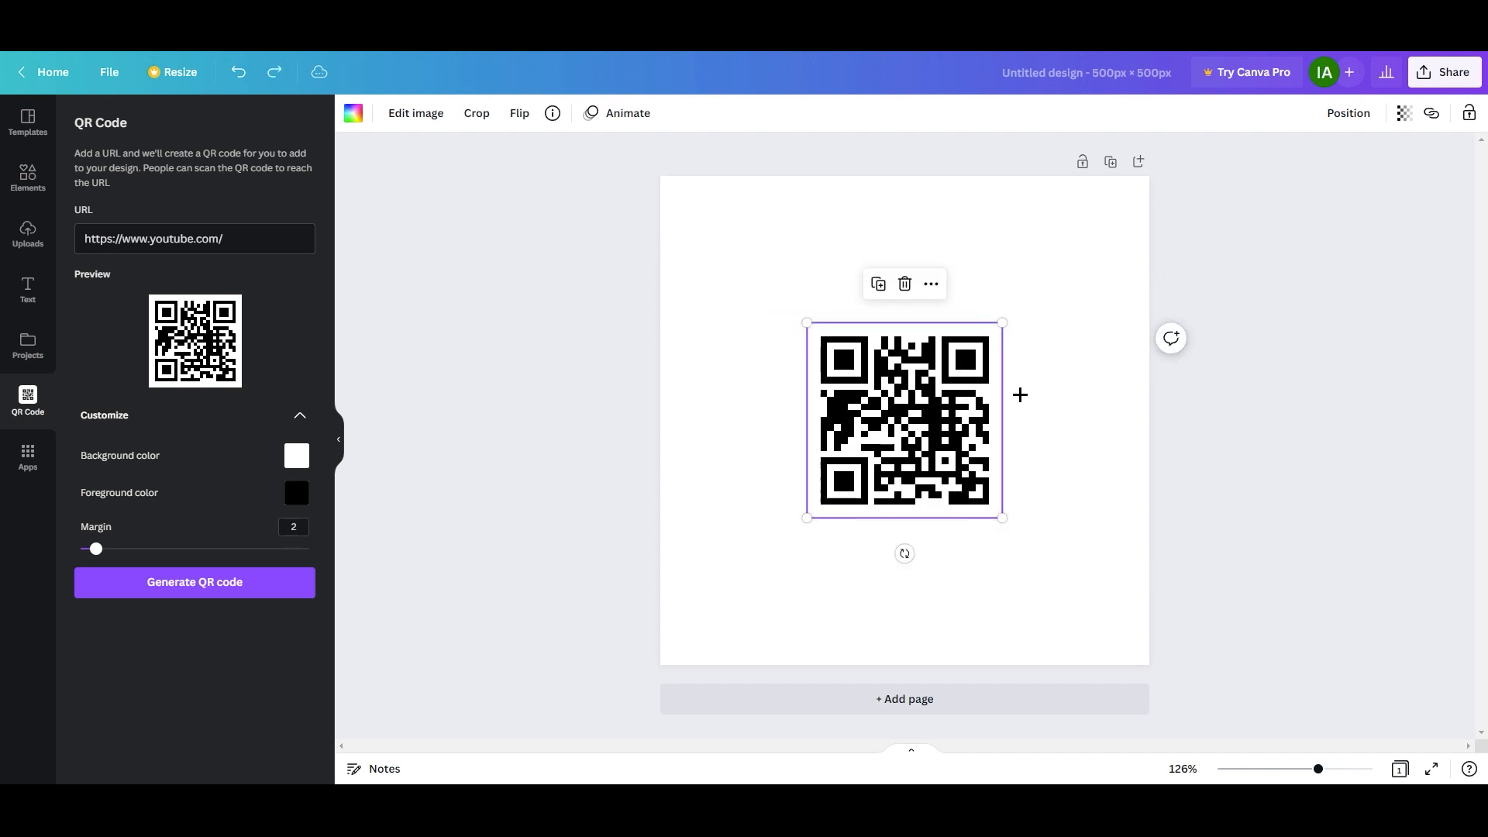
# Step: Enlarge the QR code evenly from its centre until it almost fills the page, leaving a narrow border all round
pyautogui.press('alt')
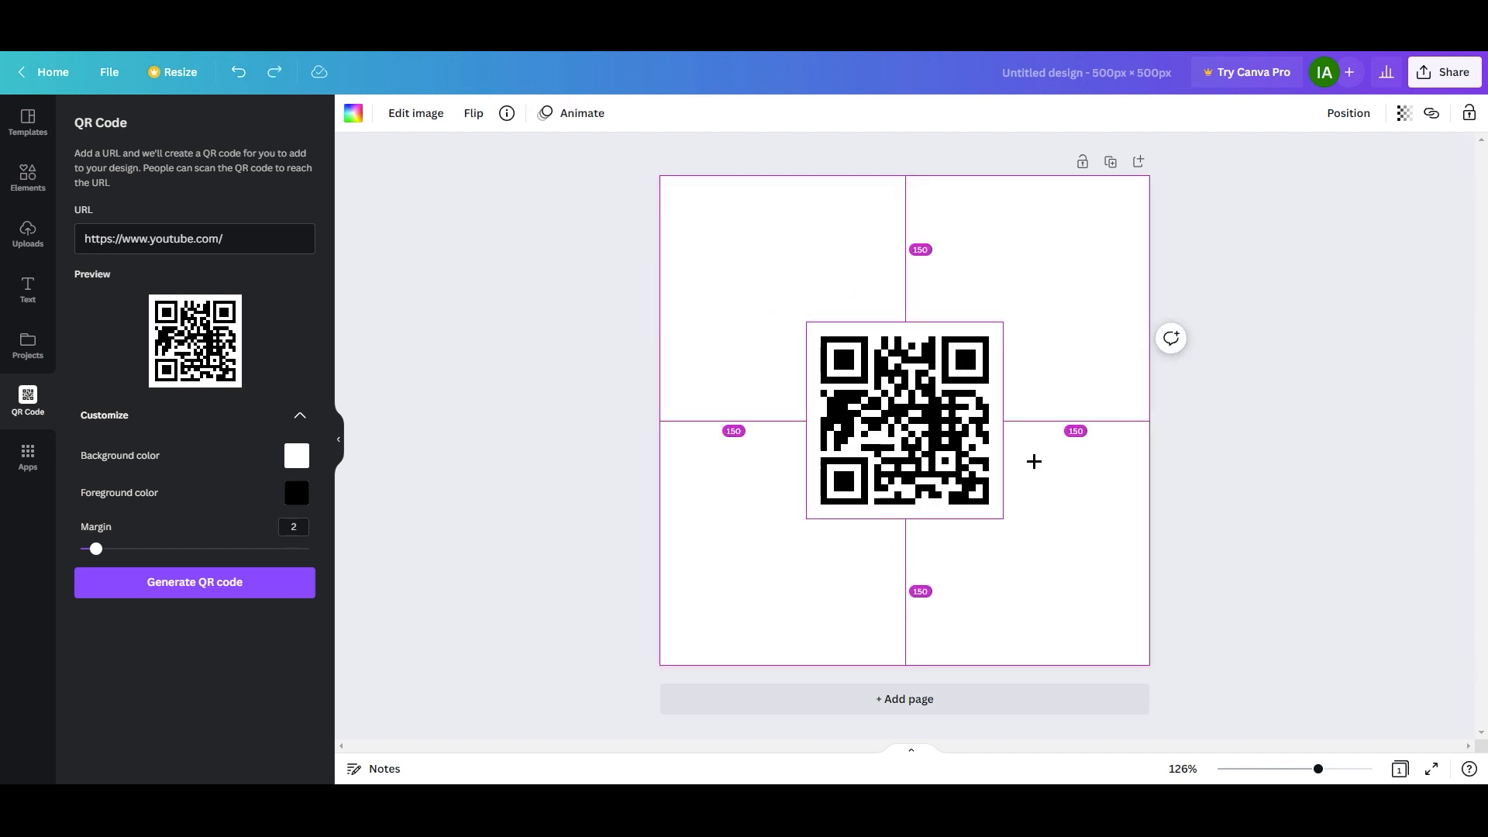
pyautogui.moveTo(1002, 517); pyautogui.dragTo(1159, 625)
pyautogui.click(1198, 405)
# Step: Set the page background behind the QR code to the light gray default colour
pyautogui.click(1136, 338)
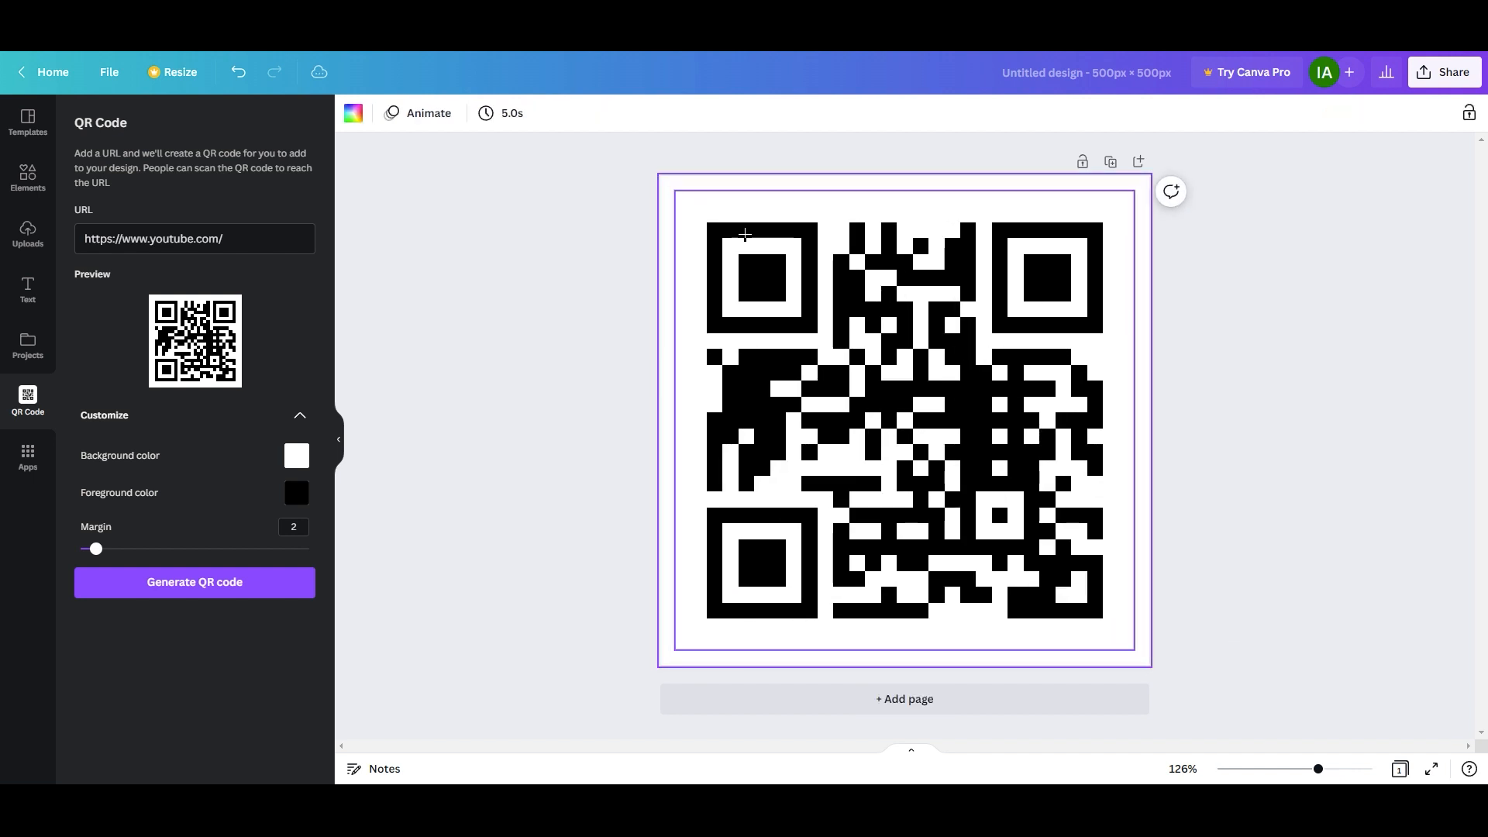
pyautogui.click(354, 113)
pyautogui.click(257, 339)
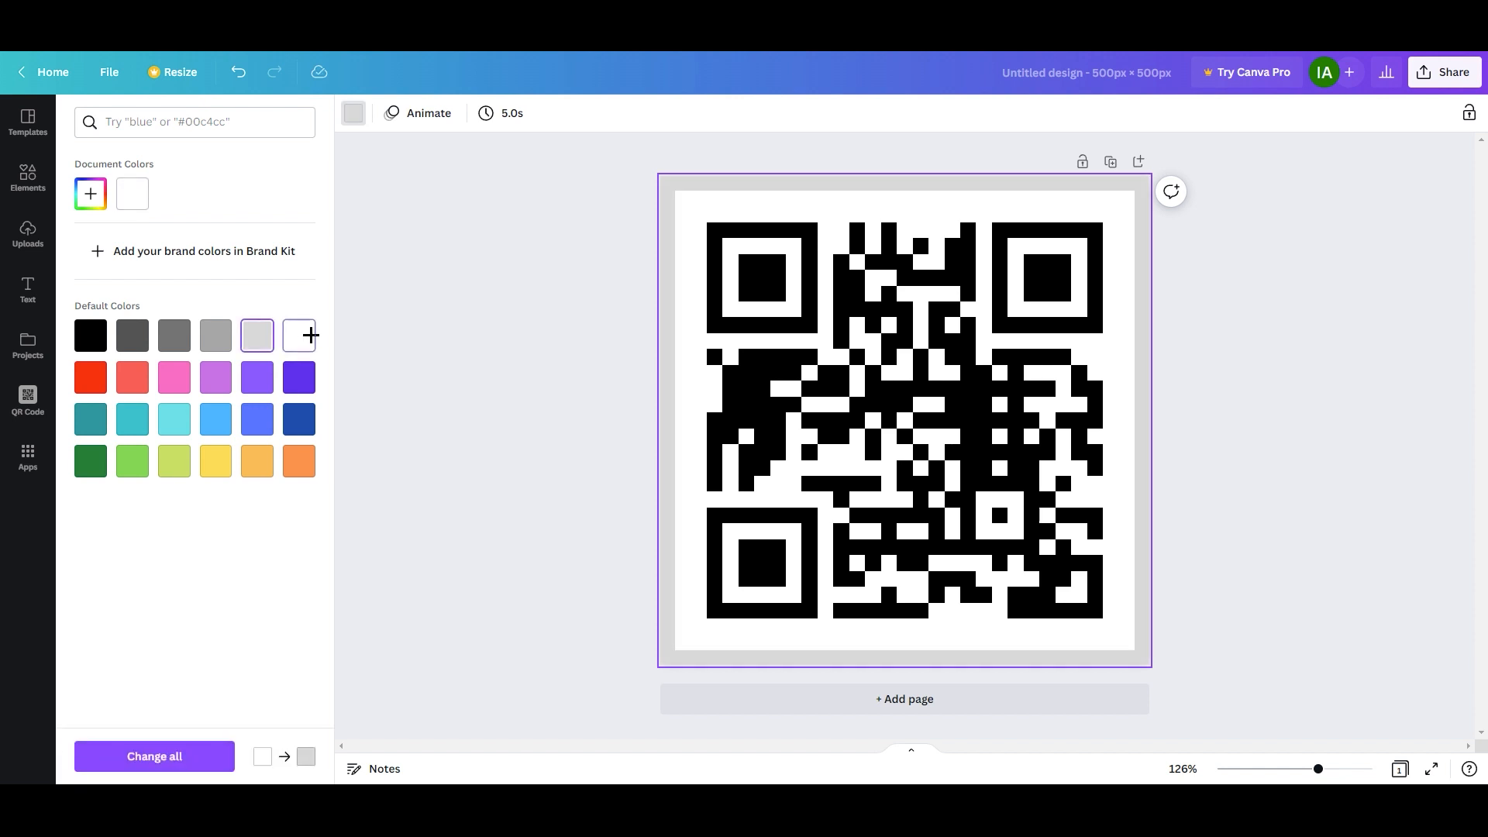
pyautogui.click(307, 333)
pyautogui.click(257, 339)
pyautogui.click(613, 334)
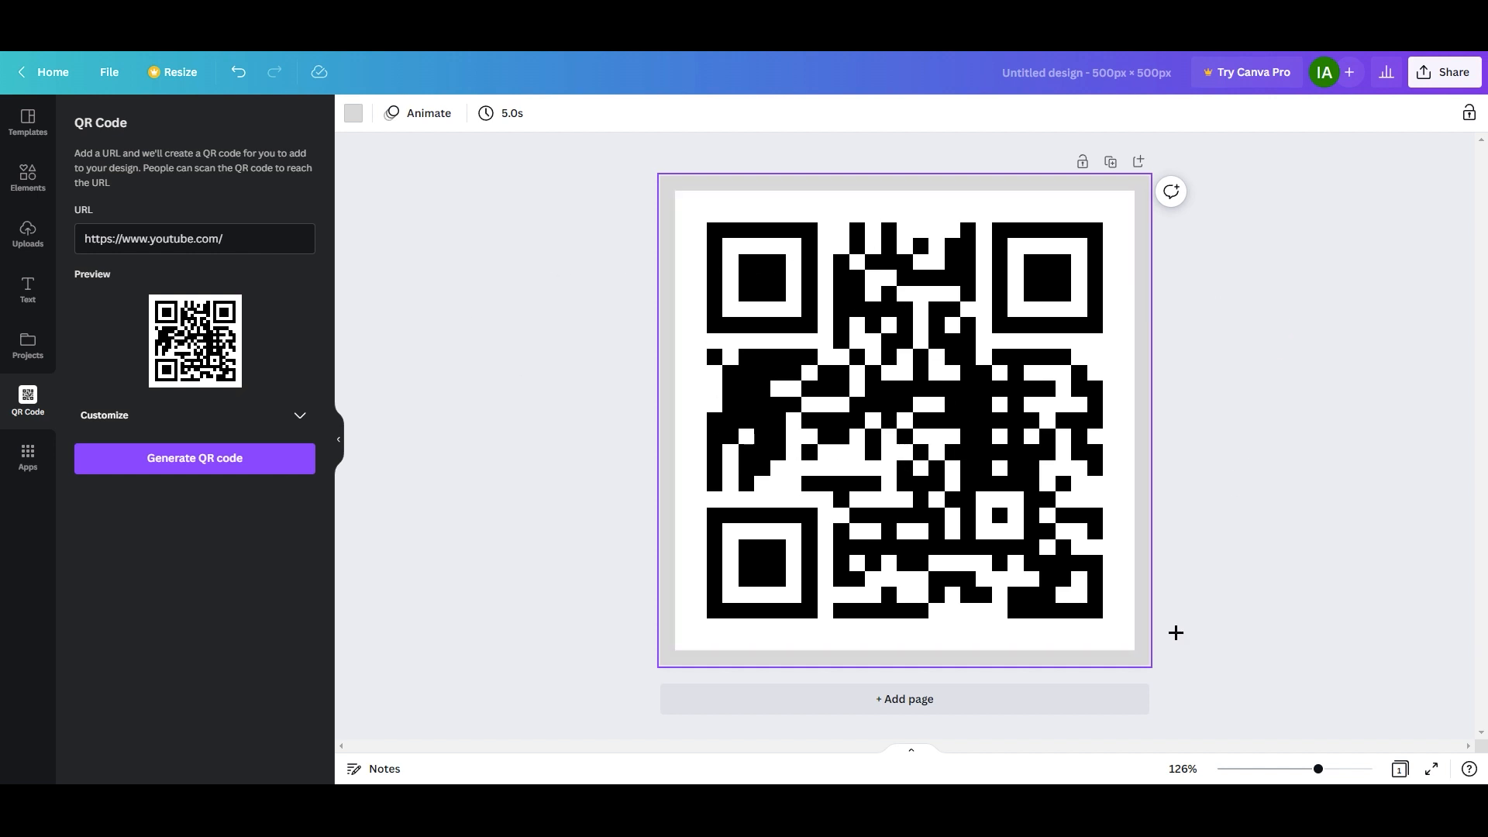
pyautogui.click(1241, 402)
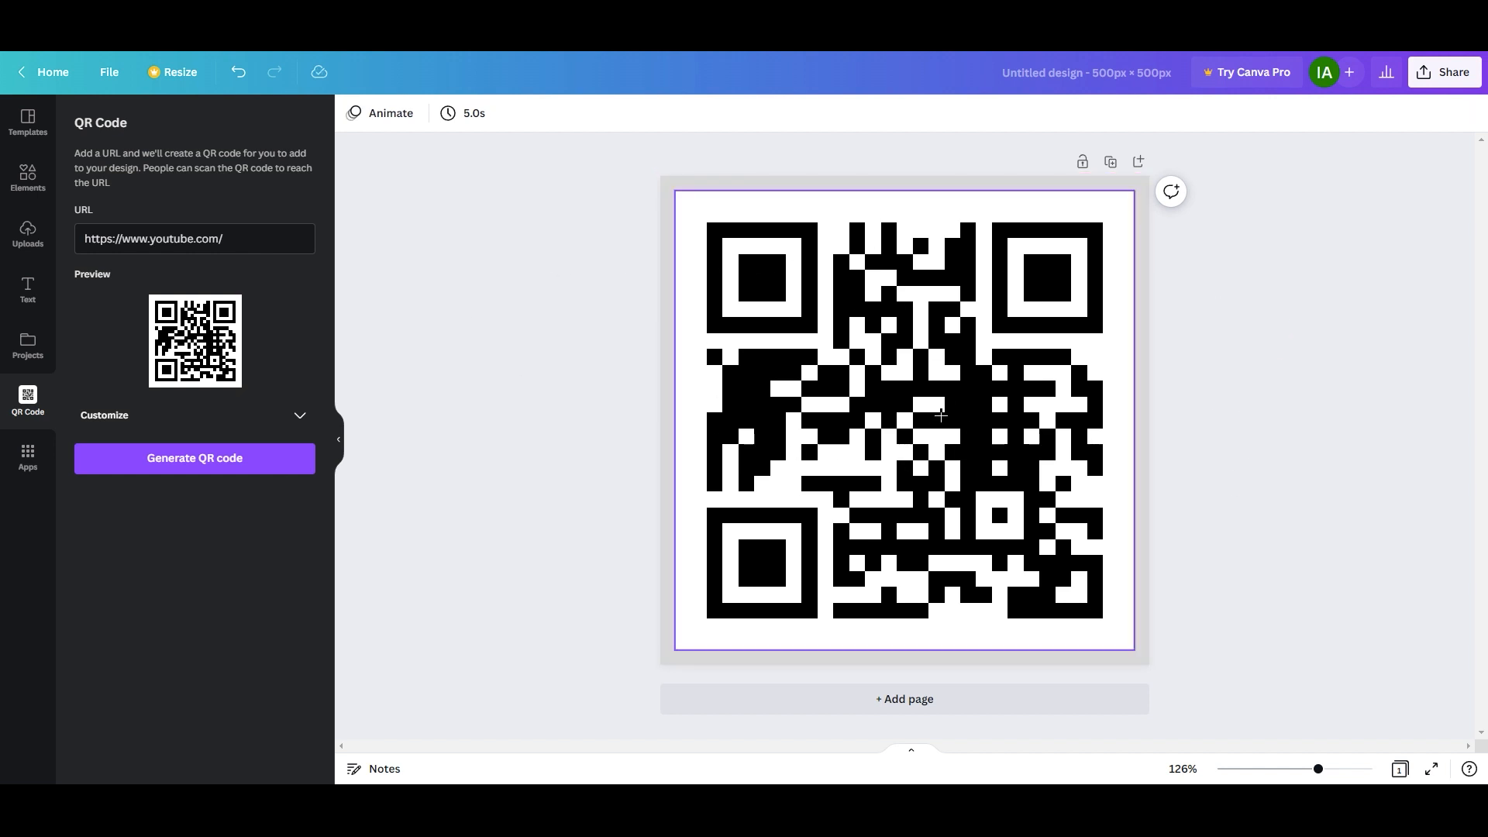
# Step: Download the design as a PNG file and save it under the name QR Code YT
pyautogui.click(1432, 76)
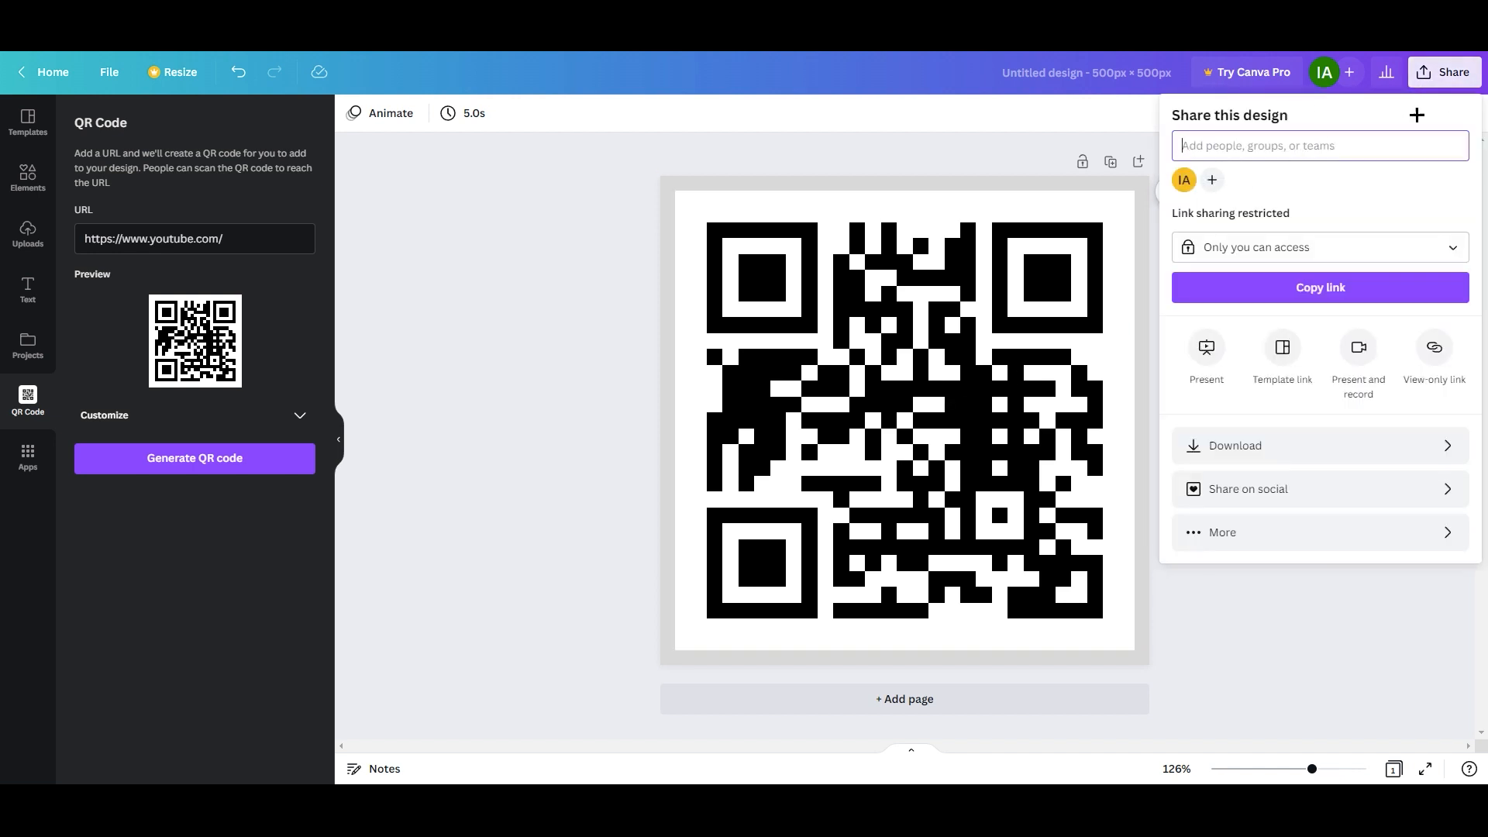
pyautogui.click(1229, 447)
pyautogui.click(1256, 166)
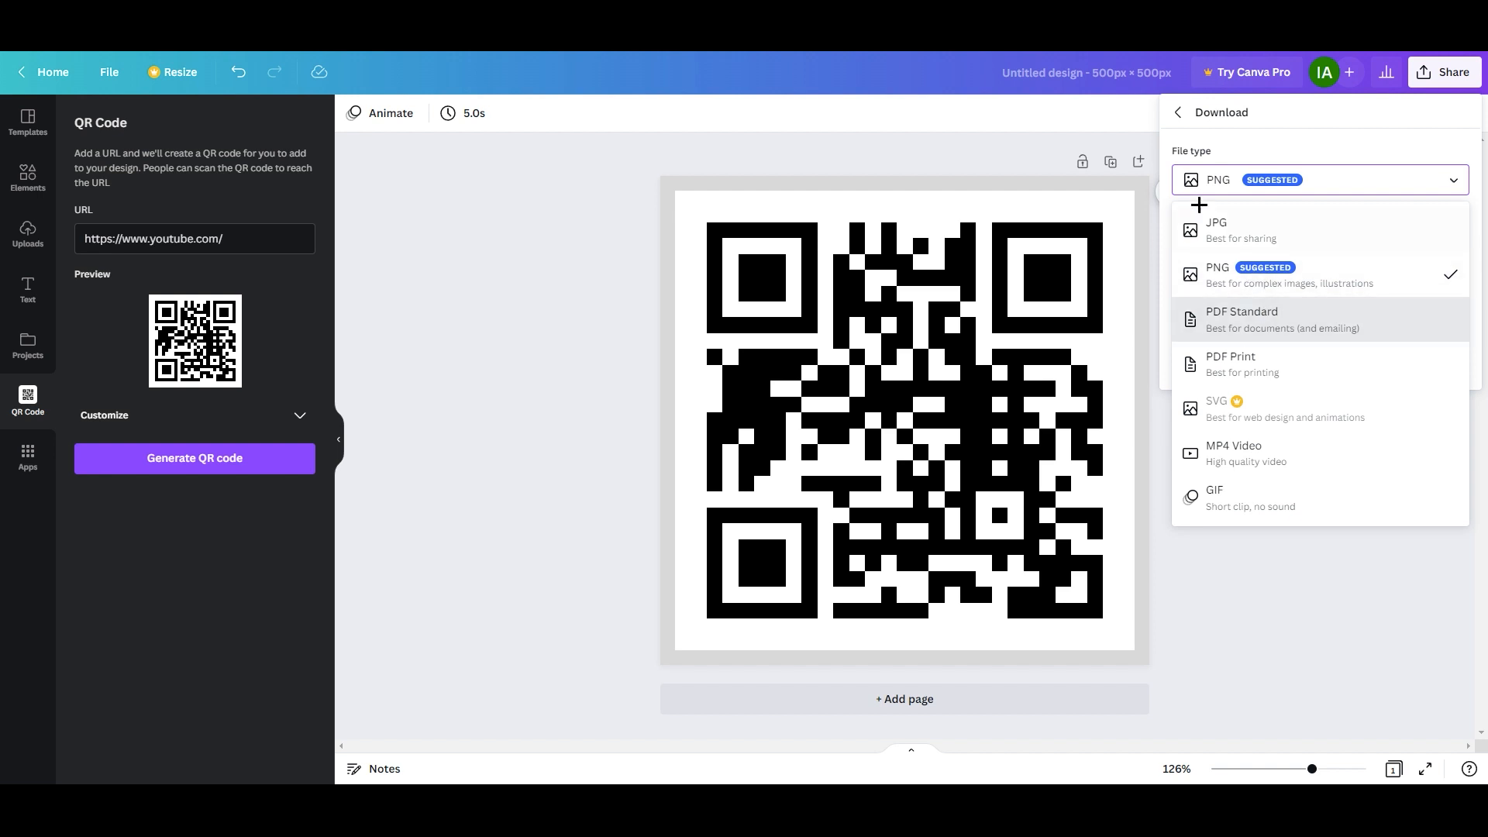
pyautogui.click(1240, 278)
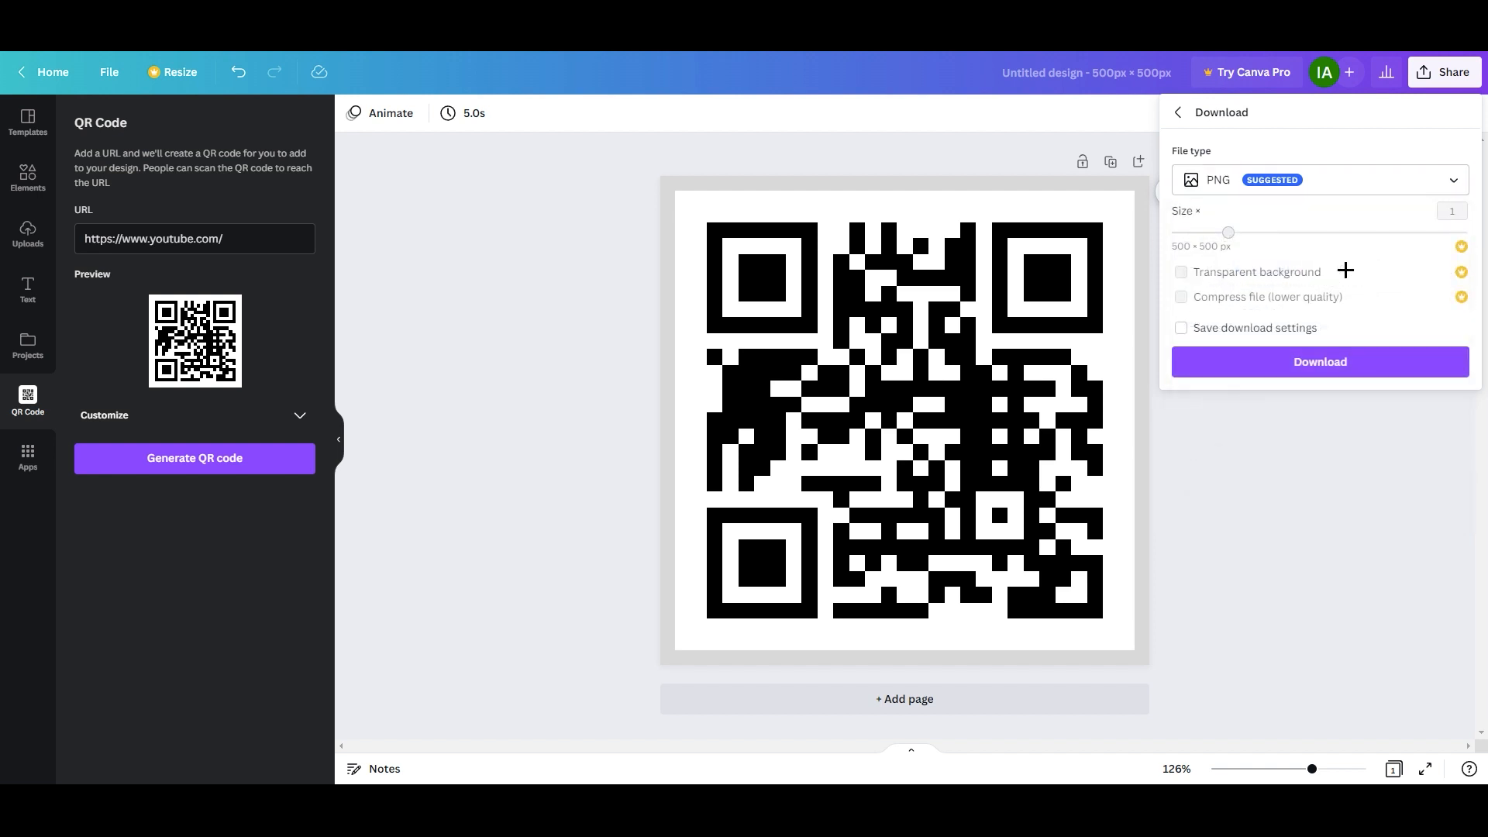
pyautogui.click(1283, 370)
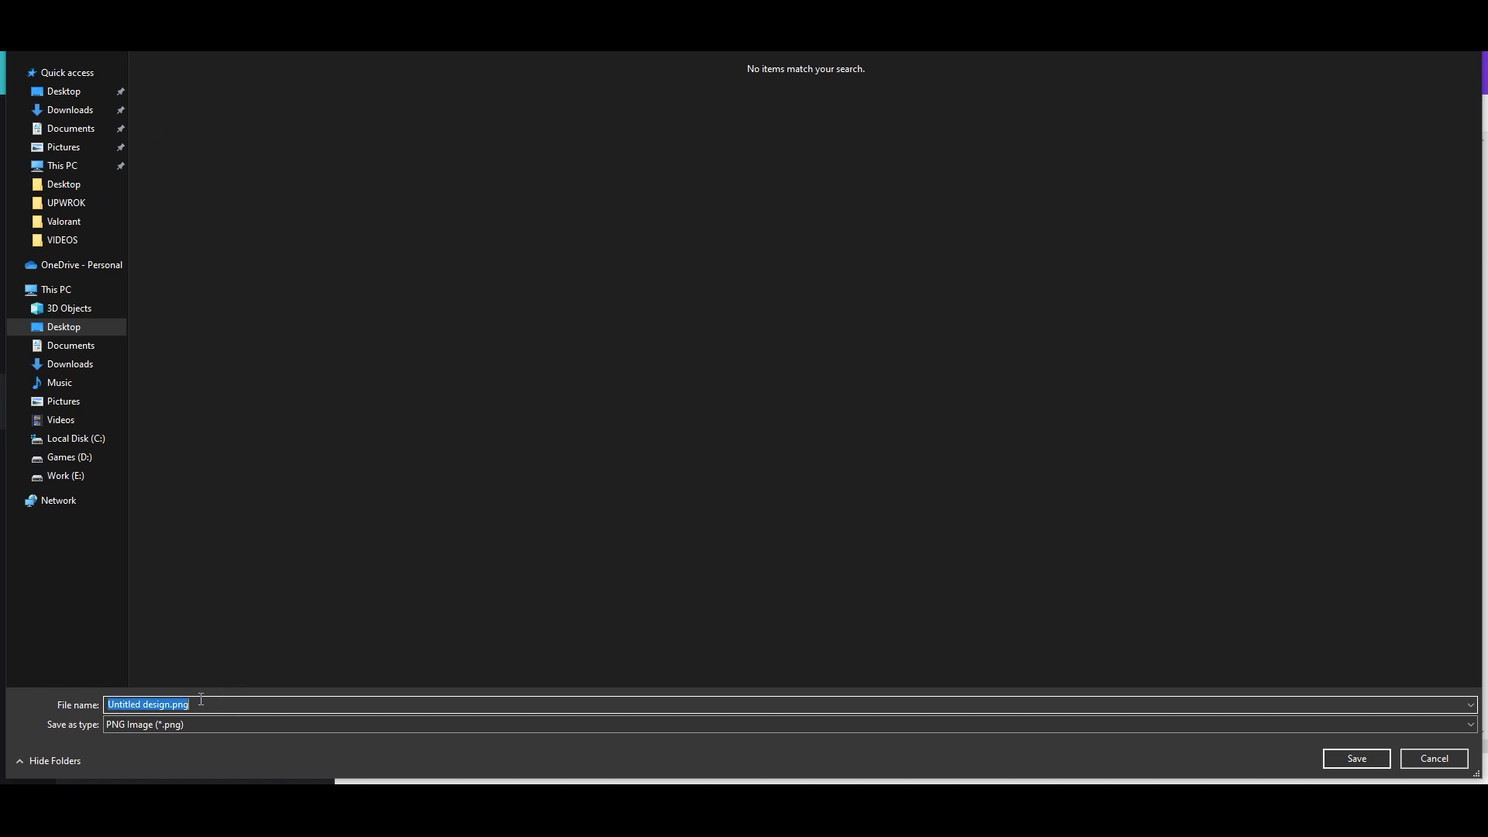
pyautogui.write('QR Code YT')
pyautogui.click(1335, 757)
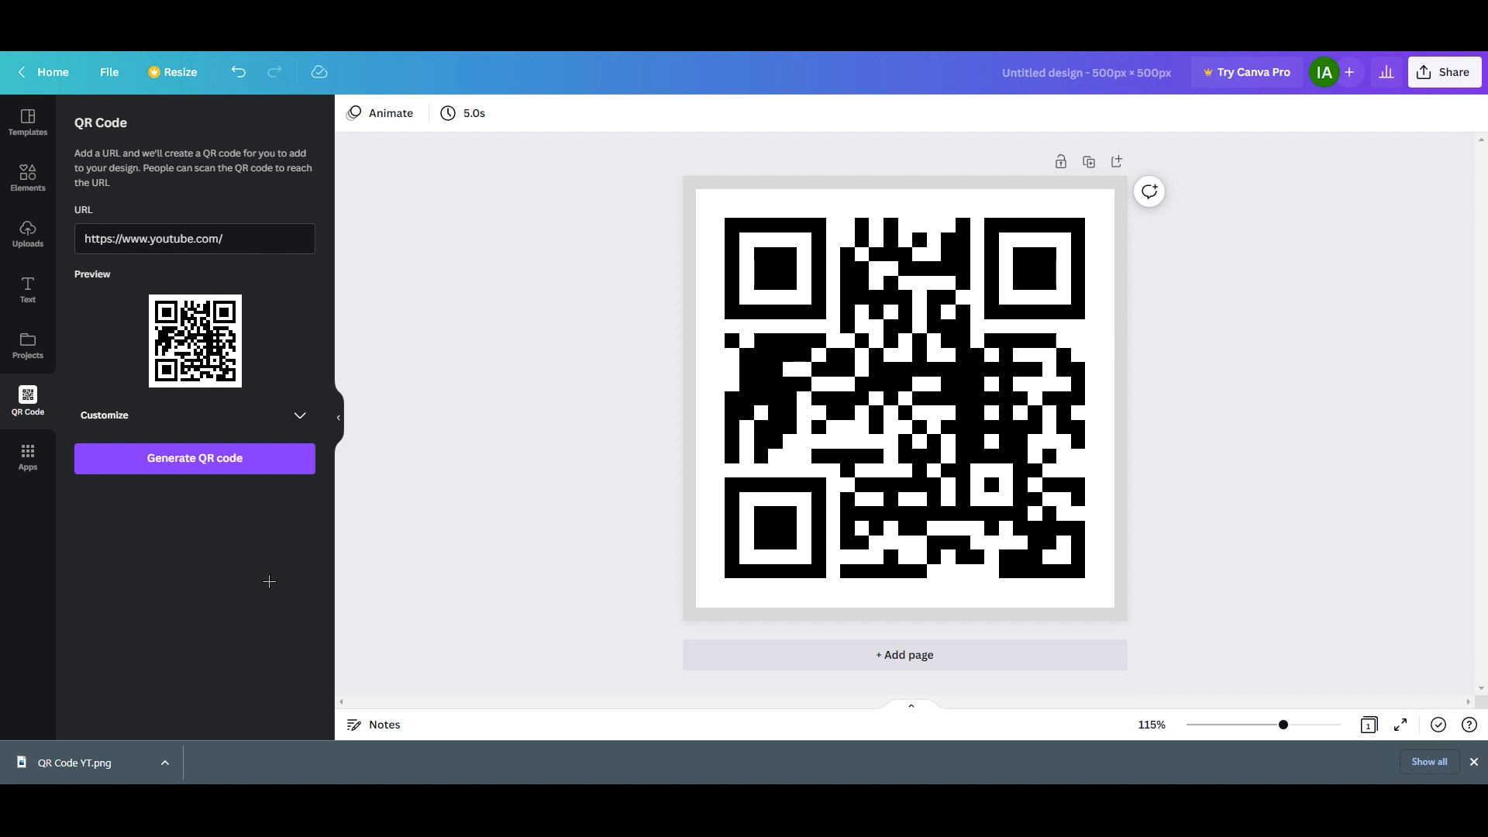
# Step: Return to the home page, search the templates for food poster and open the Korean Food 2023 poster template
pyautogui.click(39, 71)
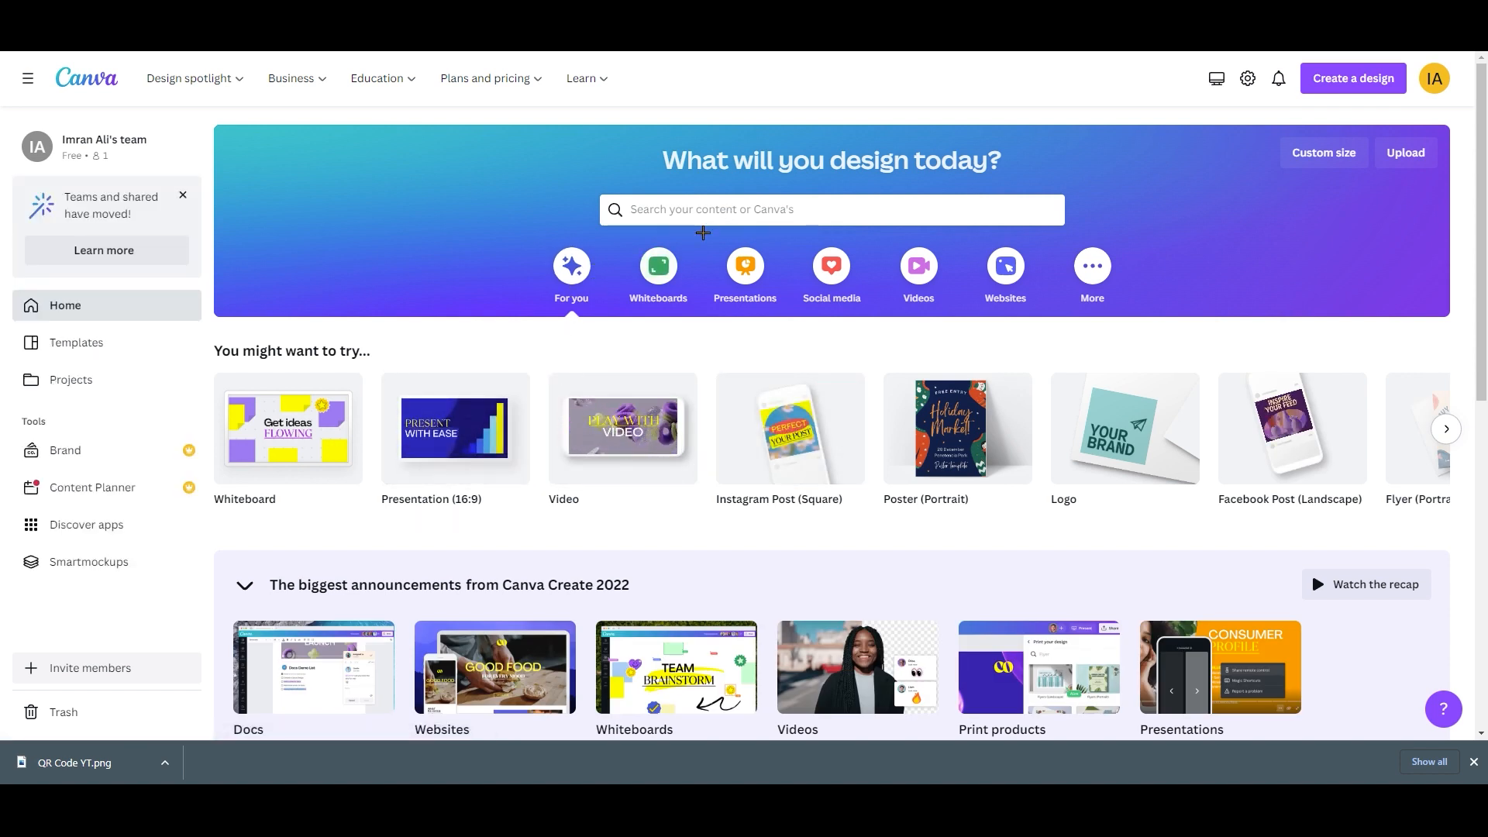
pyautogui.click(701, 211)
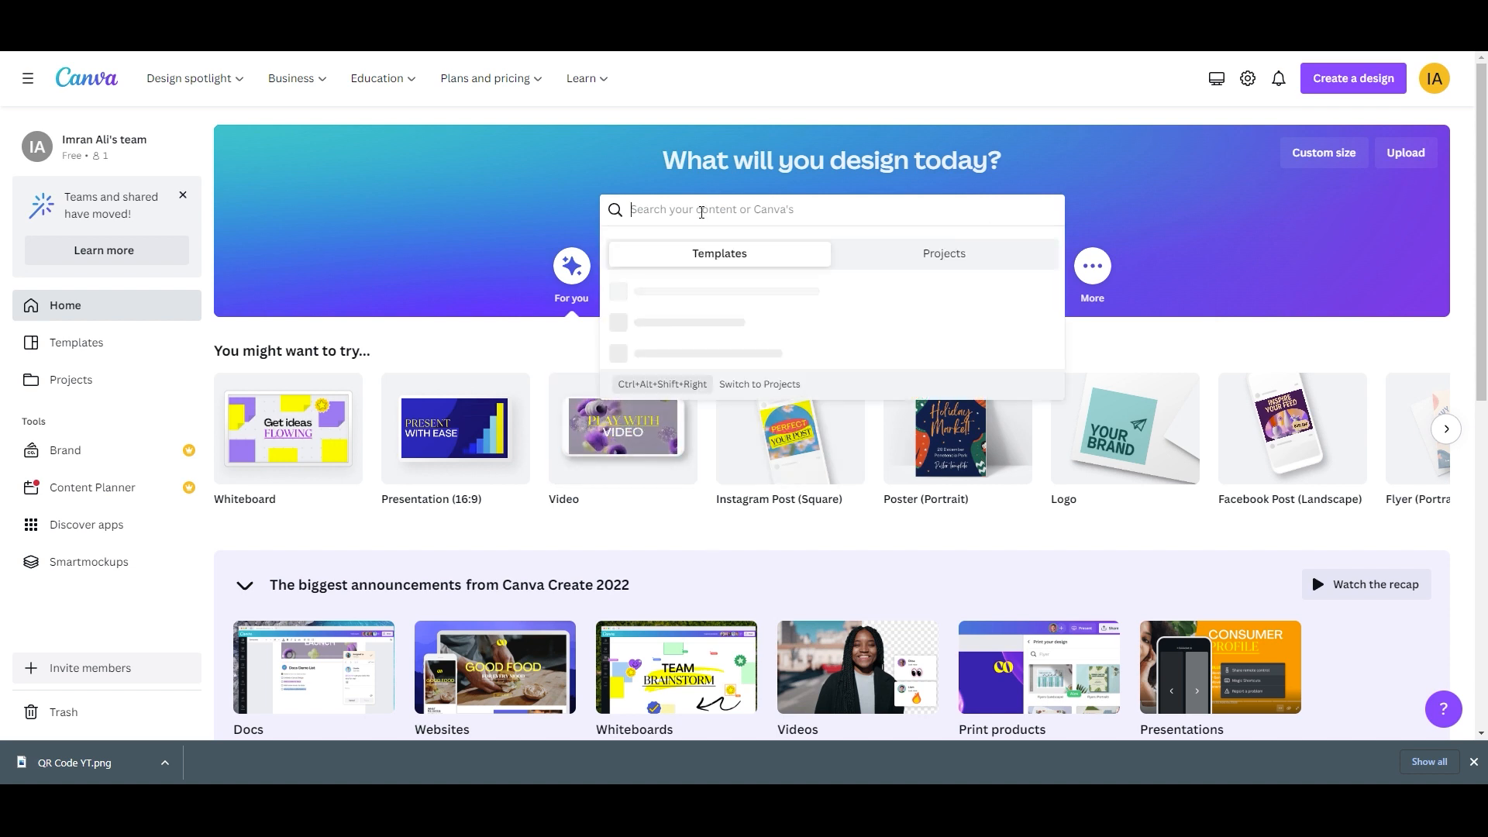
pyautogui.write('poster')
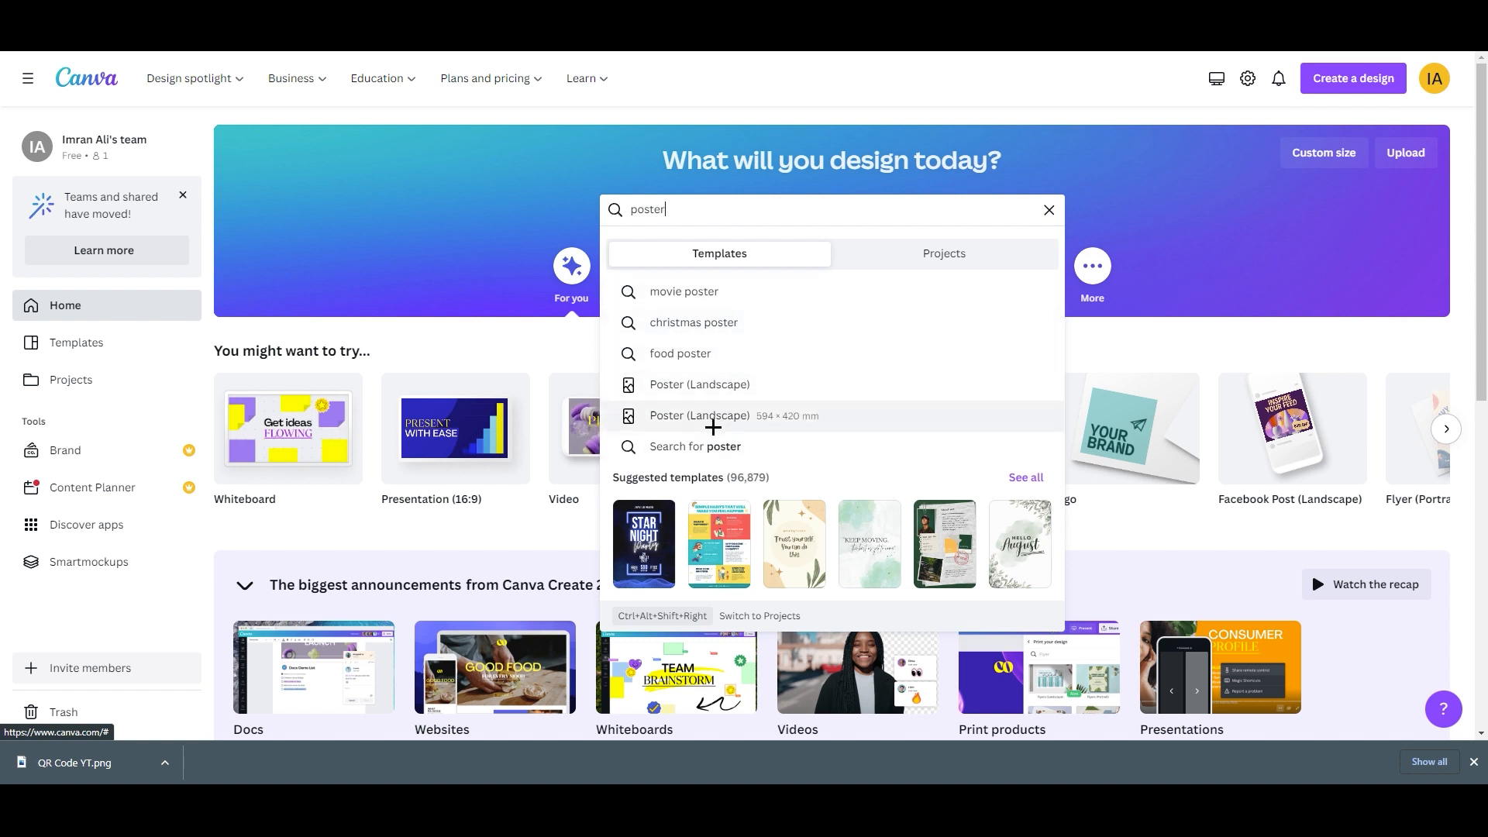
pyautogui.click(719, 384)
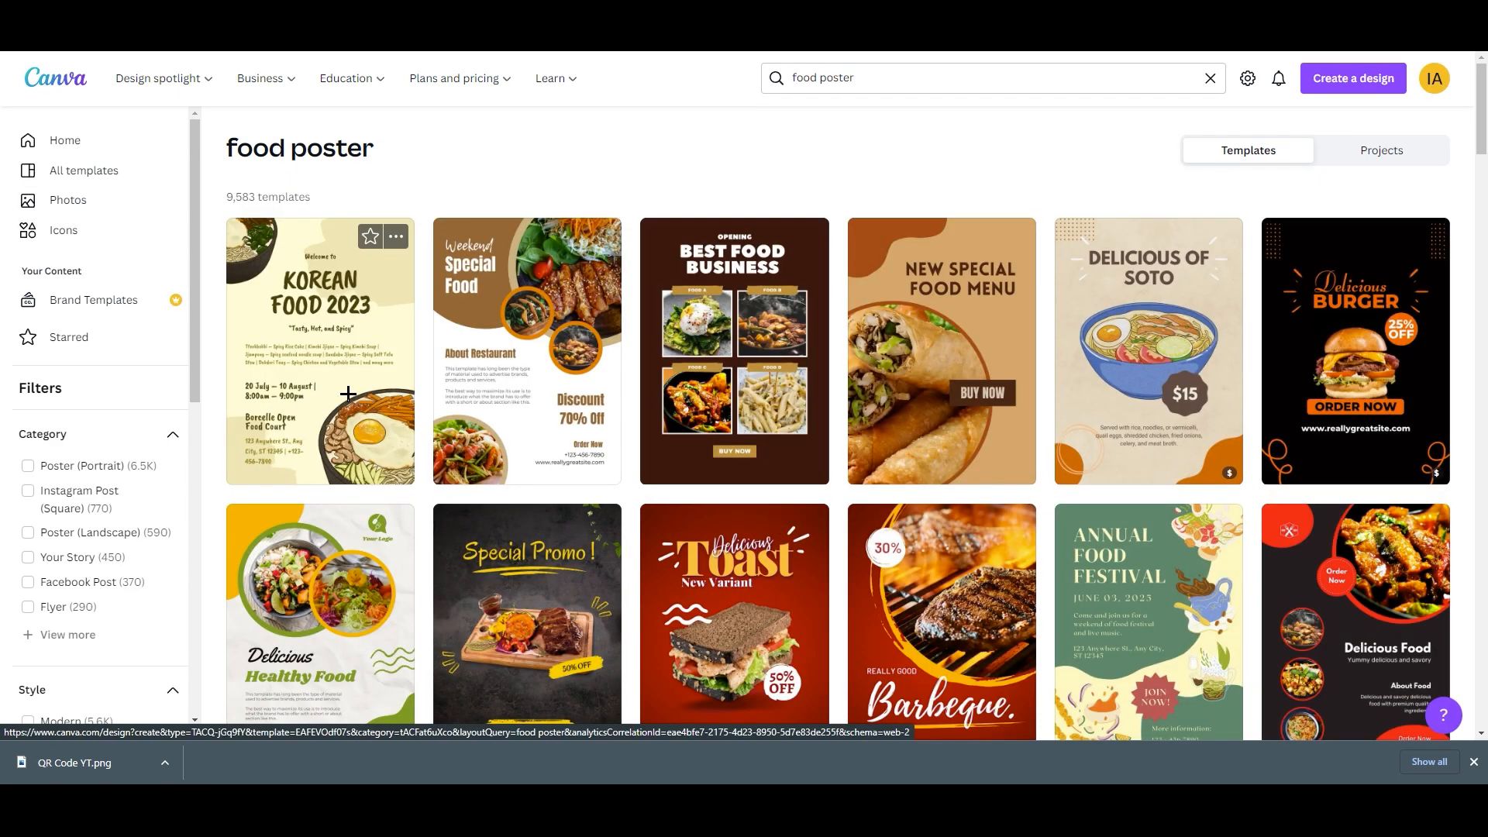
pyautogui.click(331, 372)
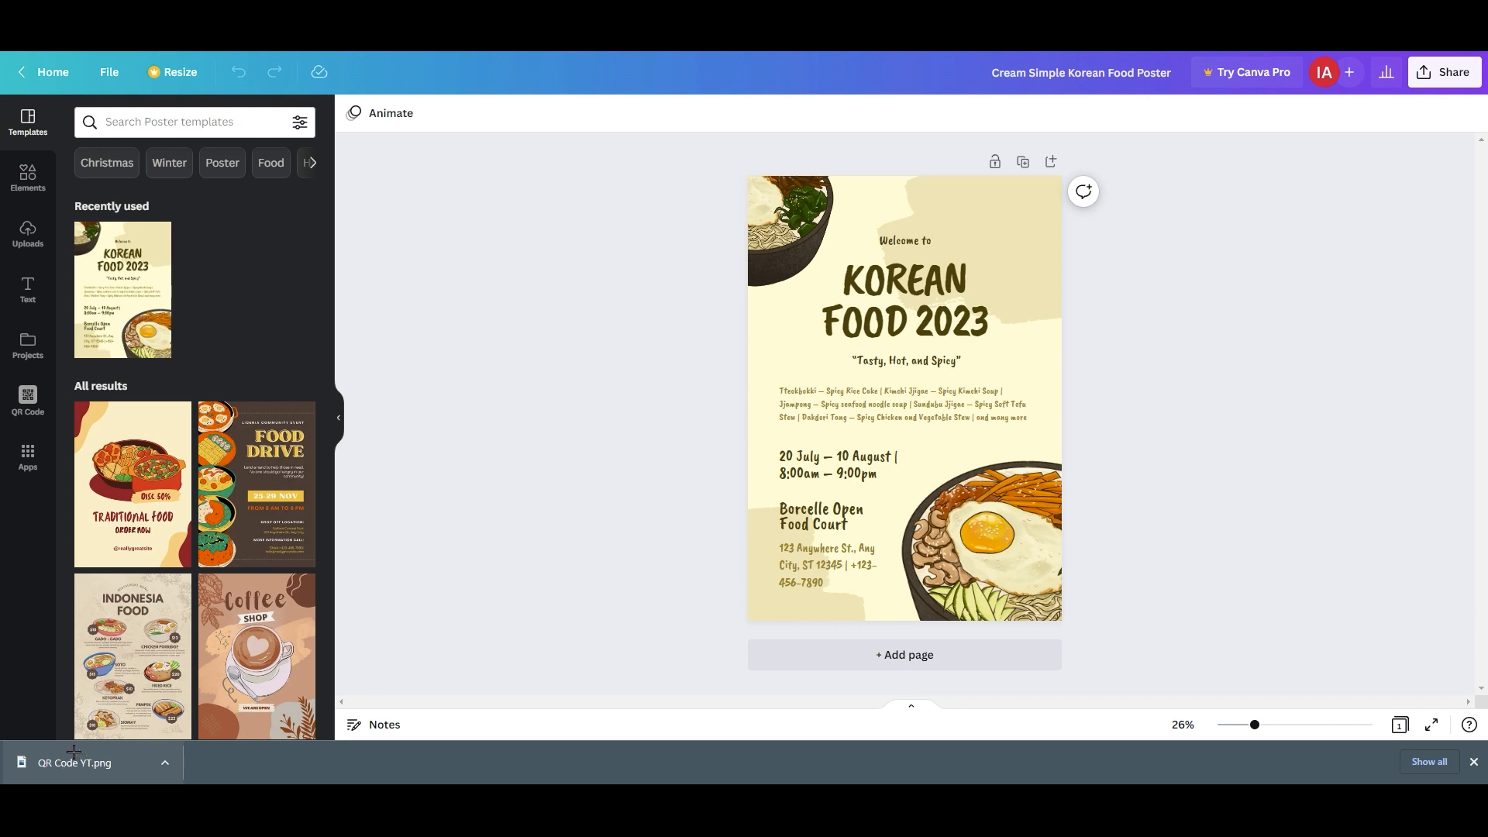
# Step: Upload the downloaded QR Code YT.png to the poster design's image uploads
pyautogui.moveTo(85, 769); pyautogui.dragTo(115, 778)
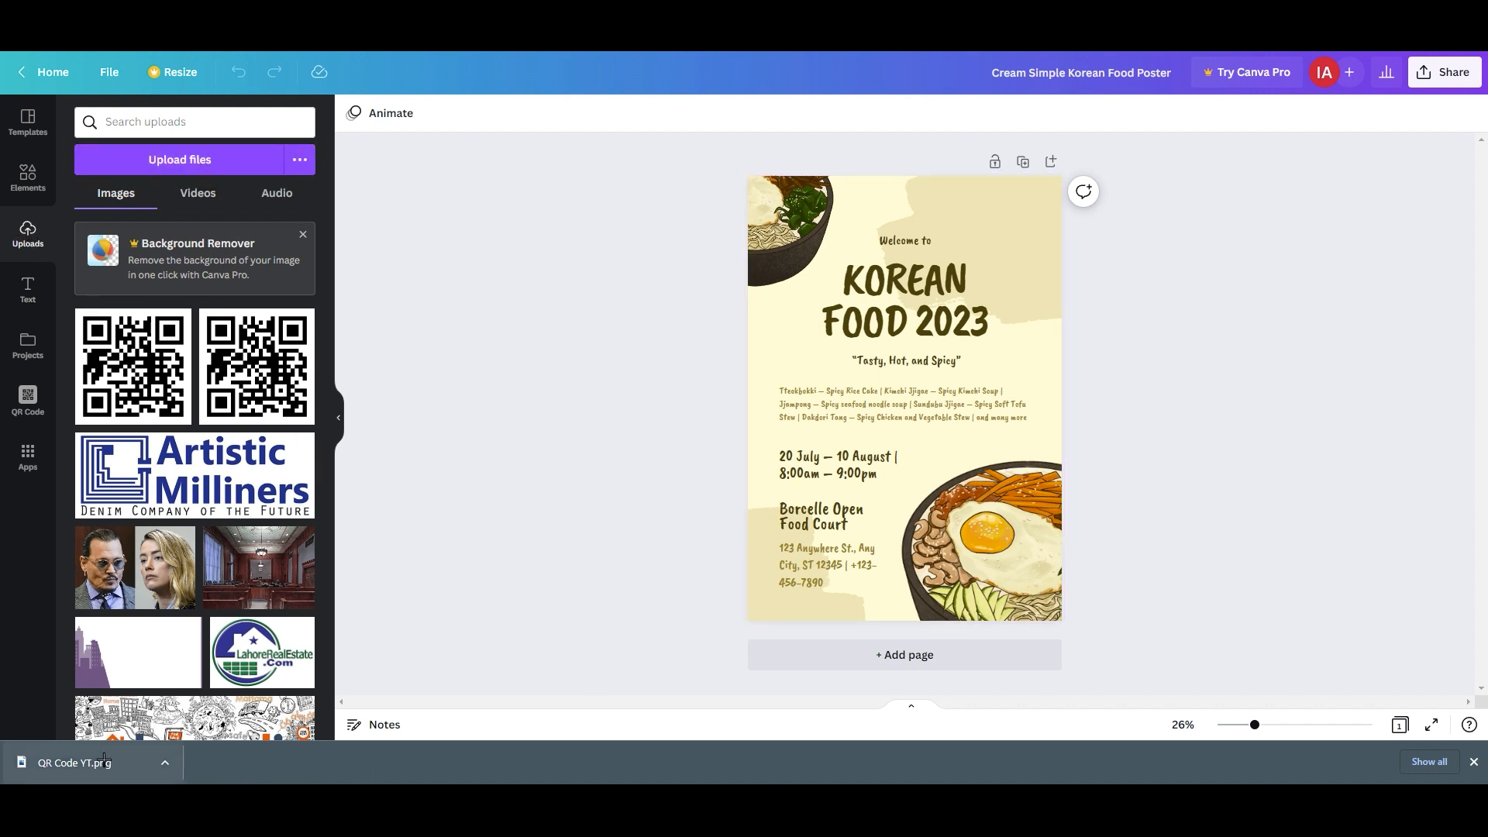
pyautogui.moveTo(62, 765); pyautogui.dragTo(157, 575)
pyautogui.moveTo(250, 407); pyautogui.dragTo(249, 407)
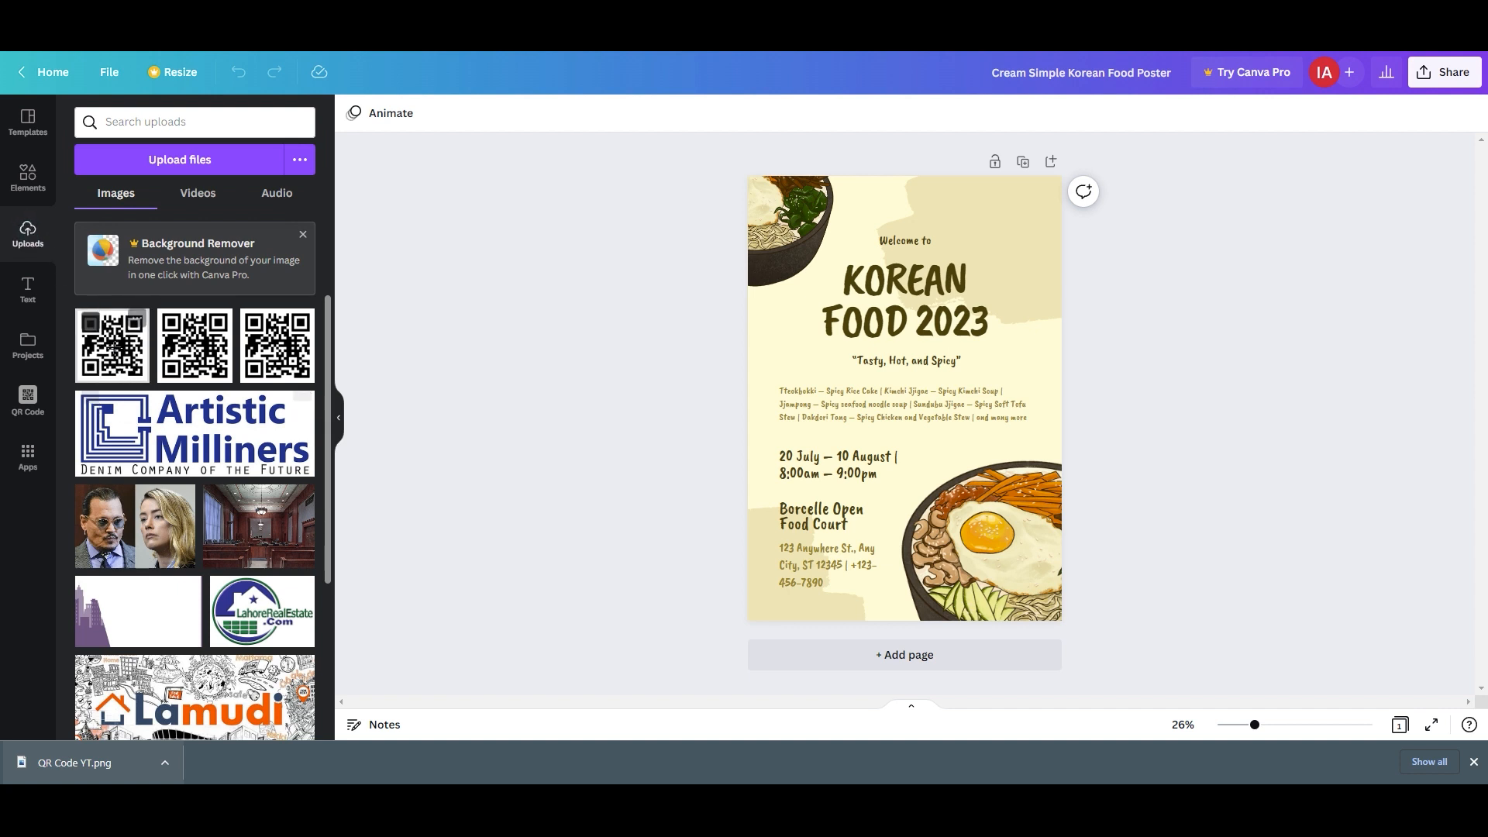
# Step: Place the uploaded QR code in the poster's upper-right corner and adjust its size and position to fit beside the heading
pyautogui.moveTo(114, 349); pyautogui.dragTo(903, 231)
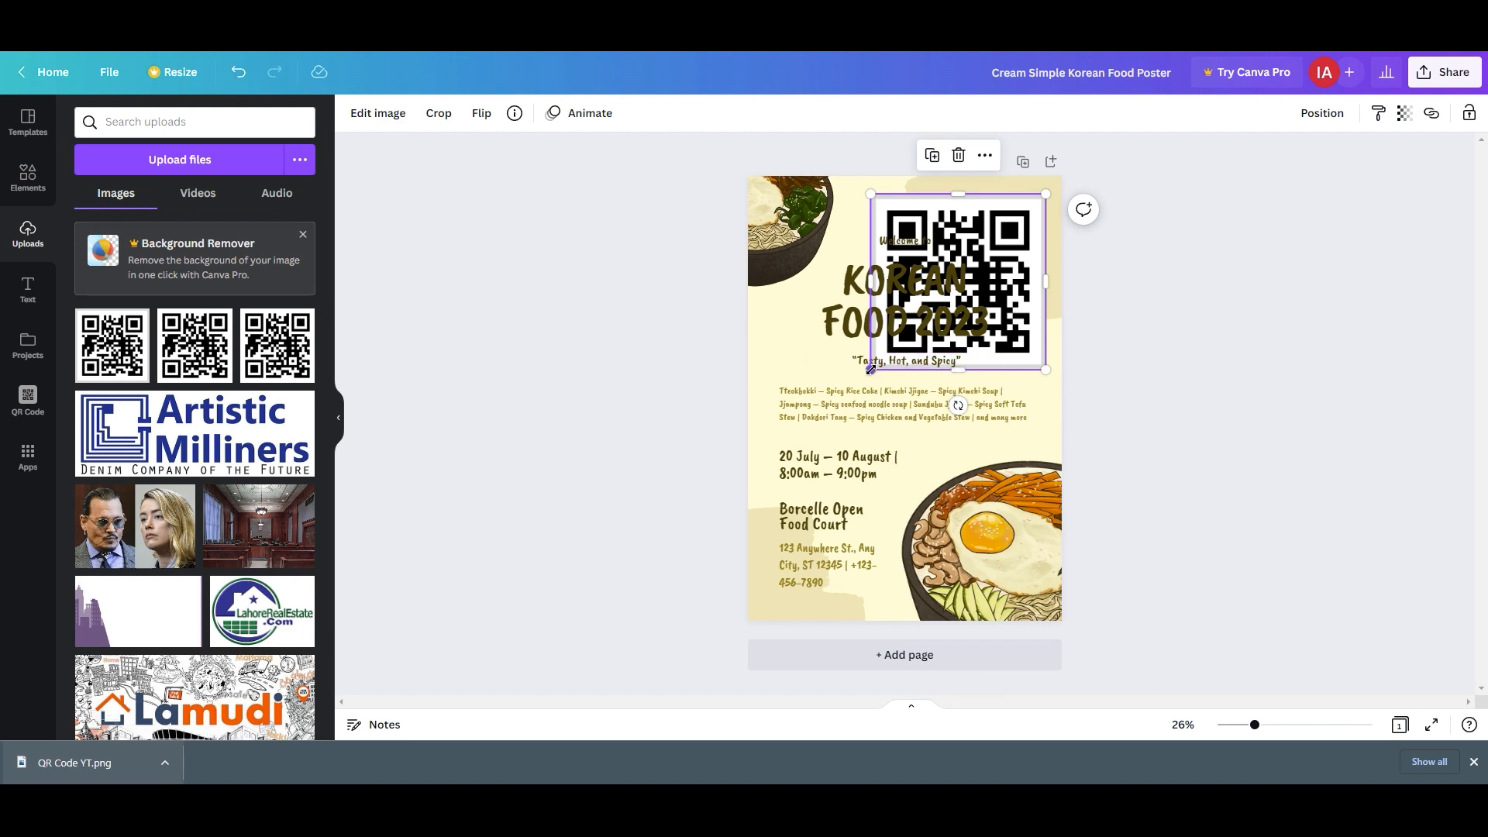
pyautogui.moveTo(870, 370); pyautogui.dragTo(982, 258)
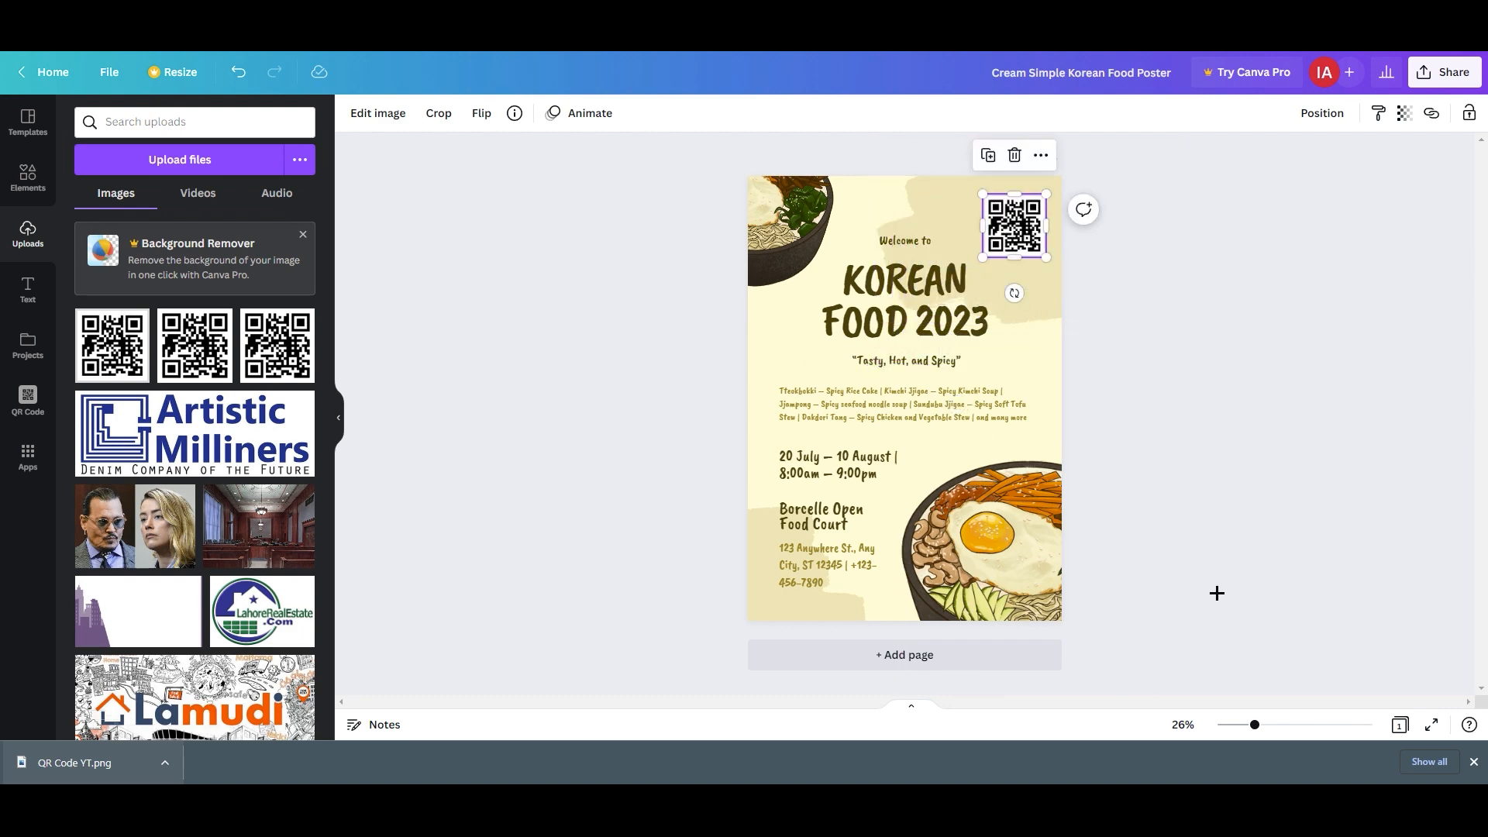
pyautogui.click(28, 121)
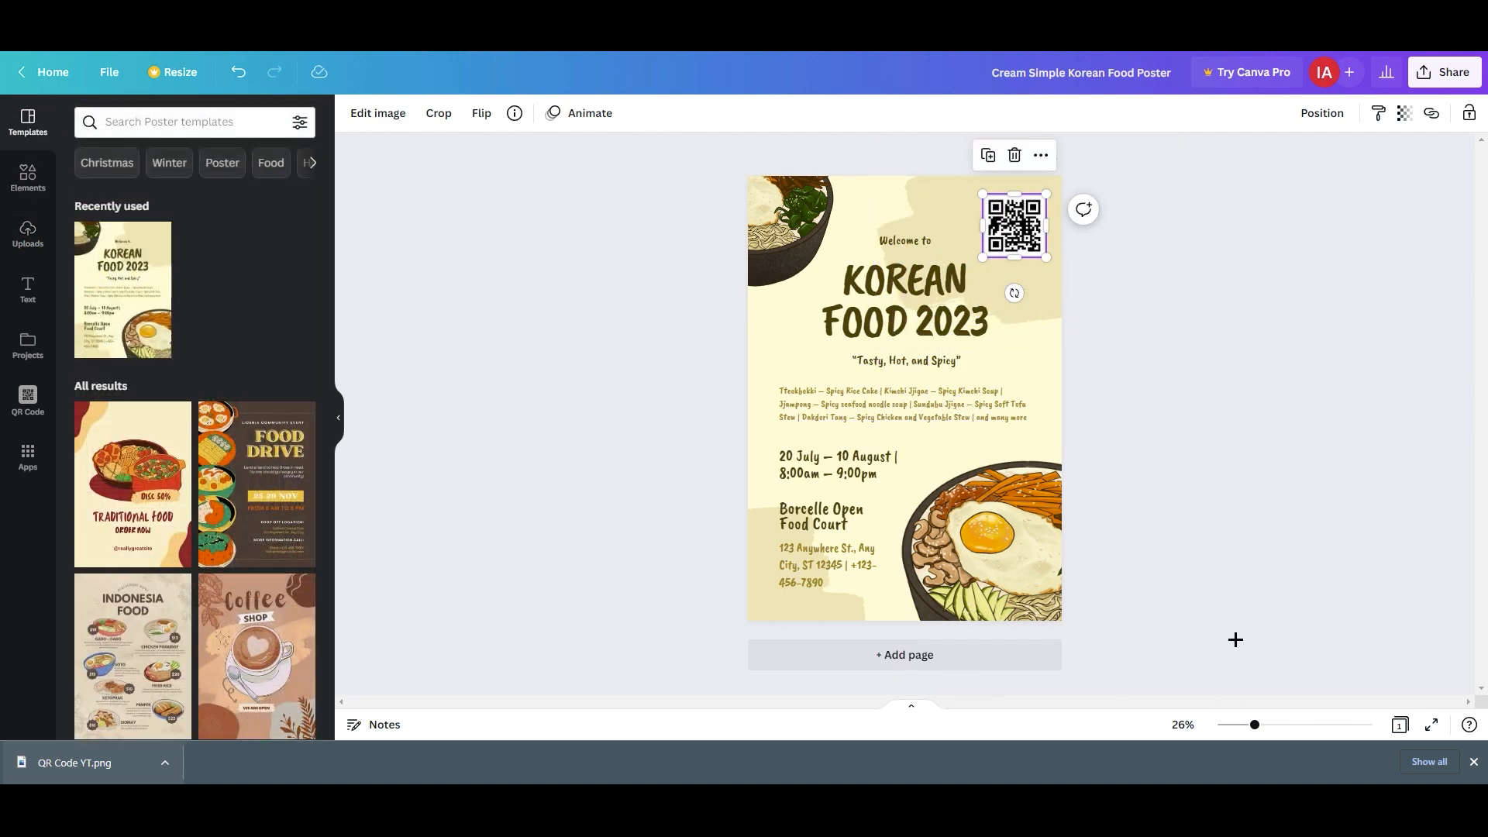
pyautogui.moveTo(1258, 727); pyautogui.dragTo(1284, 726)
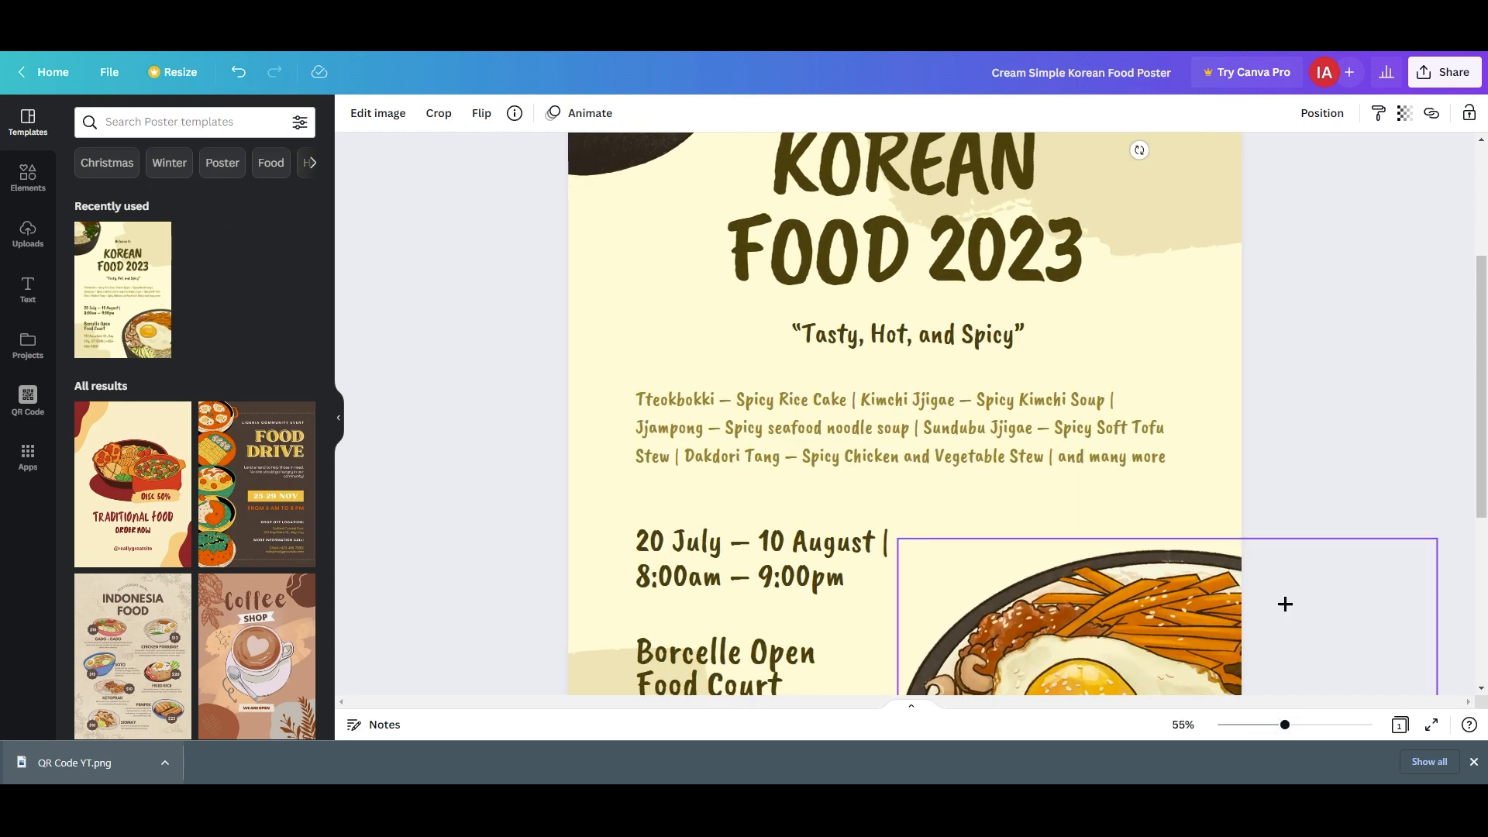
pyautogui.moveTo(1482, 488); pyautogui.dragTo(1479, 369)
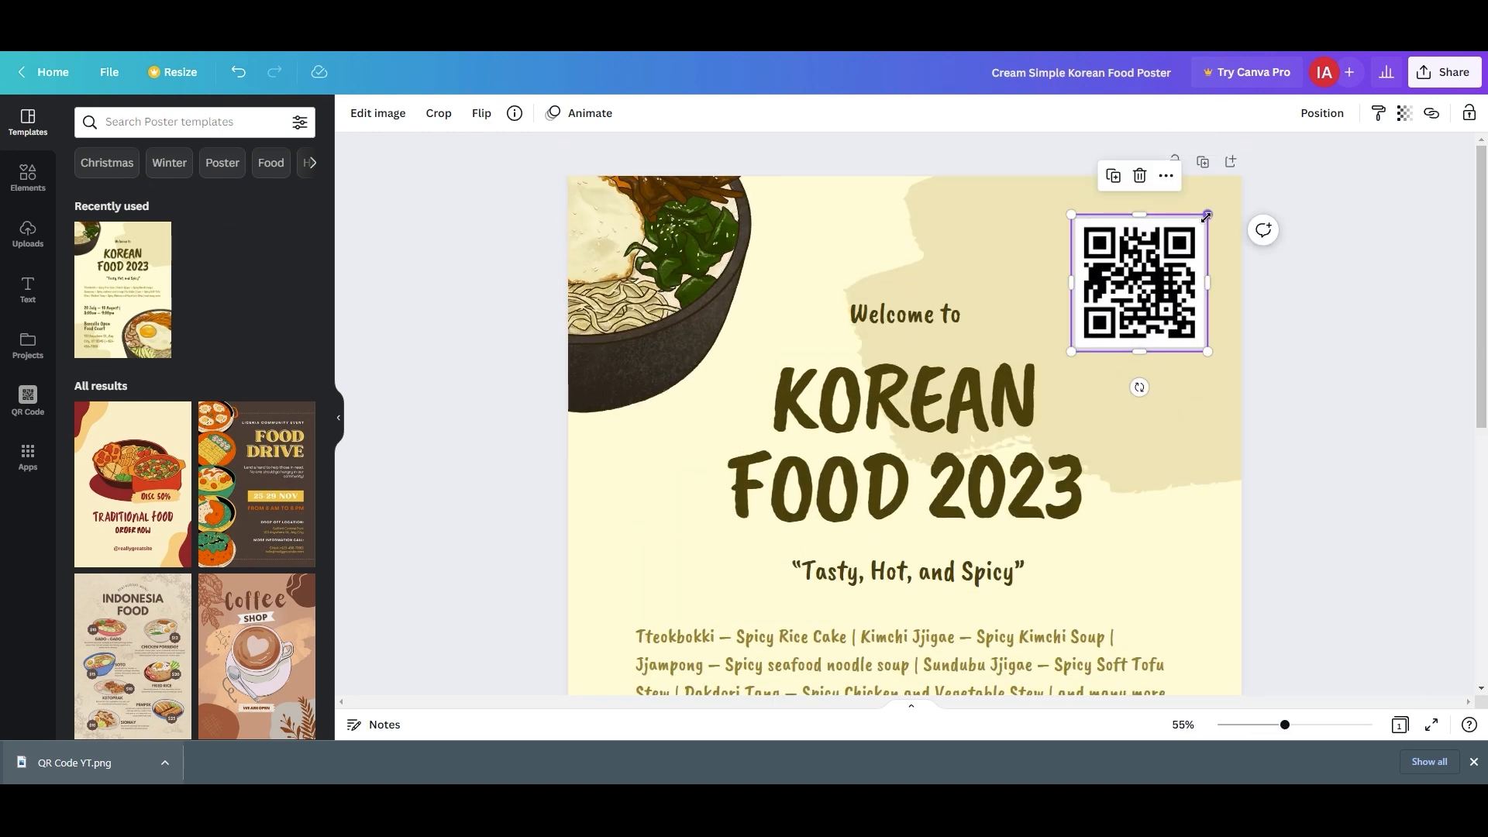
pyautogui.moveTo(1207, 217); pyautogui.dragTo(1230, 193)
pyautogui.moveTo(1186, 267); pyautogui.dragTo(1175, 263)
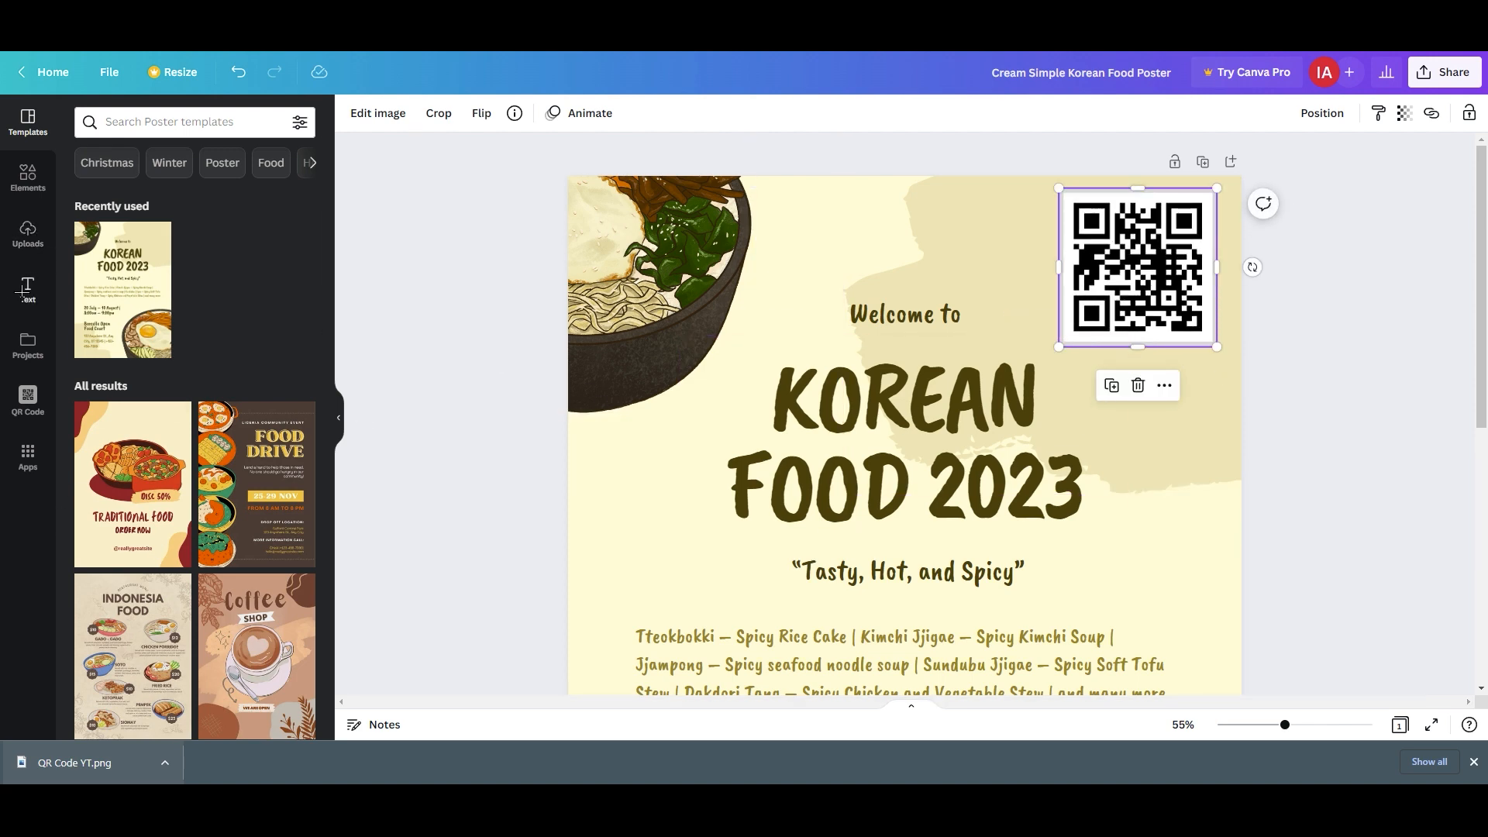
# Step: Add the "Wild SALE up to 50% off!" text combination to the poster and move it directly below the QR code
pyautogui.click(25, 289)
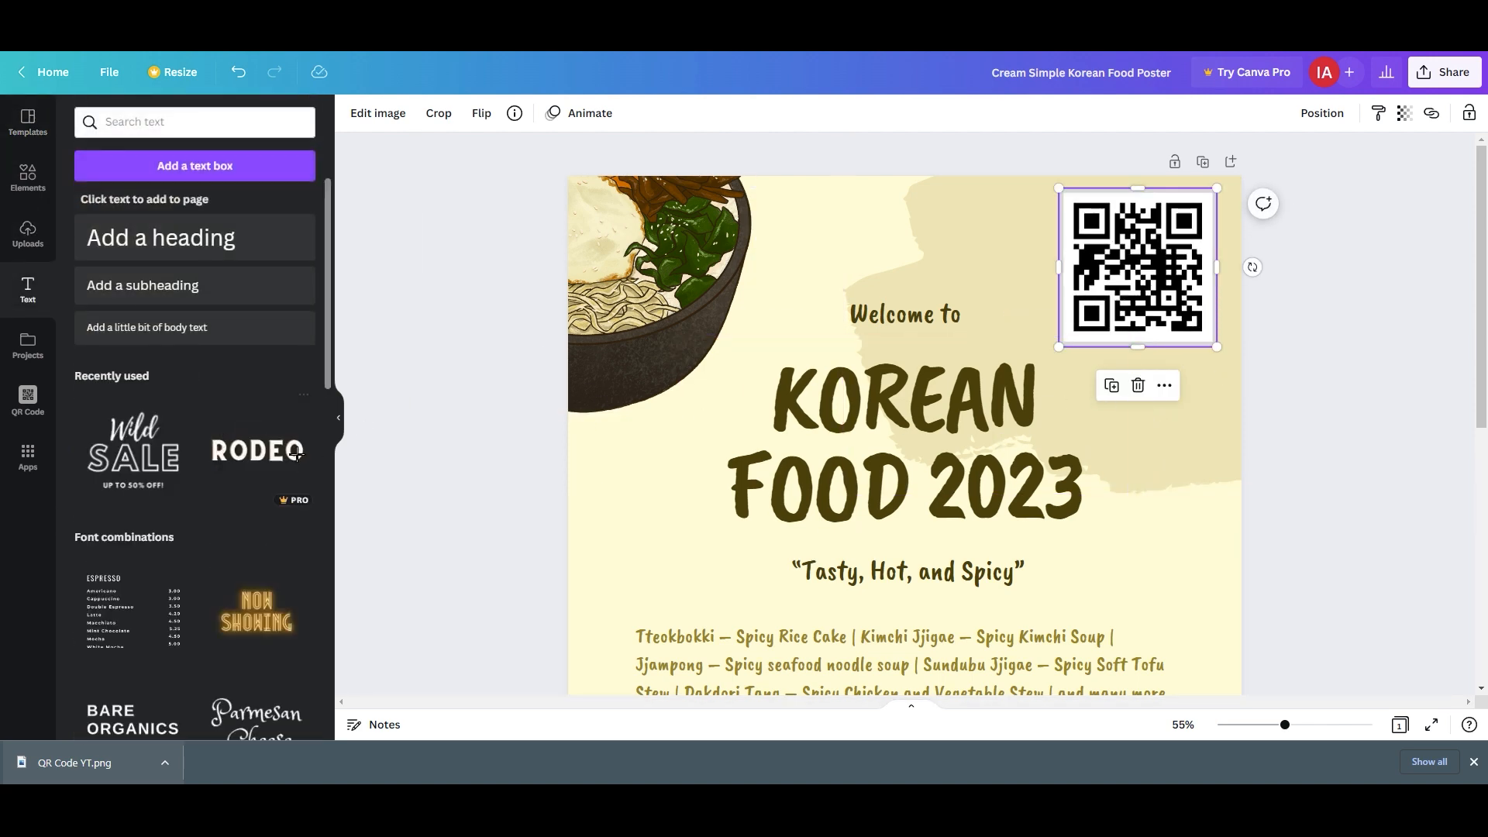
pyautogui.click(228, 459)
pyautogui.click(1126, 172)
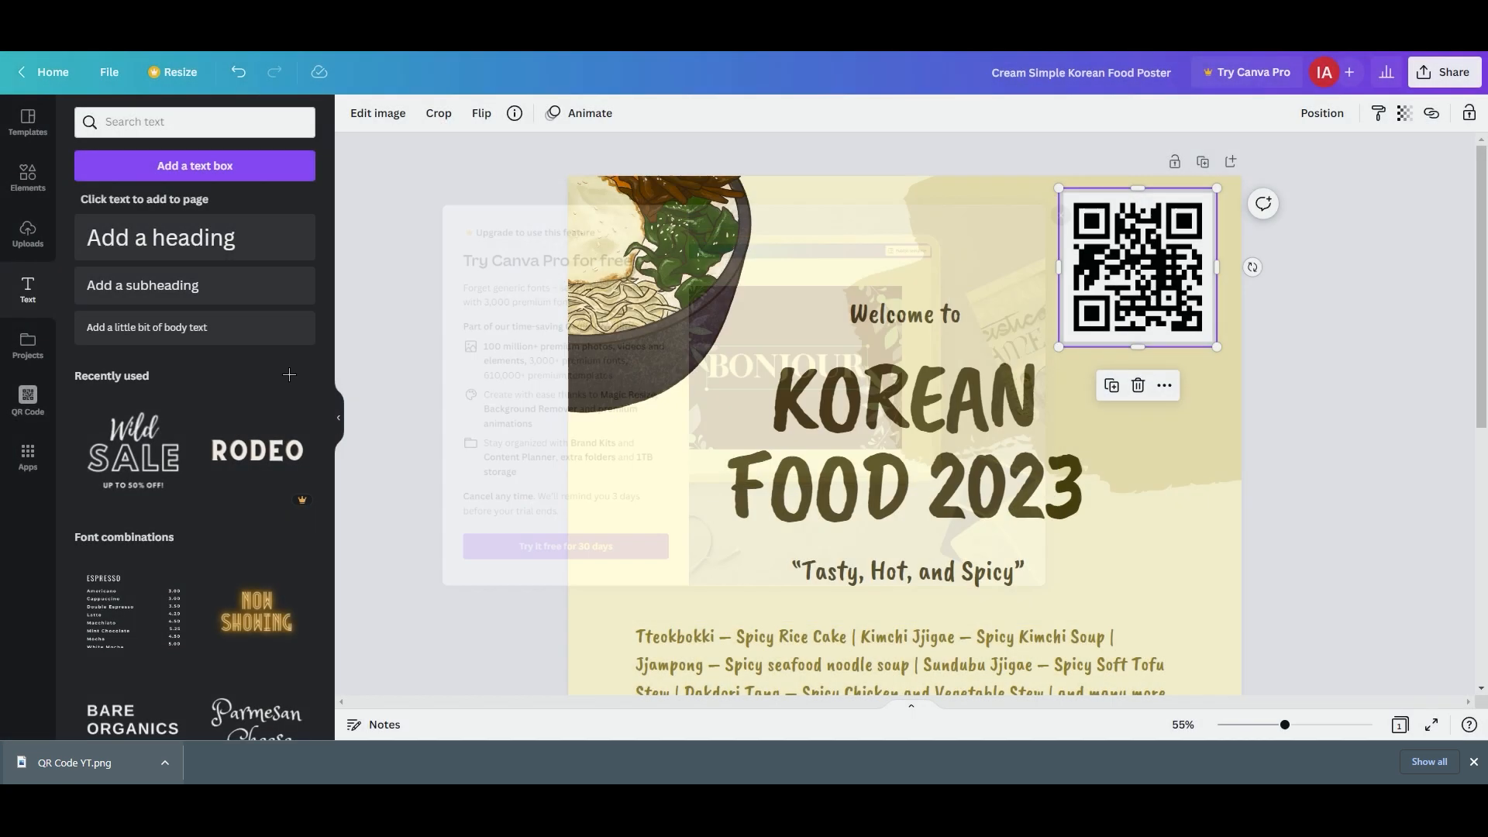
pyautogui.click(133, 439)
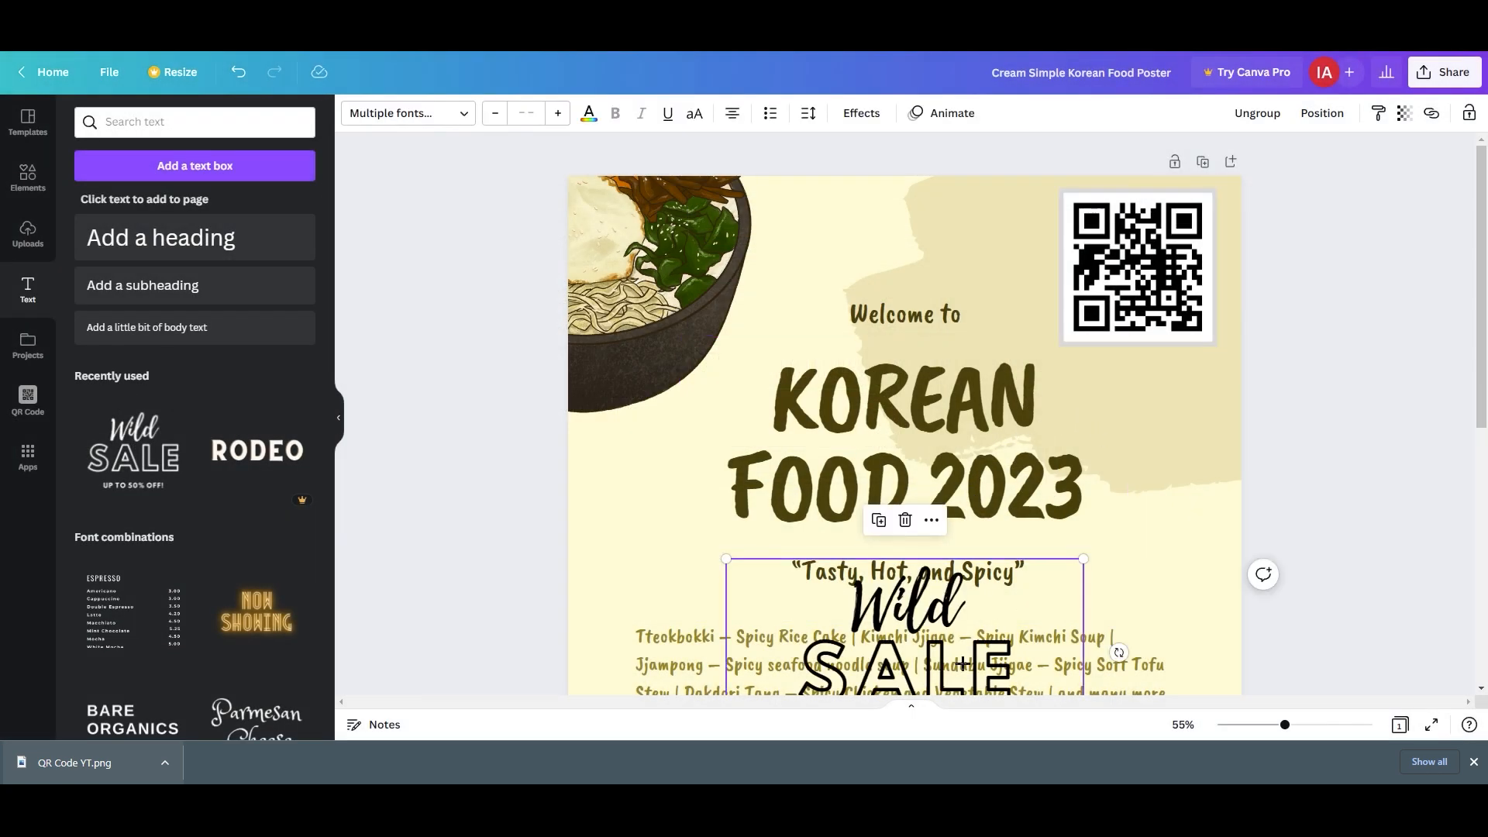
pyautogui.moveTo(942, 655); pyautogui.dragTo(1169, 432)
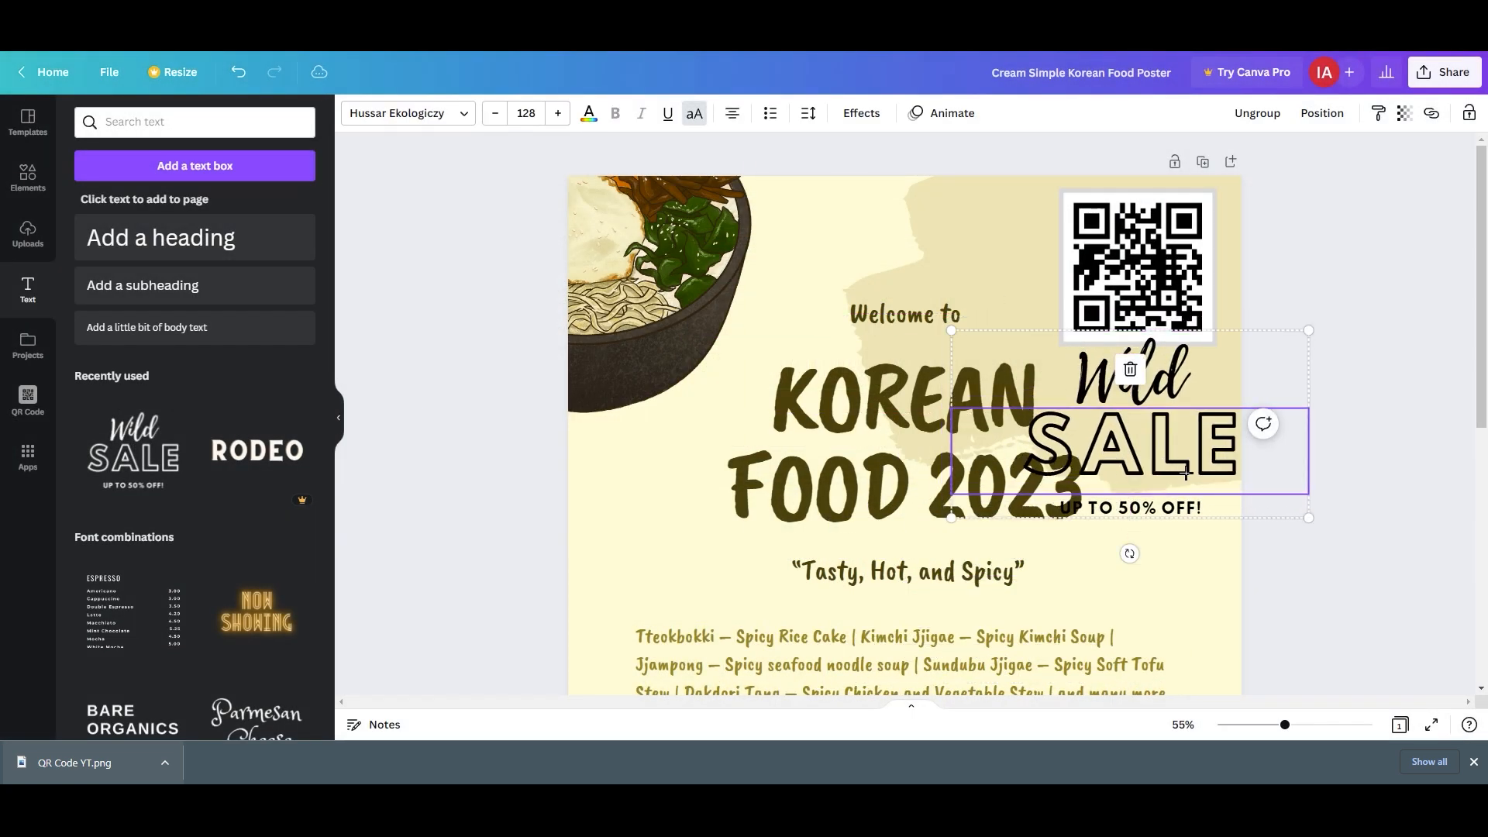
# Step: Delete the "SALE" and "UP TO 50% OFF!" lines, keeping only the "Wild" text and nudging it clear of the QR code
pyautogui.click(1130, 370)
pyautogui.click(1159, 511)
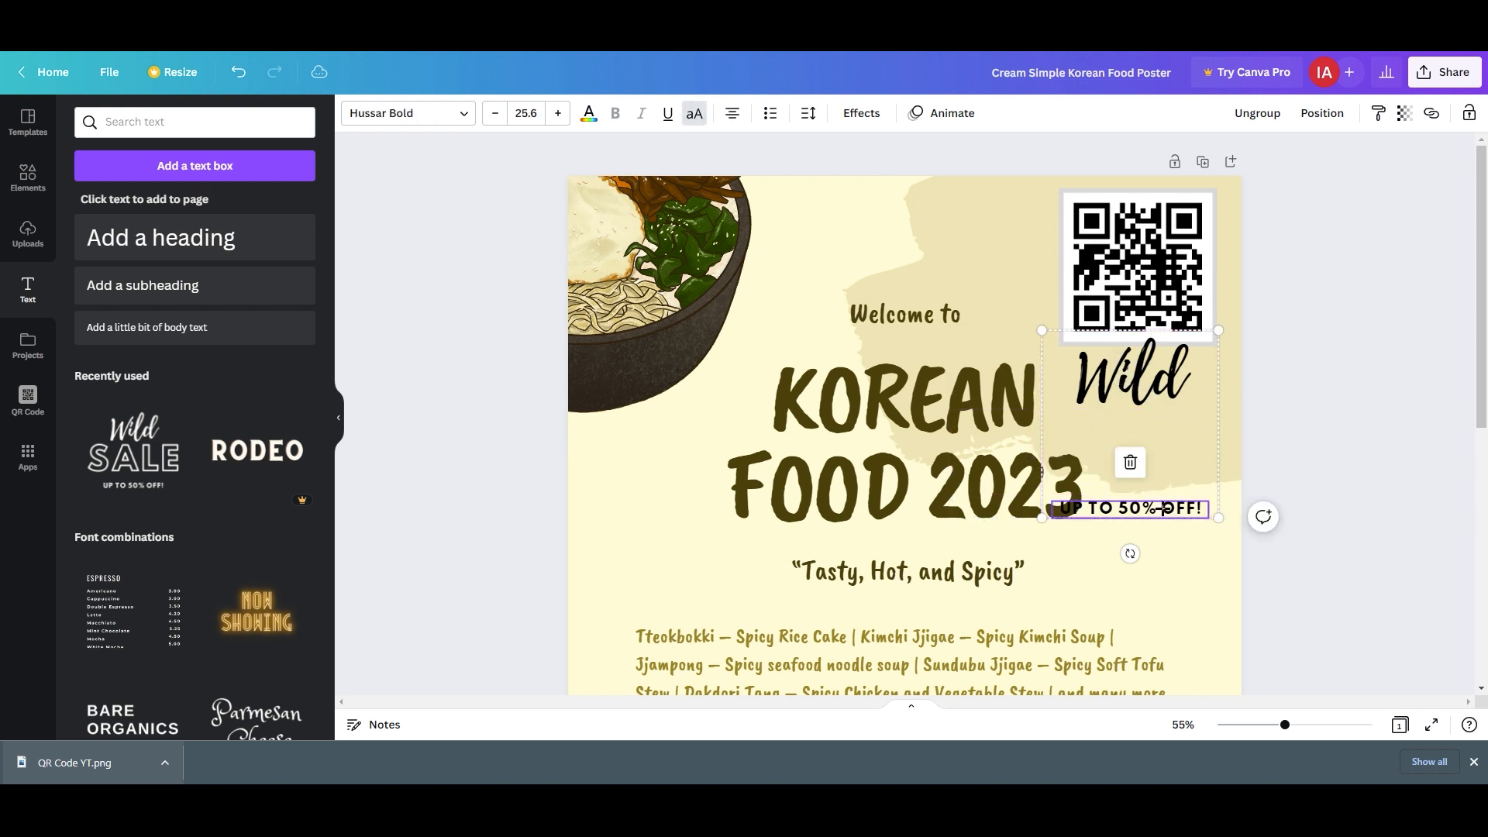
pyautogui.click(1130, 463)
pyautogui.moveTo(1147, 384); pyautogui.dragTo(1155, 401)
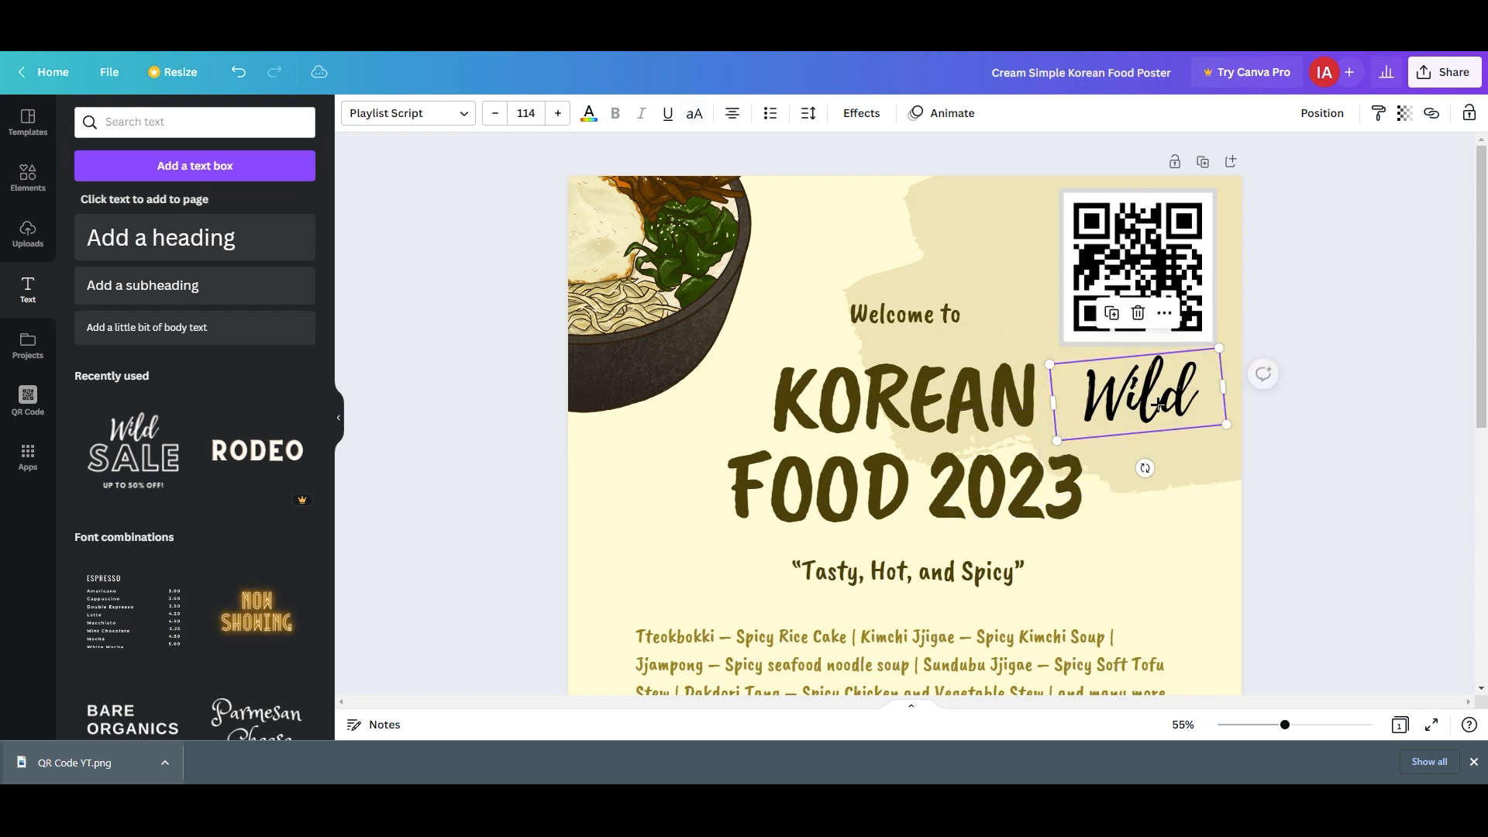
# Step: Replace the "Wild" text with "scan for the link" and shrink it to about size 36 on one line directly below the QR code
pyautogui.doubleClick(1157, 408)
pyautogui.write('sca')
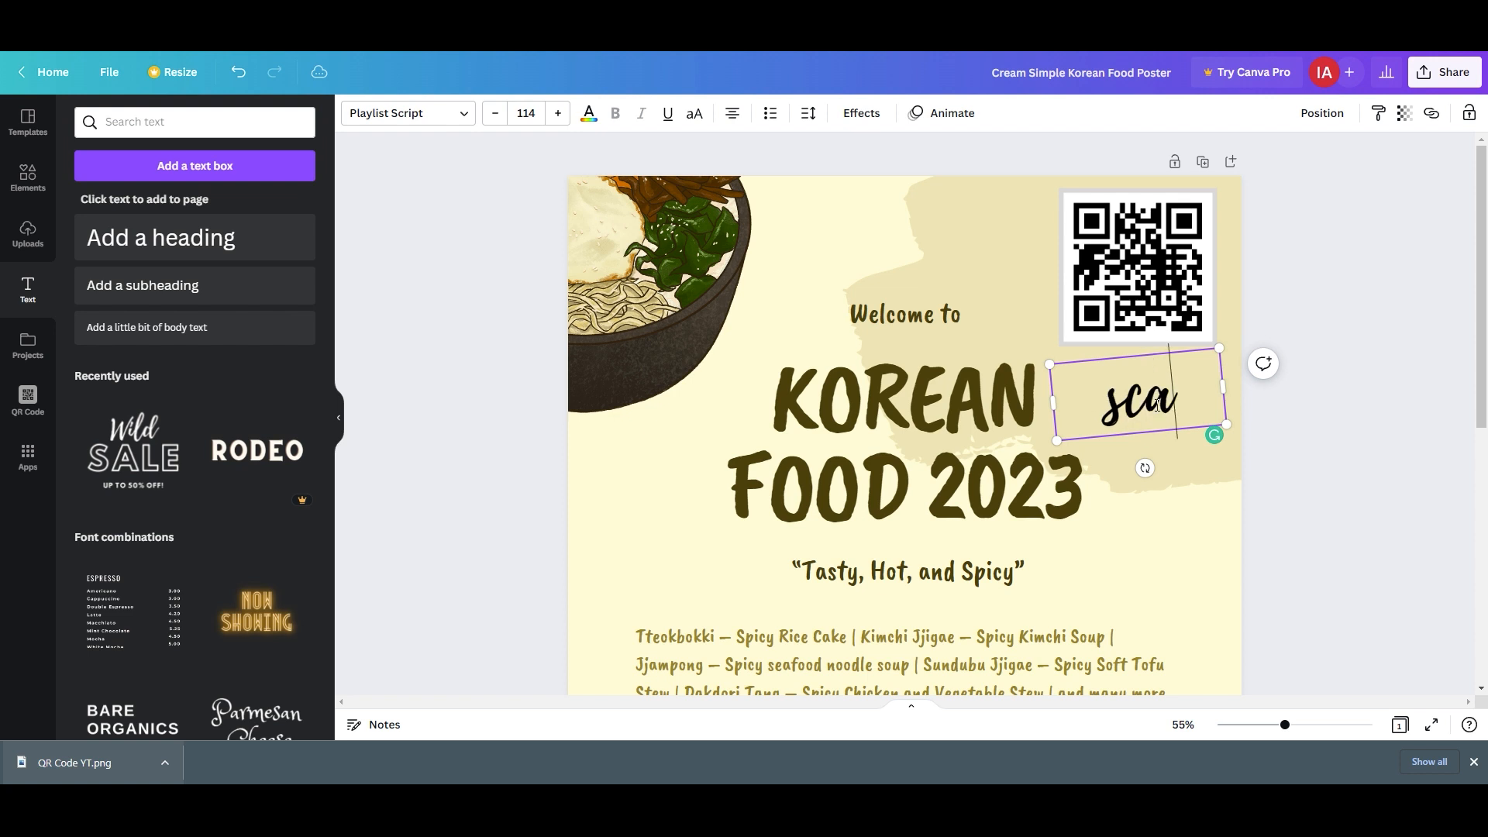
pyautogui.write('n for')
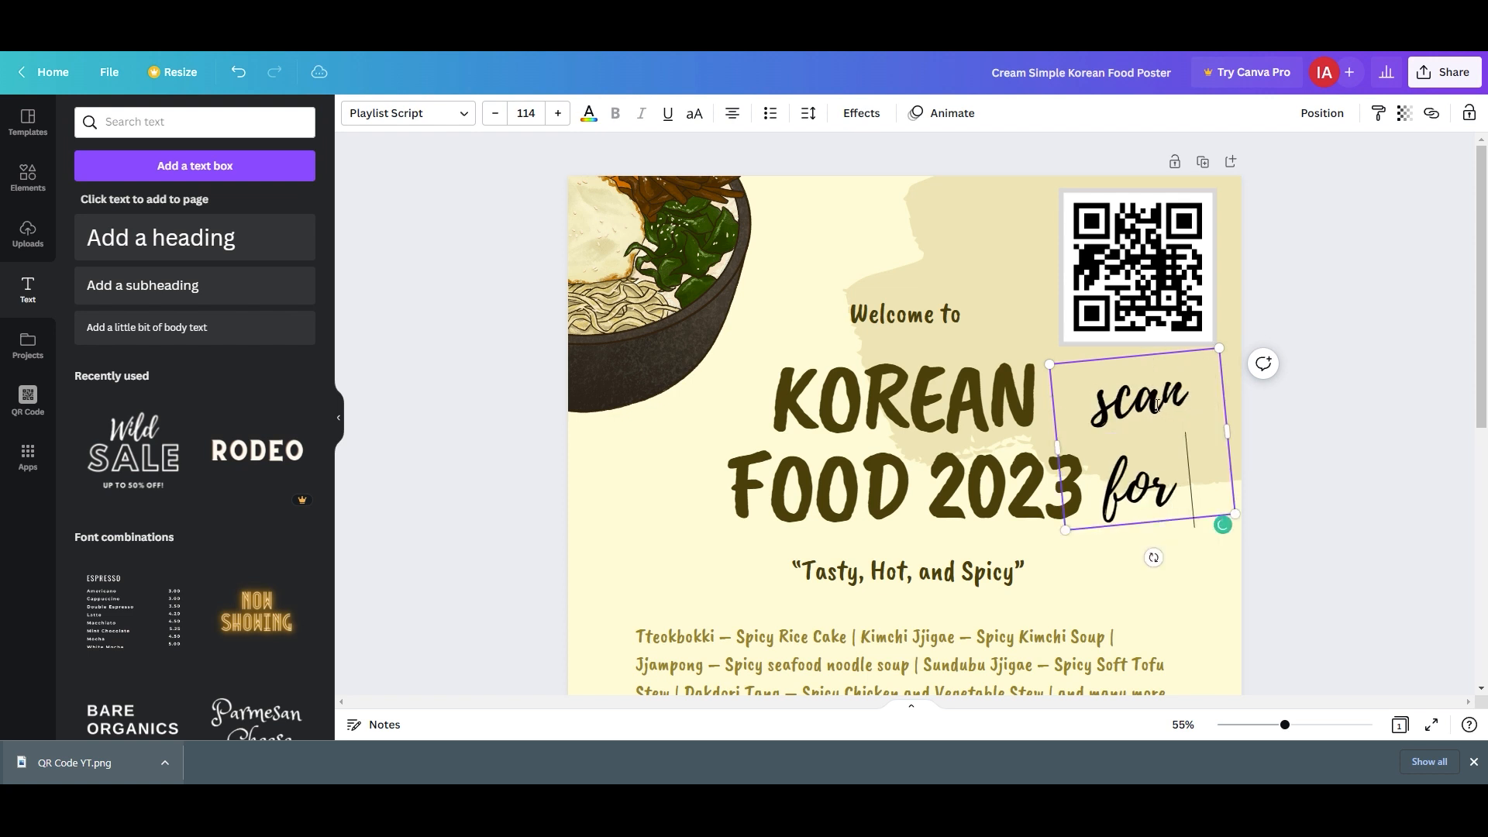
pyautogui.write(' the link')
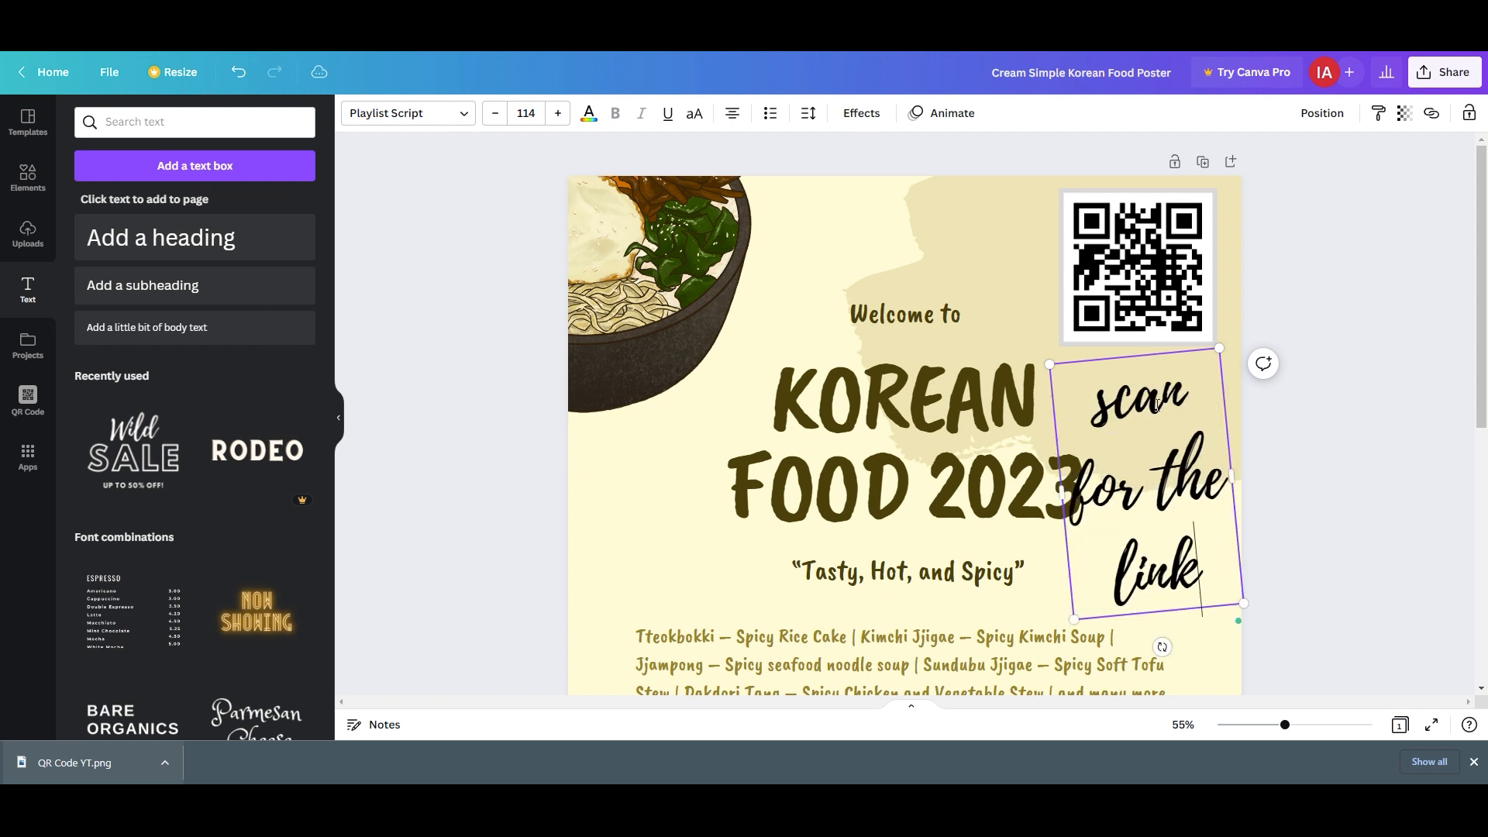
pyautogui.moveTo(1245, 603)
pyautogui.mouseDown()
pyautogui.moveTo(1200, 426)
pyautogui.moveTo(1107, 397)
pyautogui.moveTo(1170, 396)
pyautogui.moveTo(1164, 370)
pyautogui.mouseUp()
pyautogui.click(1172, 410)
pyautogui.click(1393, 313)
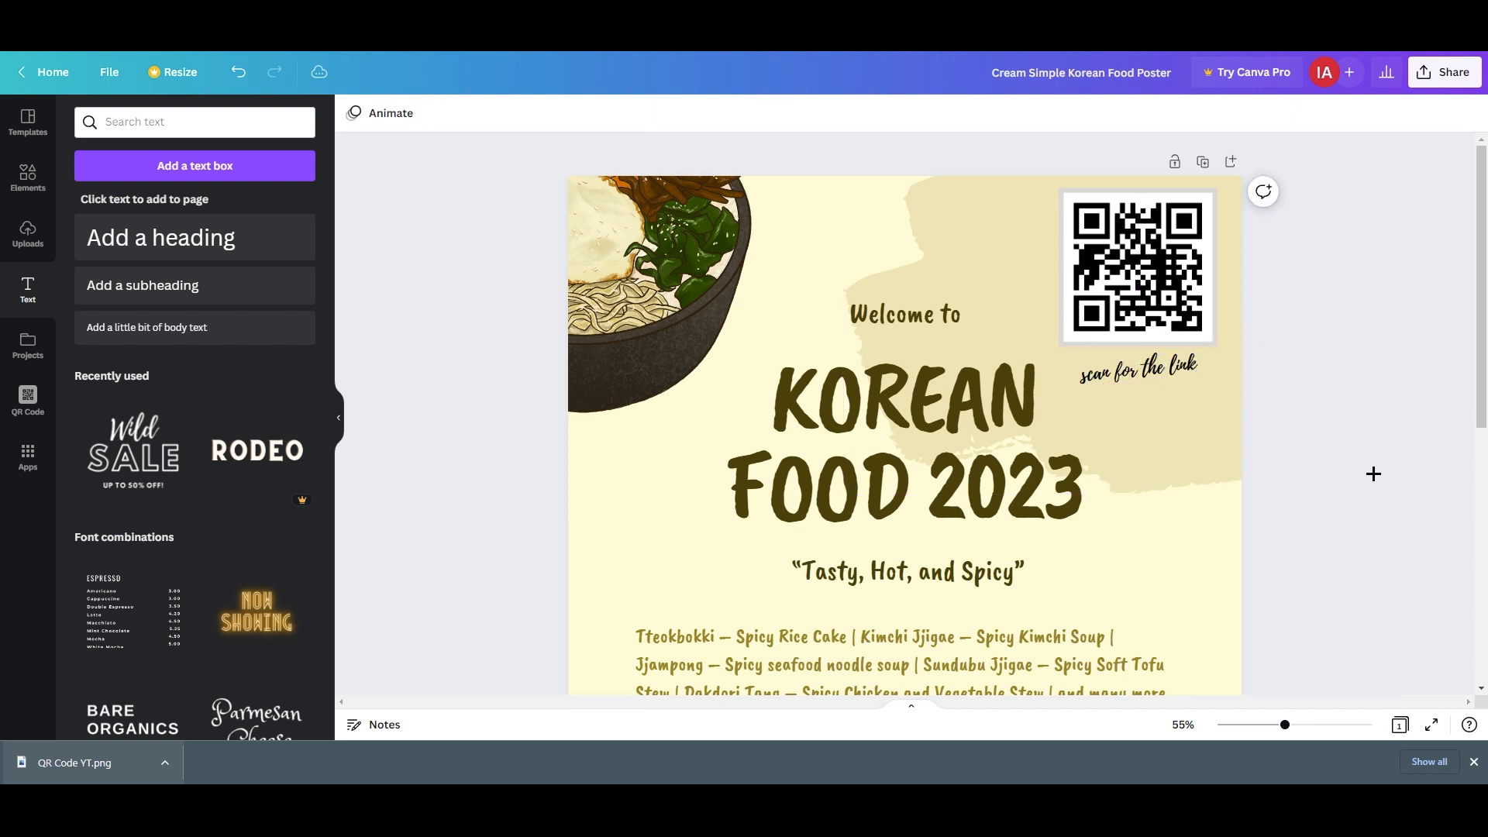
# Step: Left-align the "Welcome to", "KOREAN FOOD 2023" and "Tasty, Hot, and Spicy" texts together and reposition them clear of the QR code and the bowl
pyautogui.click(942, 397)
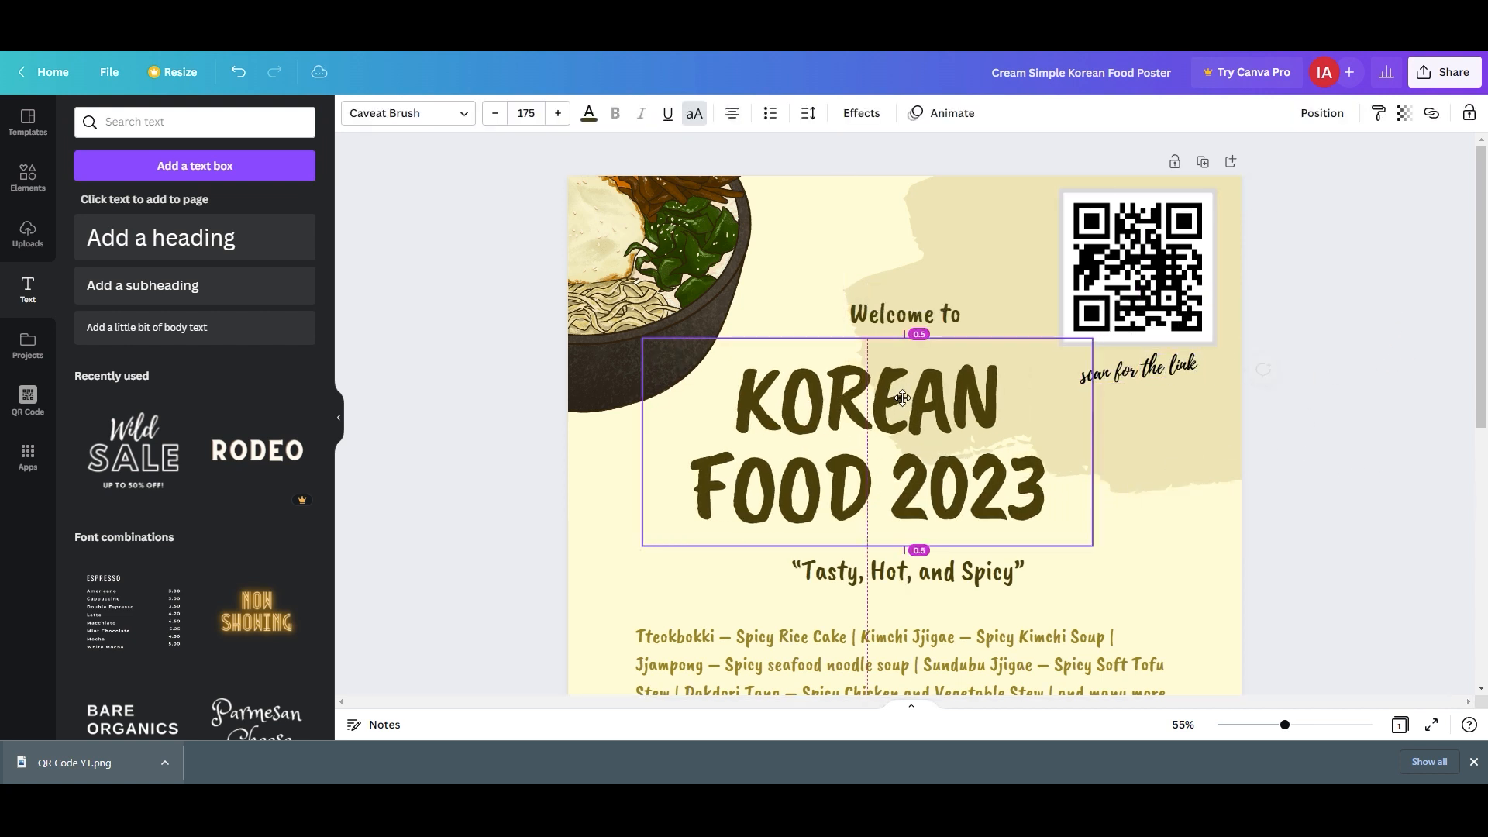
pyautogui.keyDown('shift'); pyautogui.click(927, 318); pyautogui.keyUp('shift')
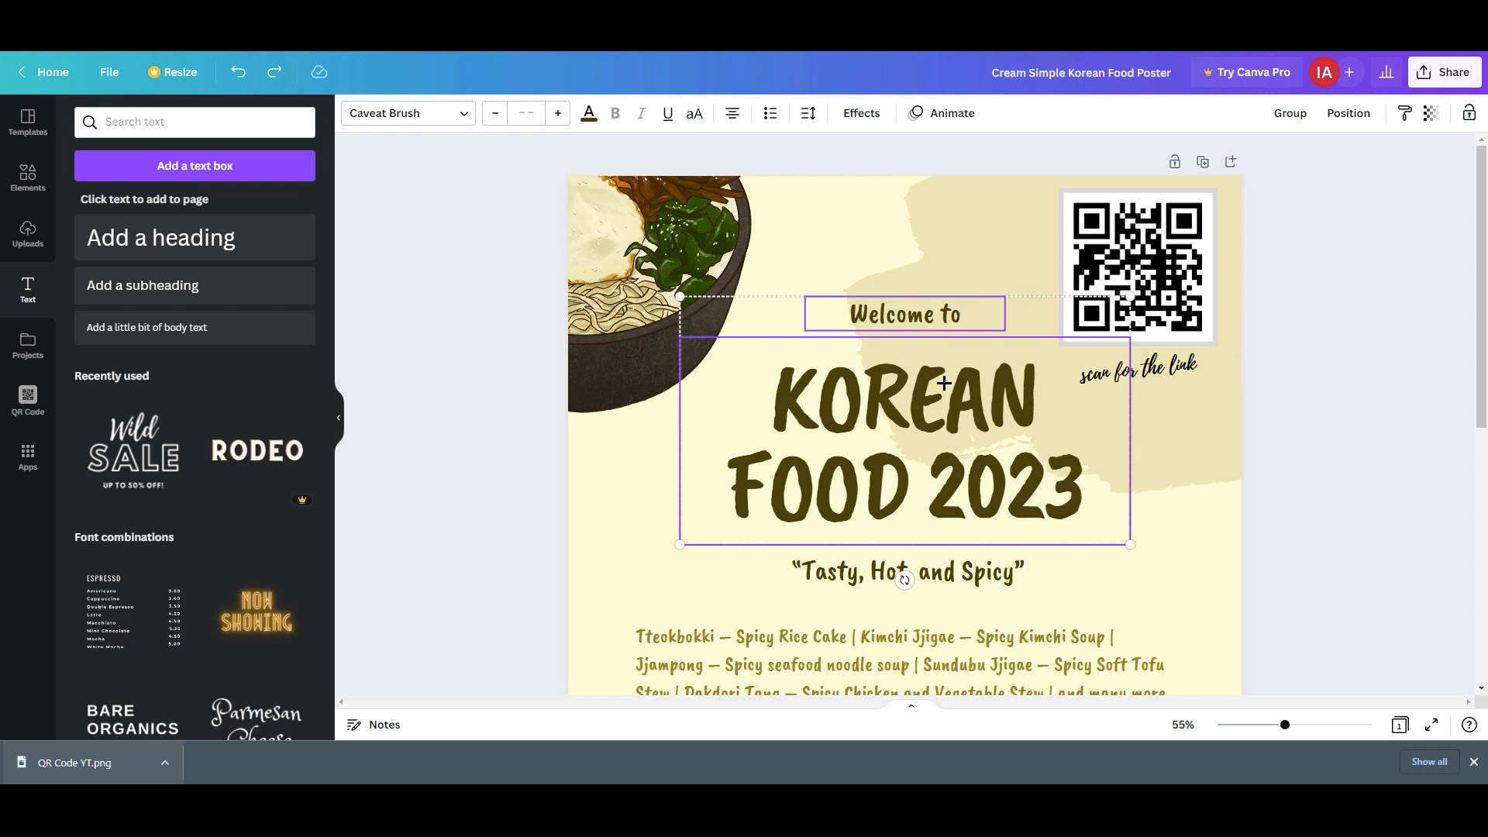
pyautogui.keyDown('shift'); pyautogui.click(934, 568); pyautogui.keyUp('shift')
pyautogui.moveTo(947, 476); pyautogui.dragTo(913, 473)
pyautogui.click(733, 114)
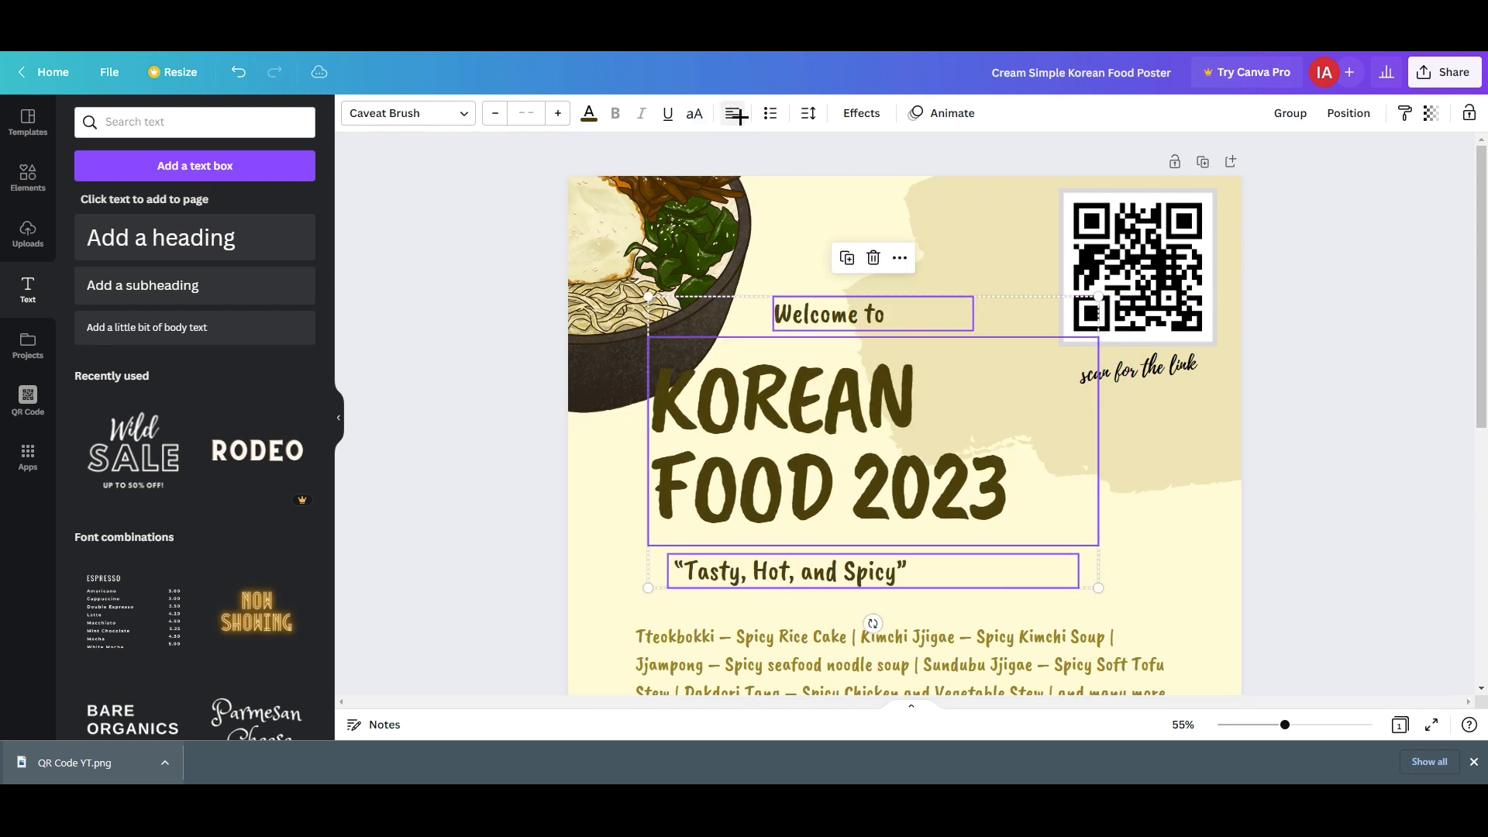
pyautogui.moveTo(890, 415); pyautogui.dragTo(929, 417)
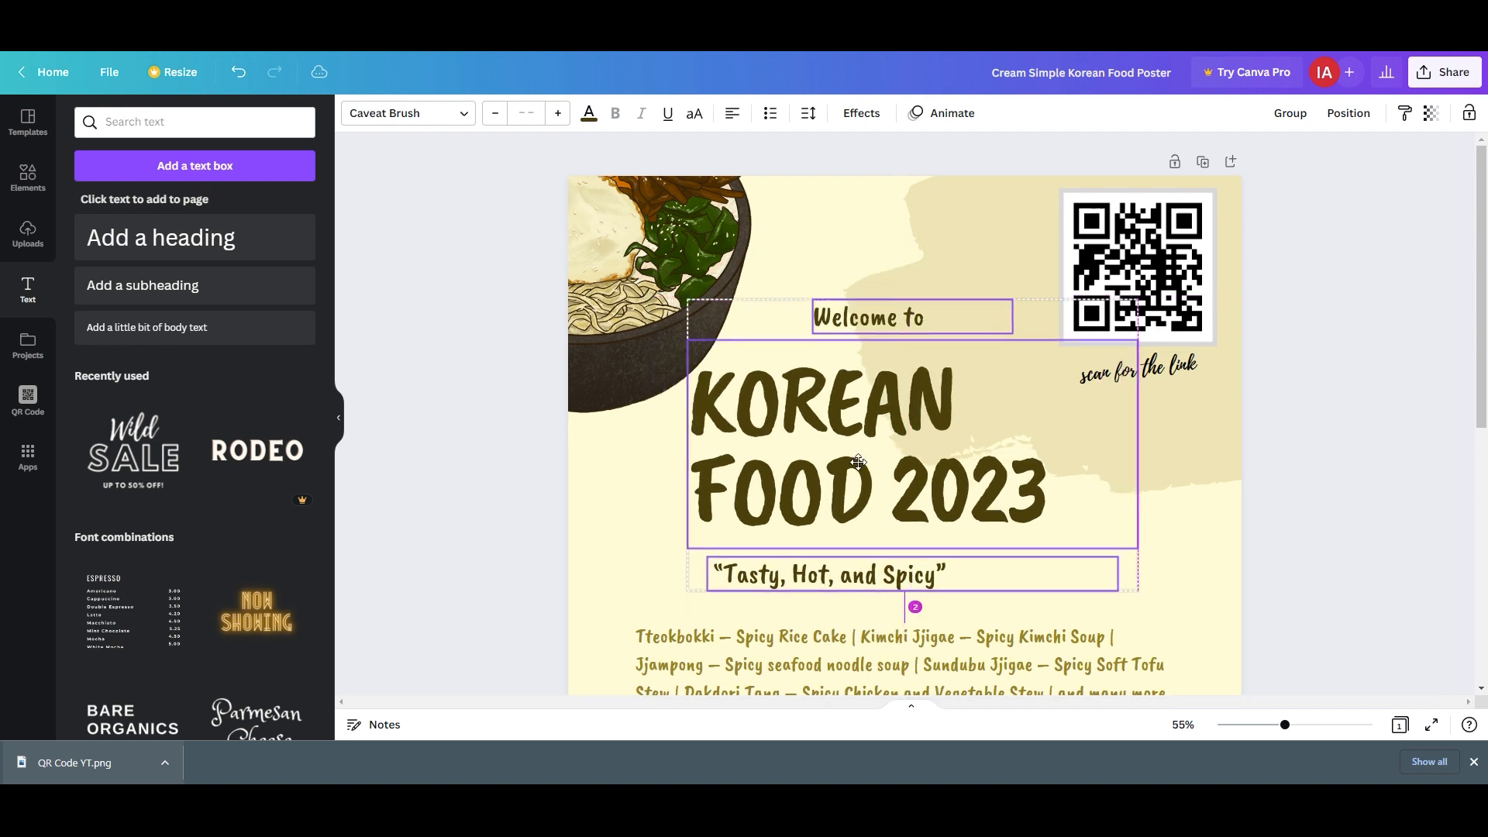
pyautogui.click(1404, 429)
# Step: Shift the "scan for the link" caption and the QR code slightly inward from the poster's right edge, and check the whole poster
pyautogui.click(1139, 371)
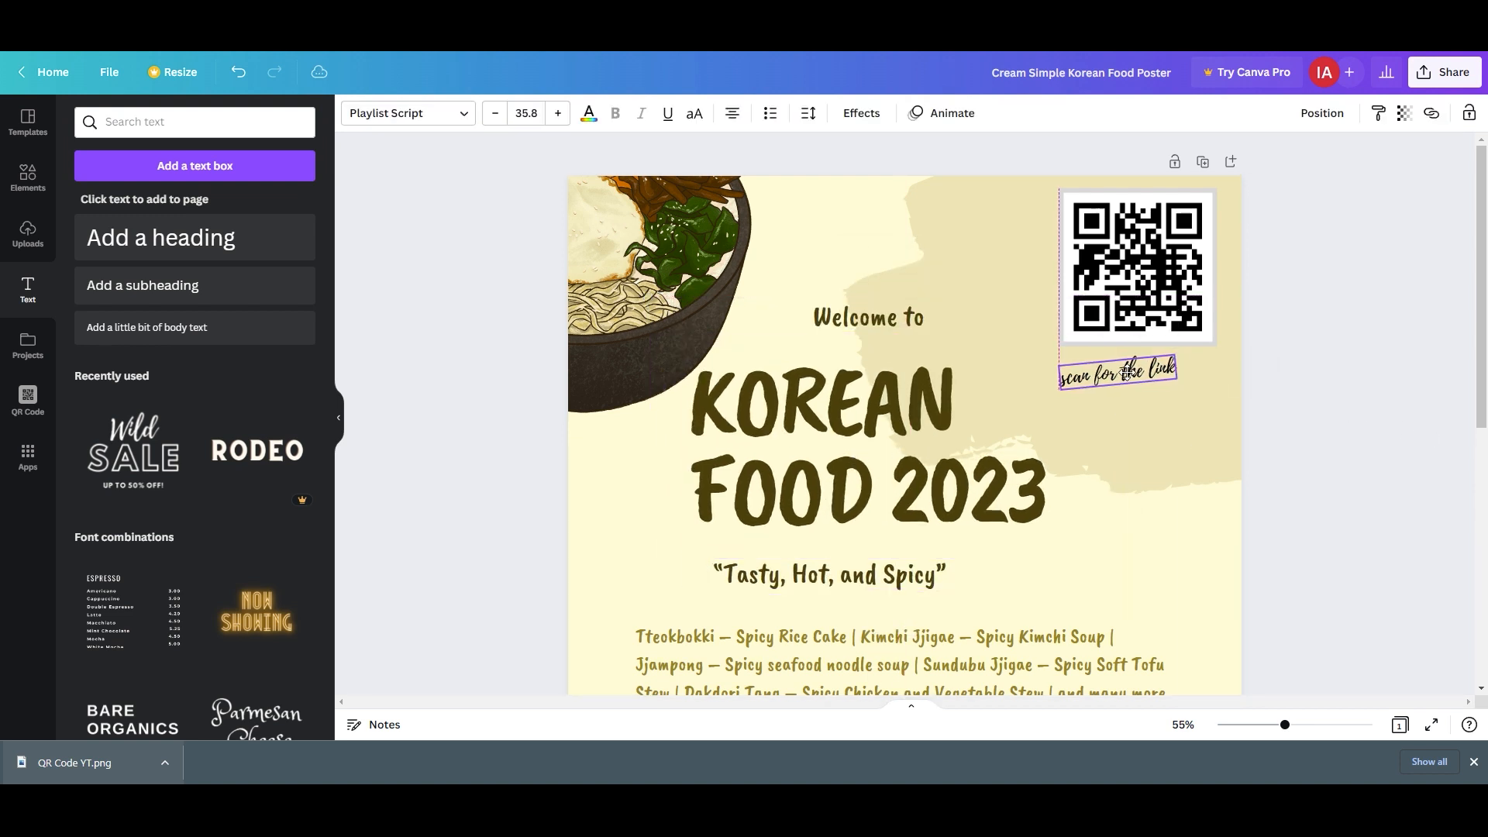
pyautogui.moveTo(1139, 370); pyautogui.dragTo(1110, 371)
pyautogui.moveTo(1134, 294); pyautogui.dragTo(1114, 294)
pyautogui.click(1306, 369)
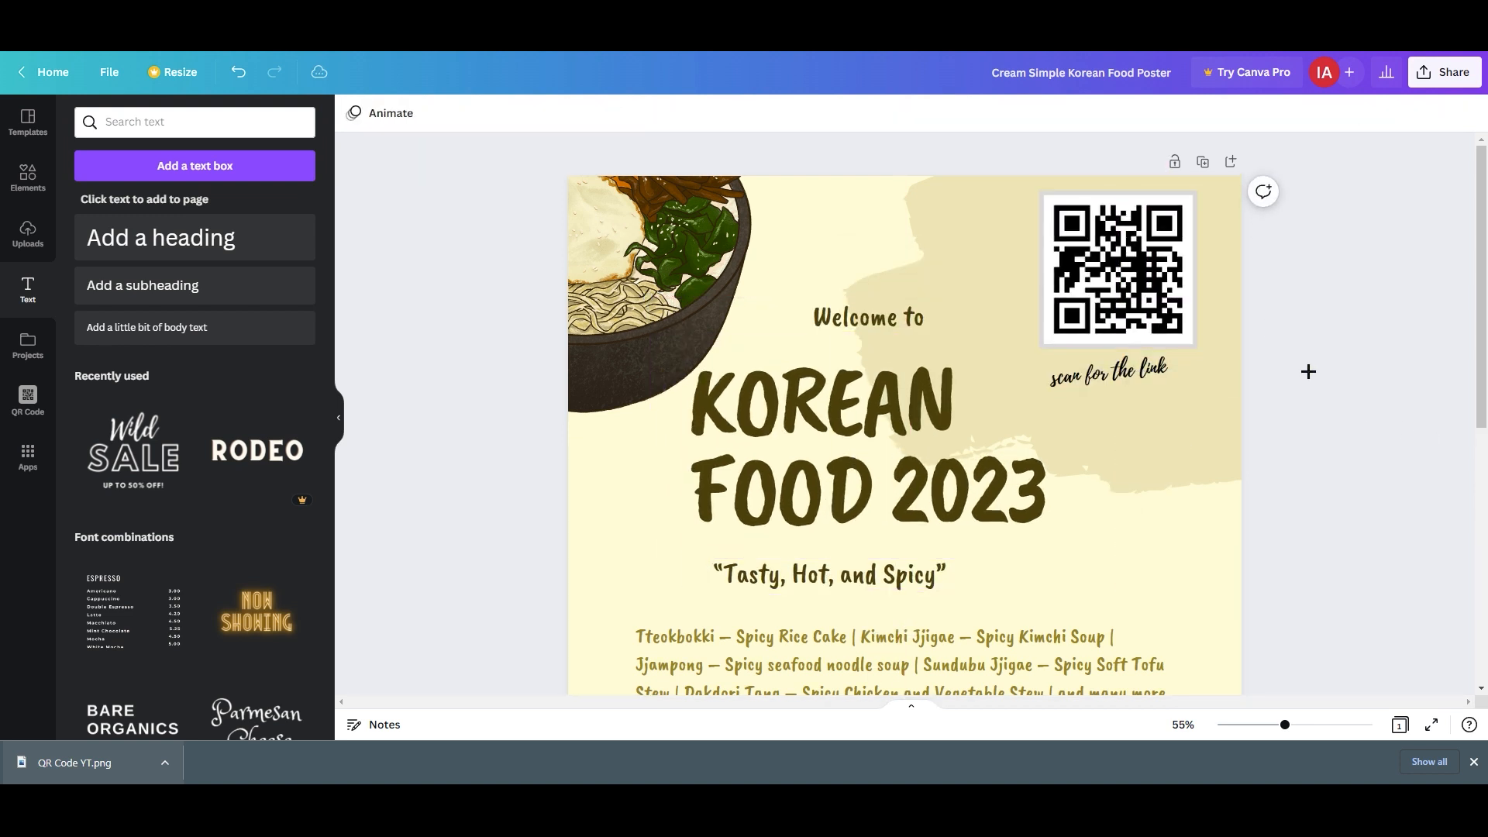
pyautogui.moveTo(1284, 725); pyautogui.dragTo(1259, 725)
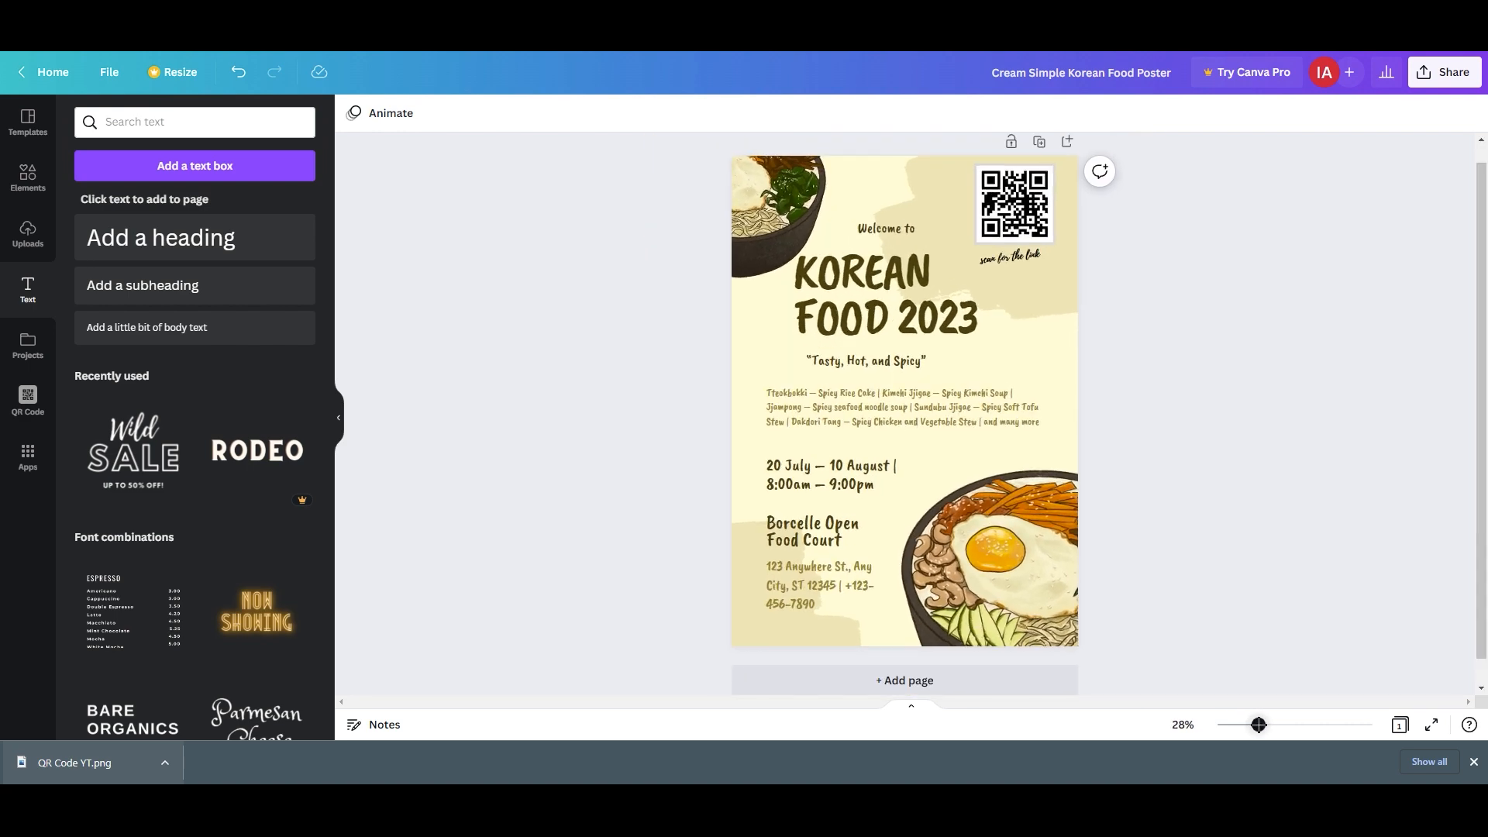